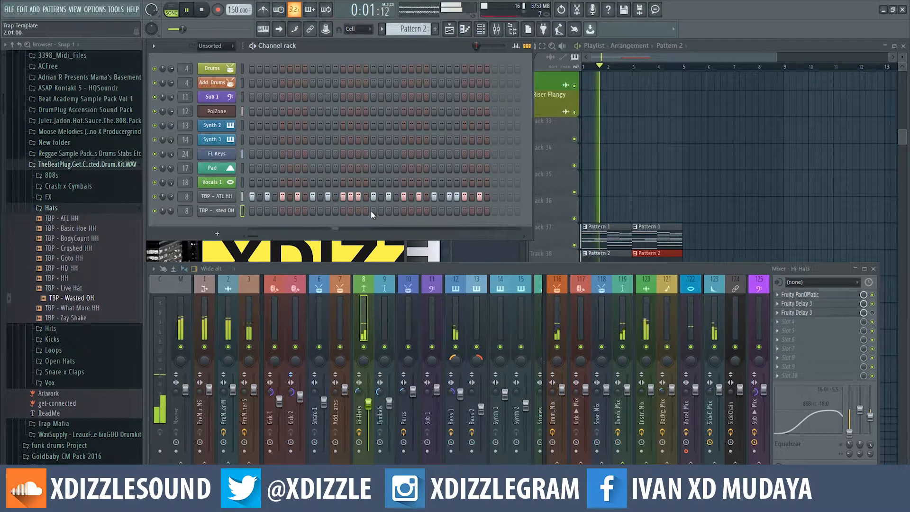
Step: Place a TBP - Wasted OH hit on step 13 and set that channel's volume to 34%
click(342, 210)
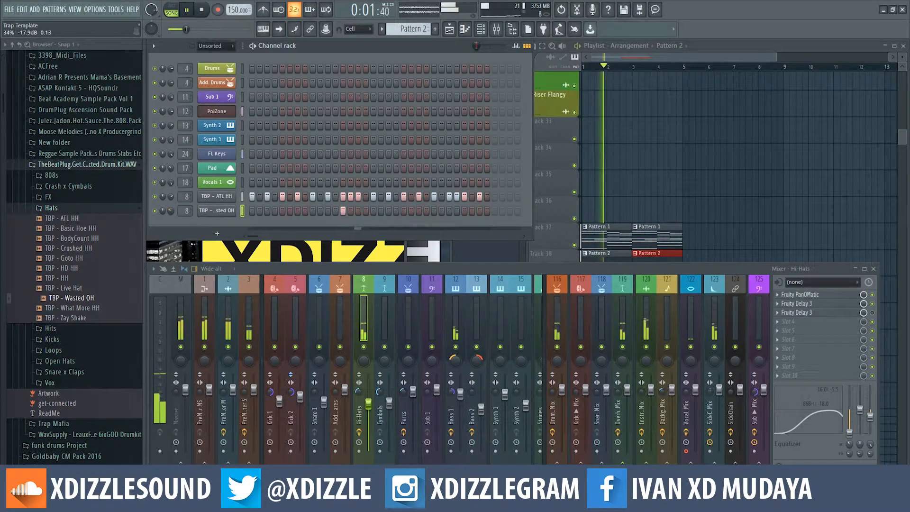
click(83, 209)
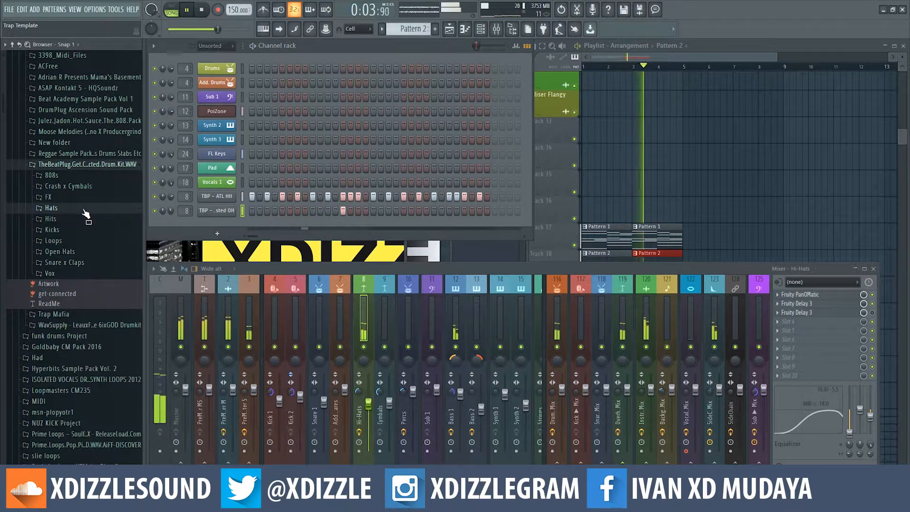
Step: Check the sample settings of the TBP - Wasted OH channel with playback stopped, and resume playback
click(217, 210)
key(space)
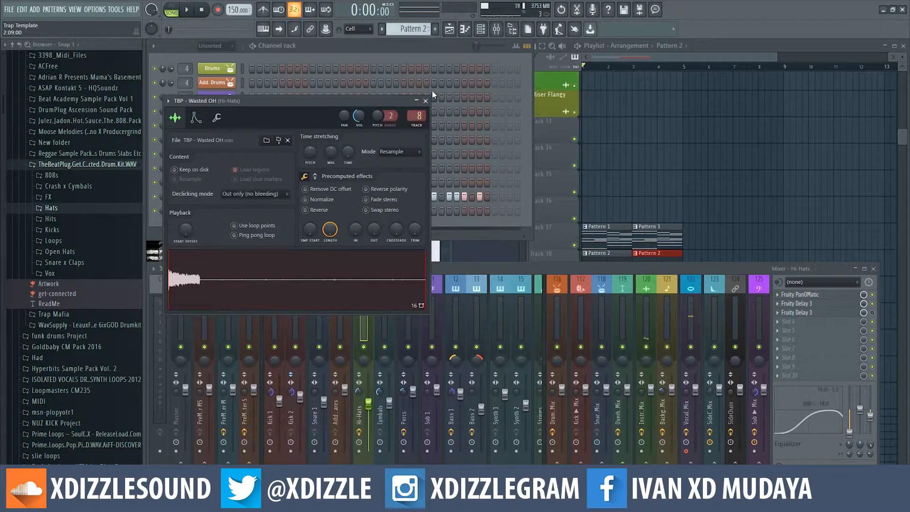
click(425, 100)
key(space)
Step: Audition samples in the drum kit's Vox folder and add TBP - Over Vox as a new channel
click(49, 273)
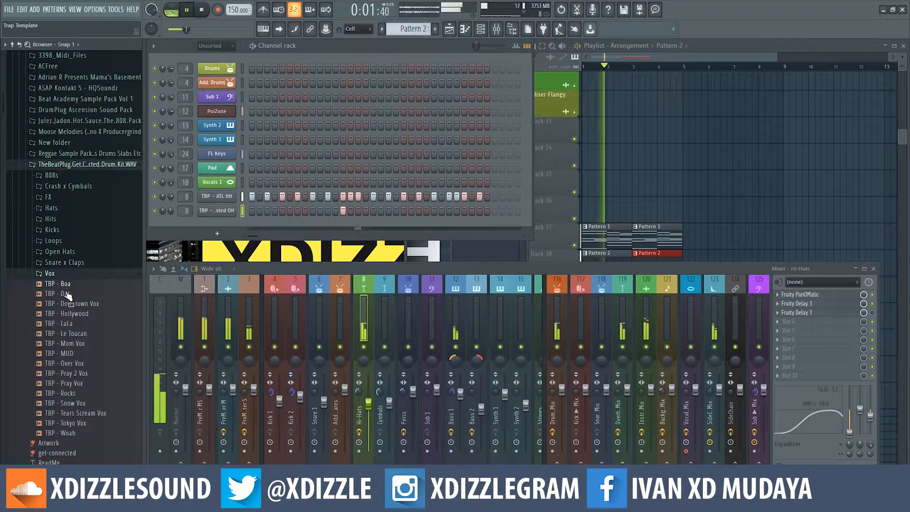
click(76, 433)
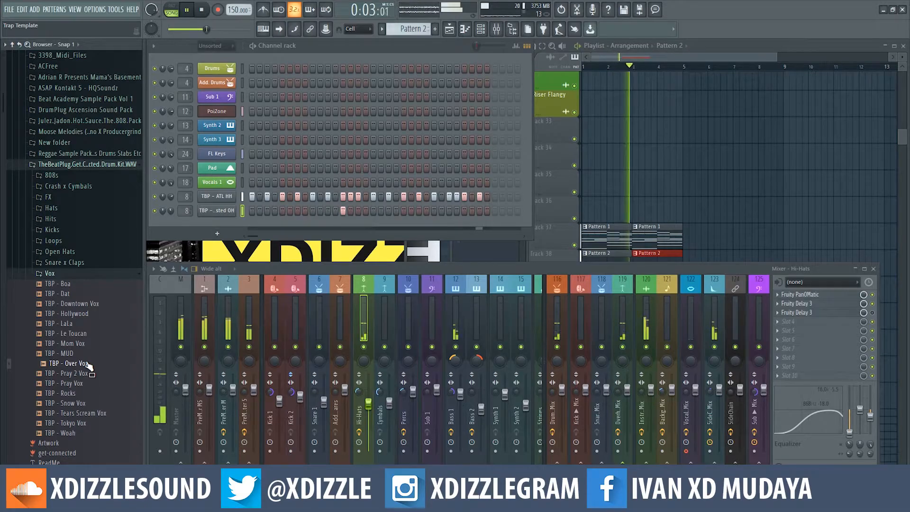
drag(88, 363, 216, 223)
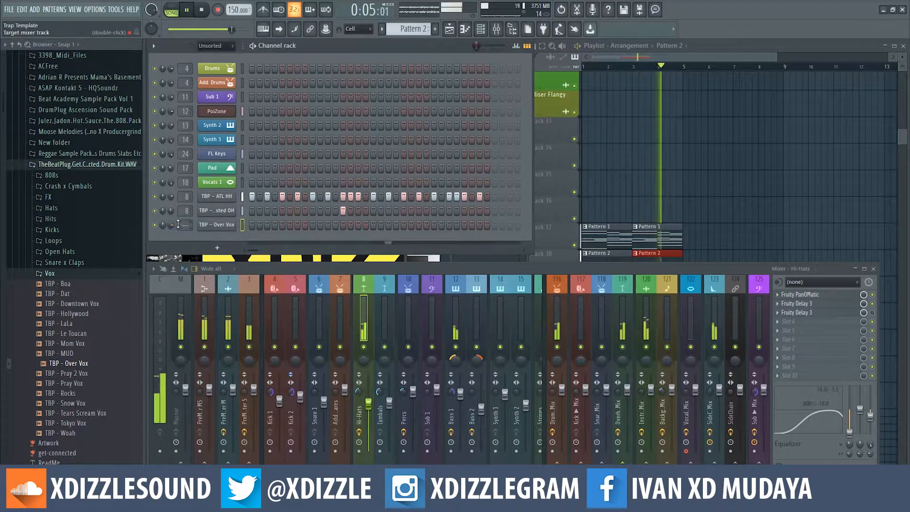
key(space)
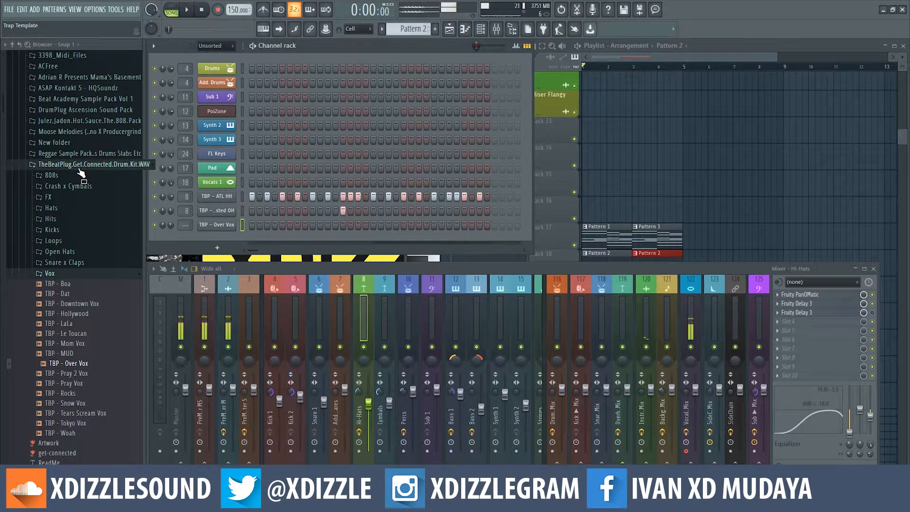
Step: Place an Over Vox hit on step 5 during playback and lower that channel's volume to 50%
key(space)
click(283, 225)
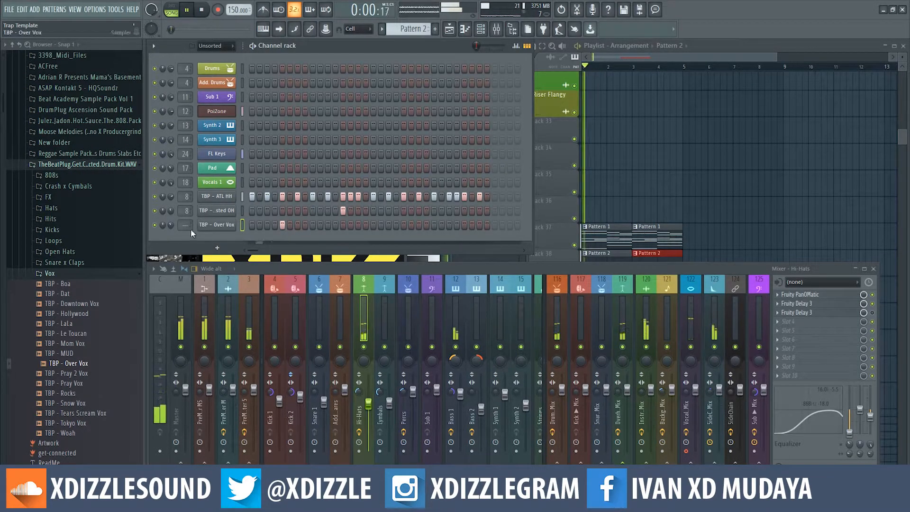
scroll(172, 226, down, 5)
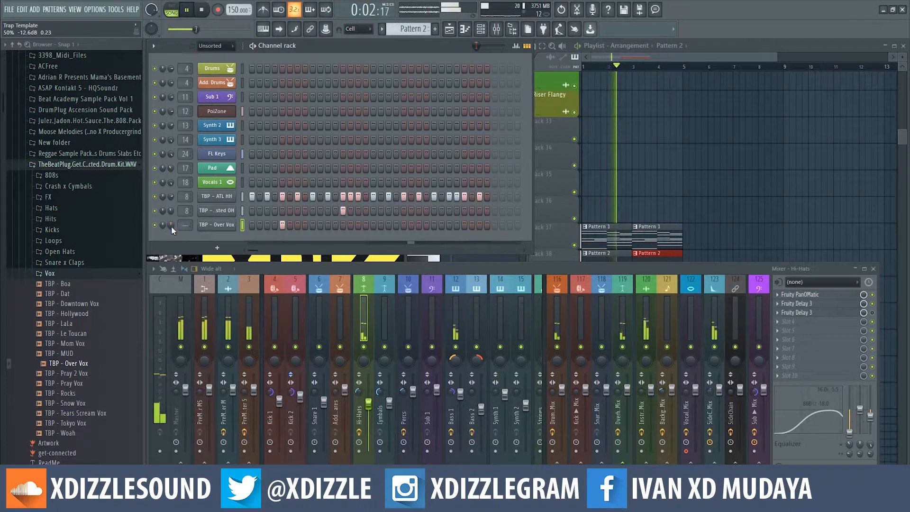
Step: Add TBP - Goto Layer Snare from the Snare x Claps folder as a new channel below Over Vox
click(67, 274)
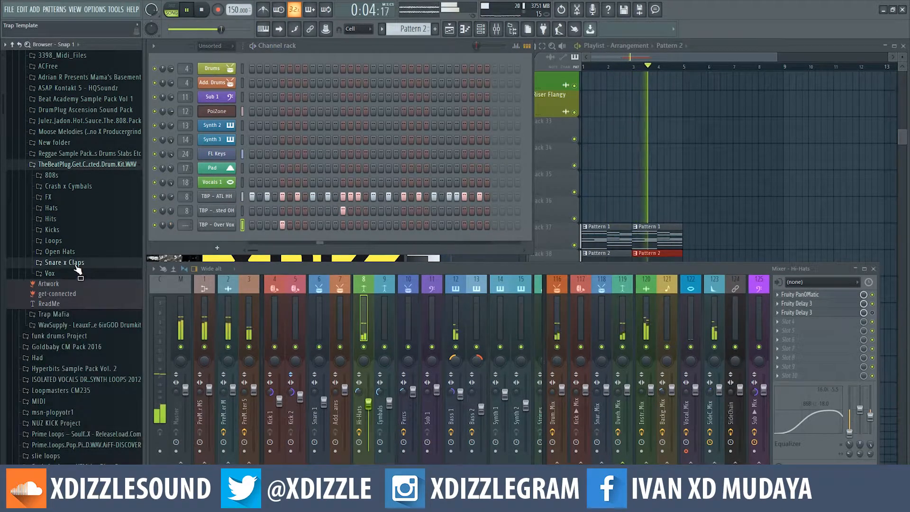
click(73, 263)
key(space)
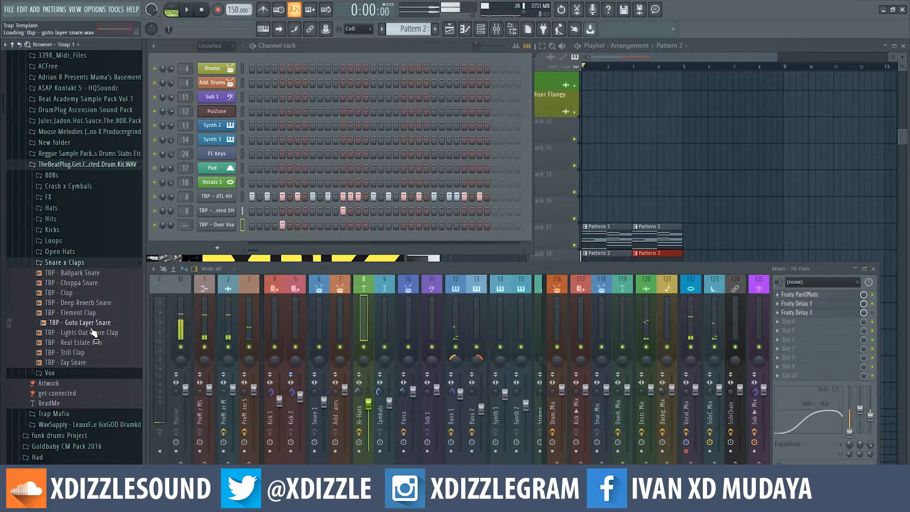
click(101, 325)
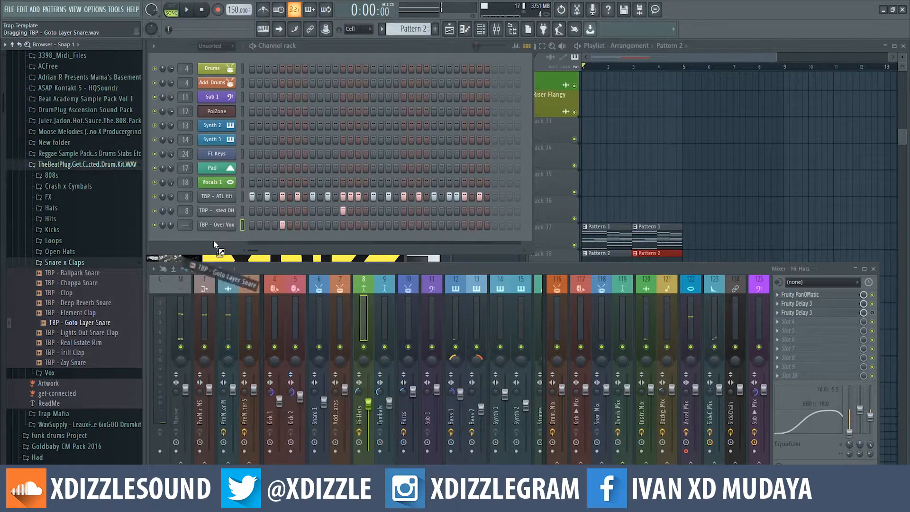
drag(213, 240, 217, 239)
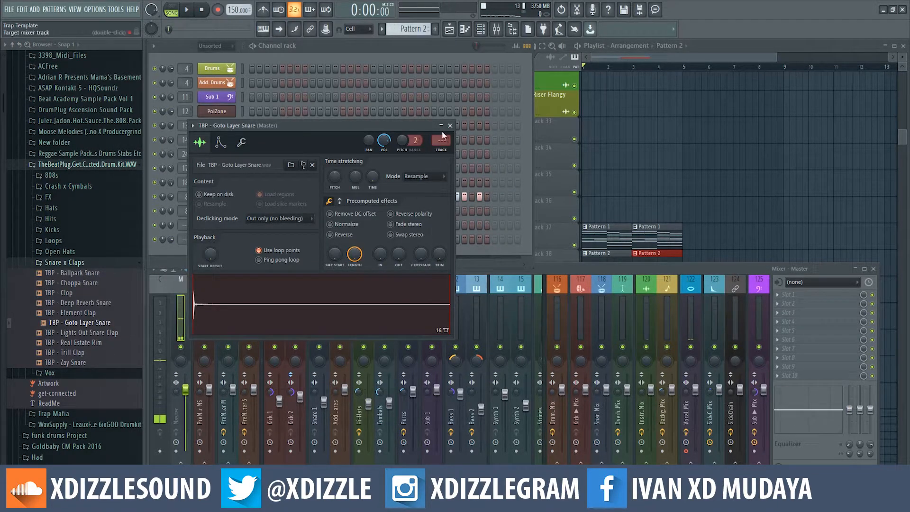
Step: Route the Goto Layer Snare channel to mixer track 7, Add. Snares
click(545, 277)
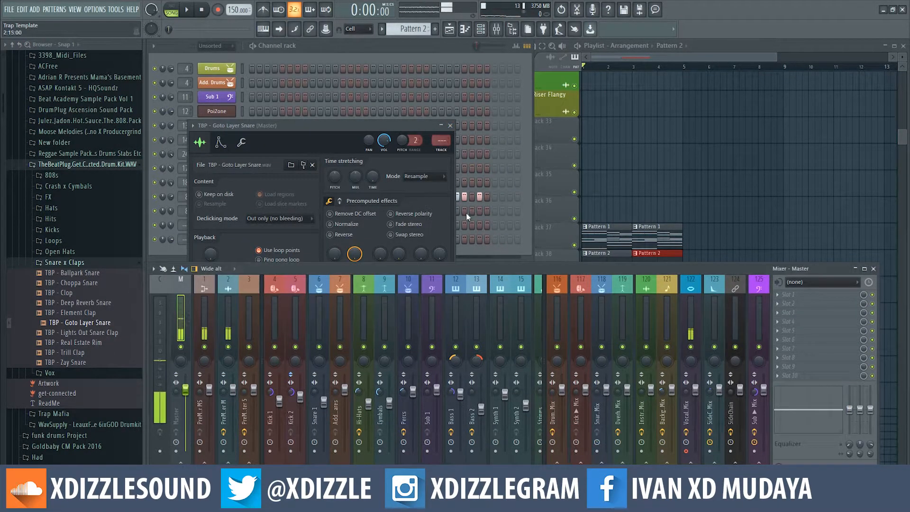
drag(440, 141, 440, 141)
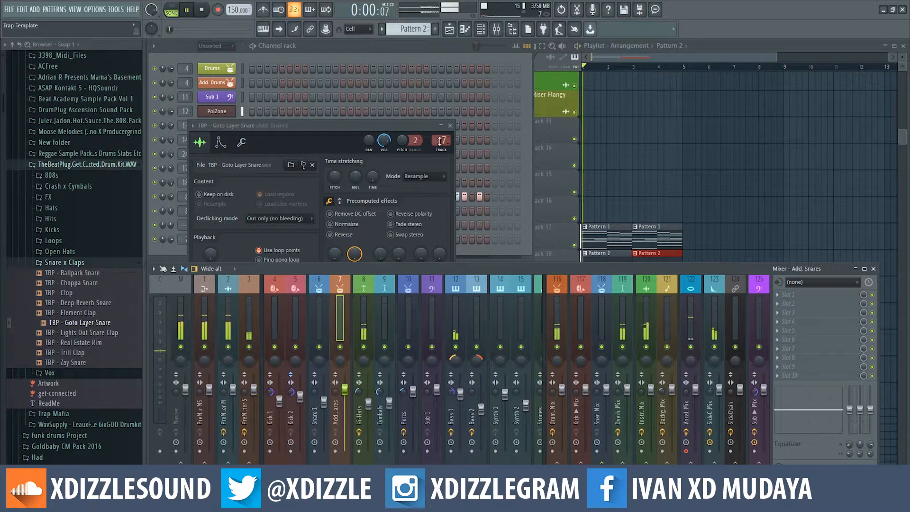
click(329, 138)
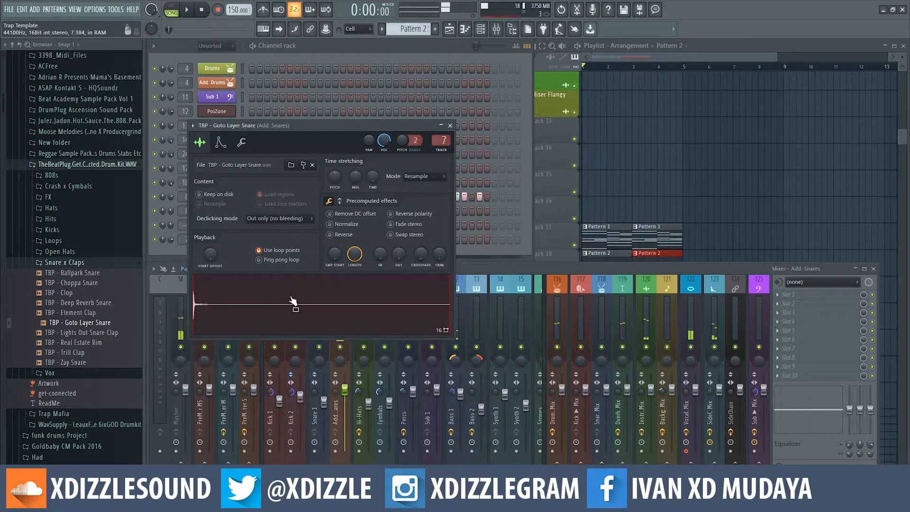
Step: Place Goto Layer Snare hits on steps 9 and 25 while the song plays
click(410, 58)
key(space)
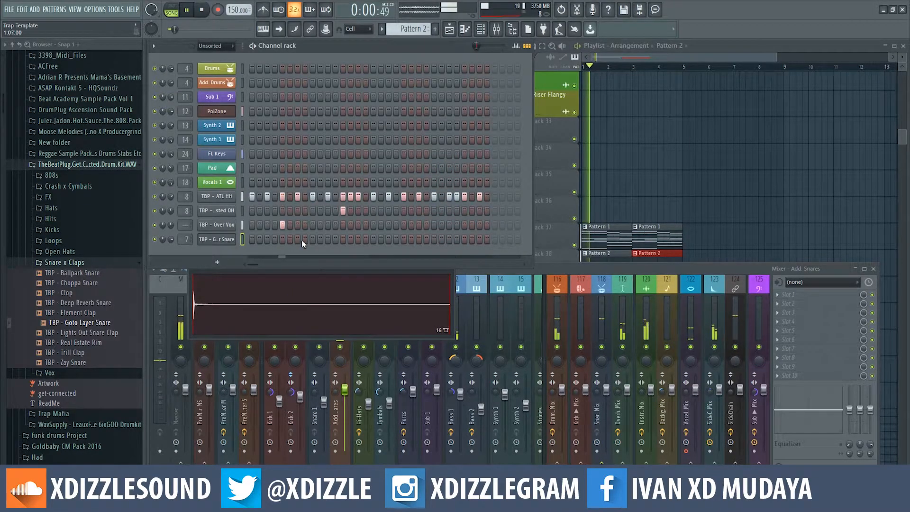
click(432, 239)
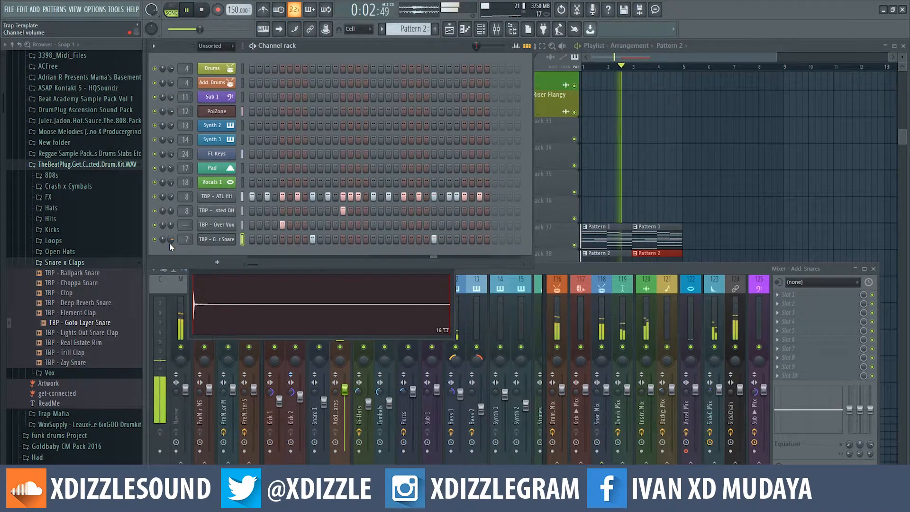
Step: Add TBP - Lights Out Snare Clap as a new channel below the Goto Layer Snare
key(space)
click(91, 334)
drag(93, 337, 232, 253)
Step: Place Lights Out Snare Clap hits on steps 15 and 19 while listening to the song
key(space)
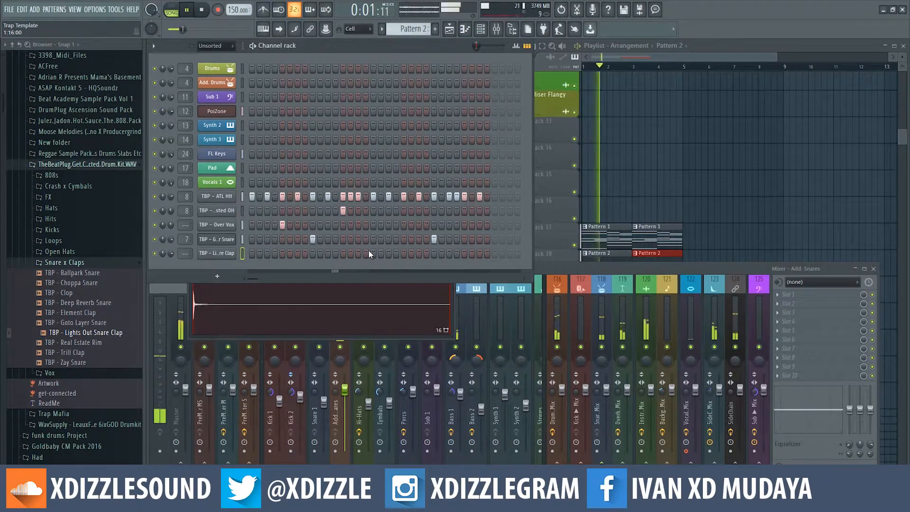
key(space)
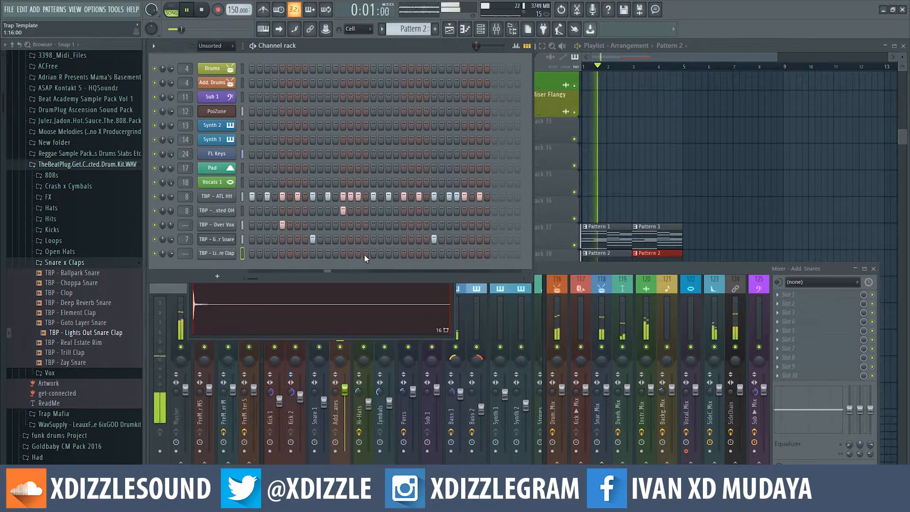
key(space)
key(space)
click(359, 253)
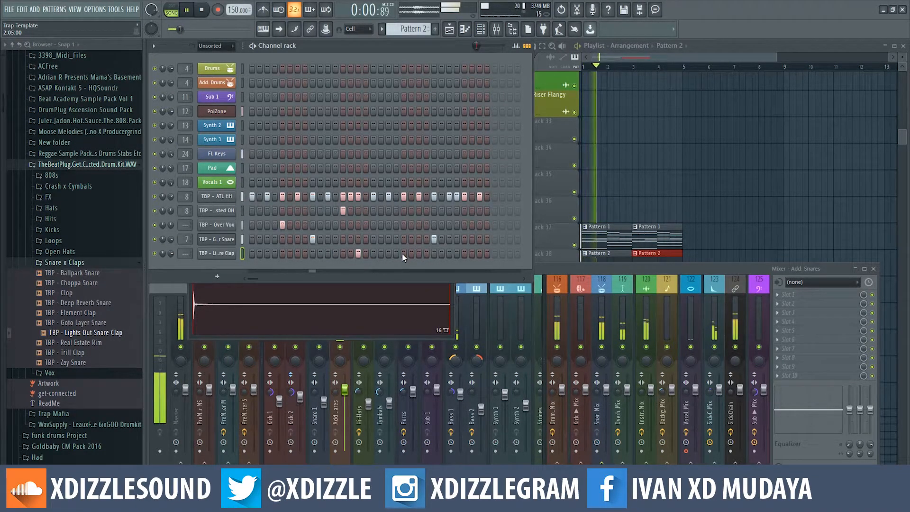
click(388, 253)
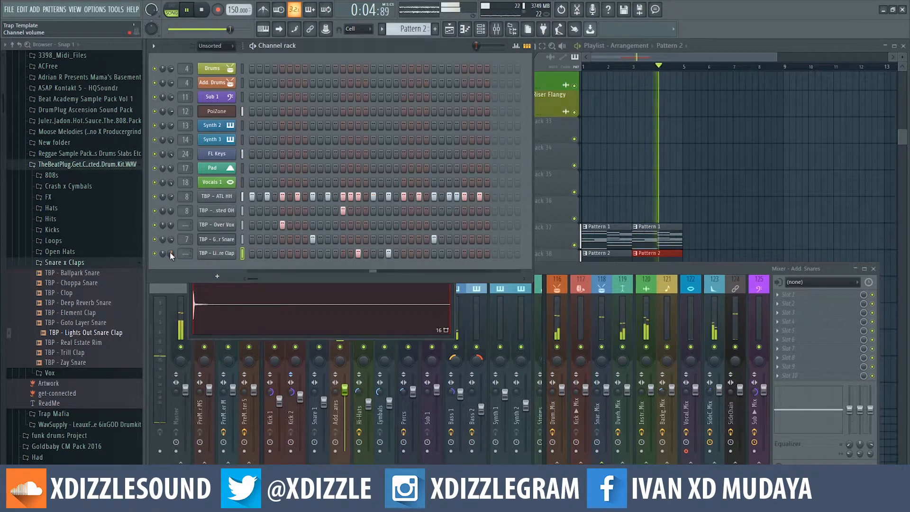
Step: Audition other samples in Snare x Claps and replace the Lights Out Snare Clap channel's sample with TBP - Element Clap
key(space)
click(94, 283)
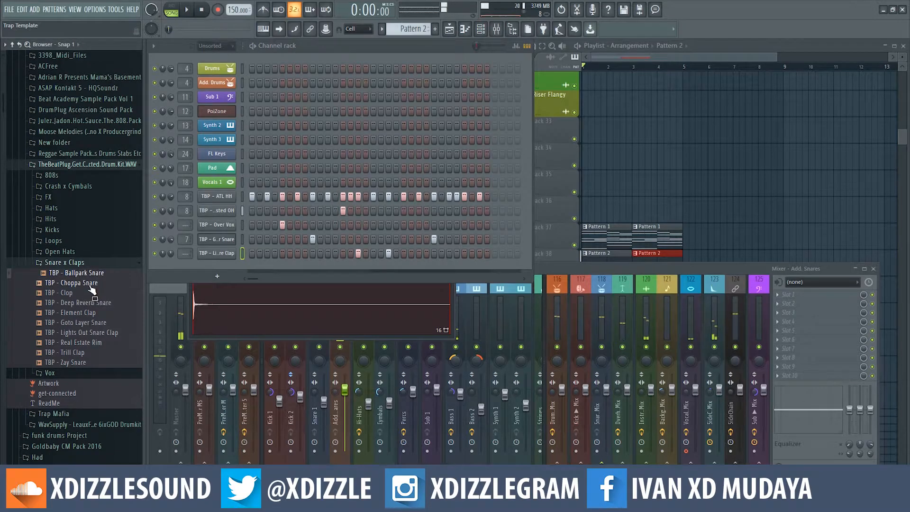
click(91, 303)
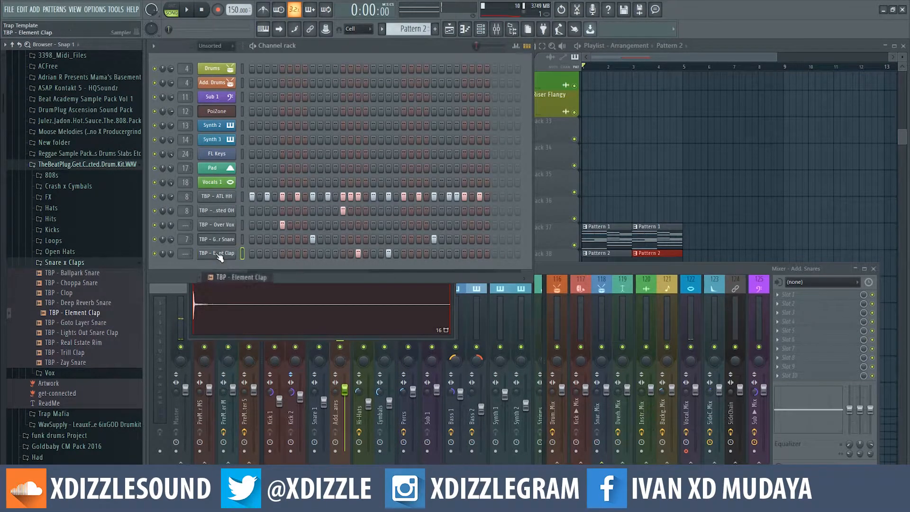
drag(219, 257, 218, 255)
Step: Route the Element Clap channel to mixer track 6, Snare 1, and set its volume to 44%
key(space)
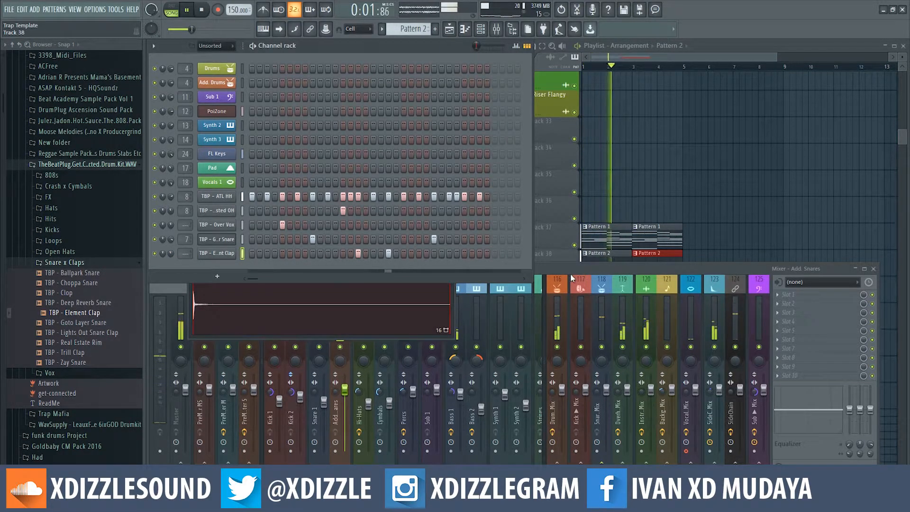
drag(183, 258, 182, 254)
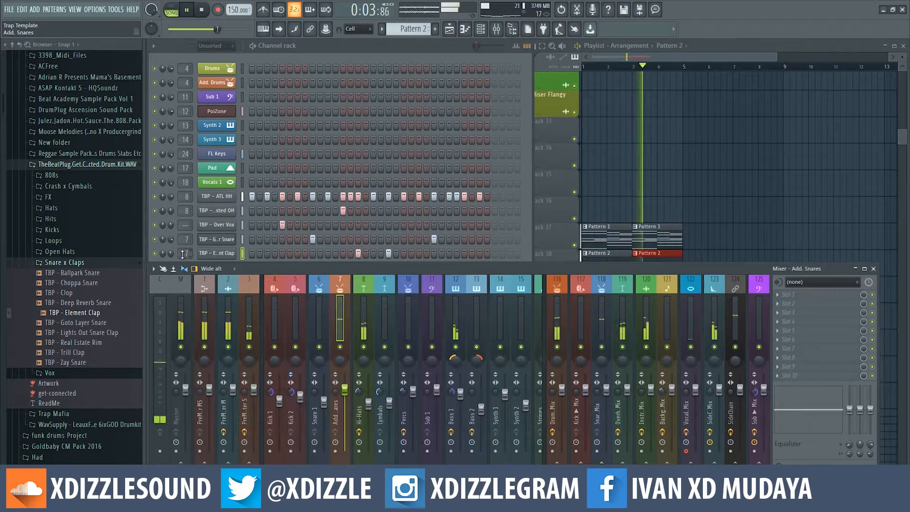
scroll(182, 254, up, 2)
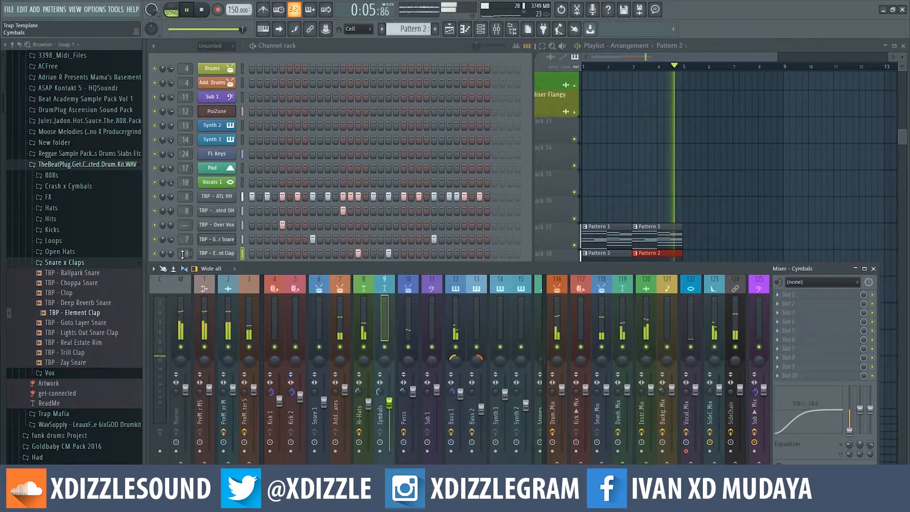
scroll(182, 255, down, 3)
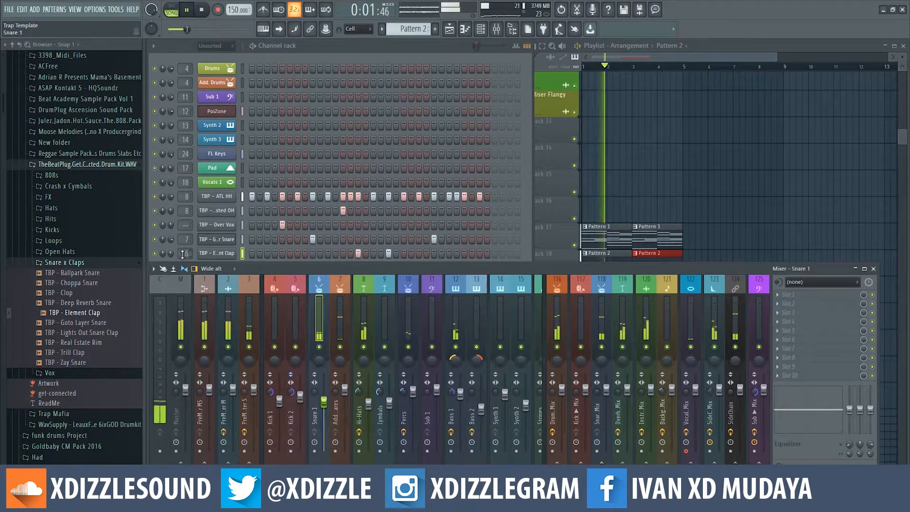
drag(170, 252, 170, 265)
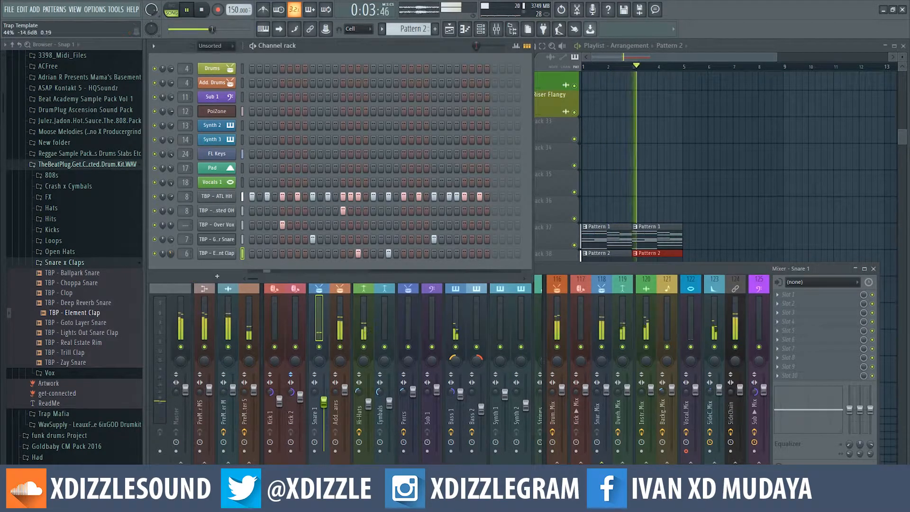
Step: Turn off Use loop points in the sample settings of the Goto Layer Snare and Element Clap channels
click(217, 239)
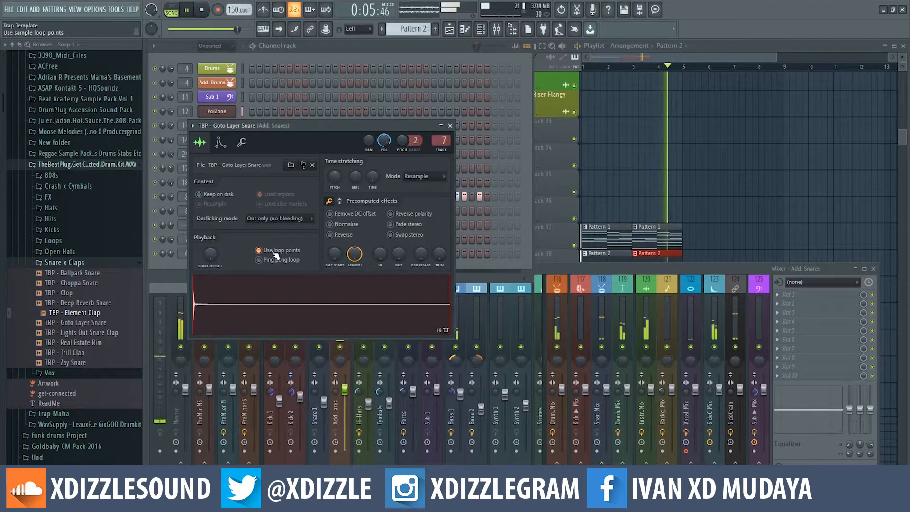
click(365, 50)
click(221, 252)
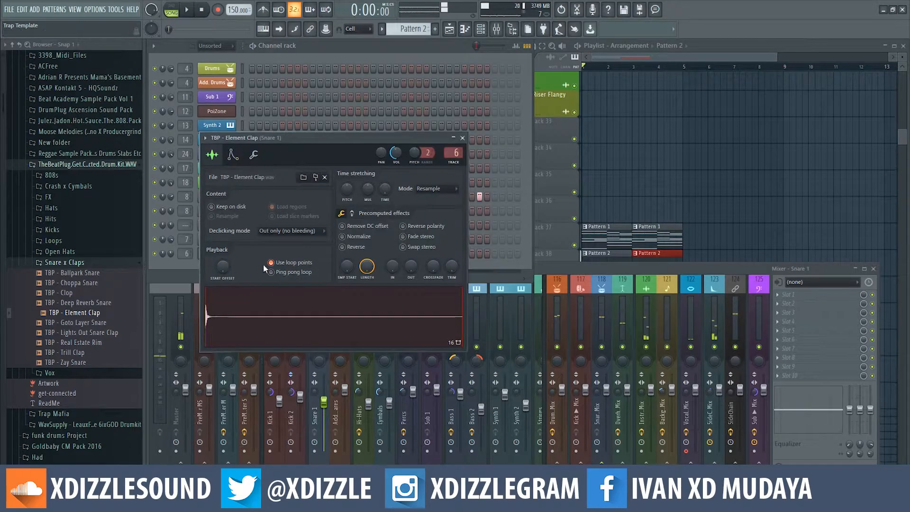
click(379, 42)
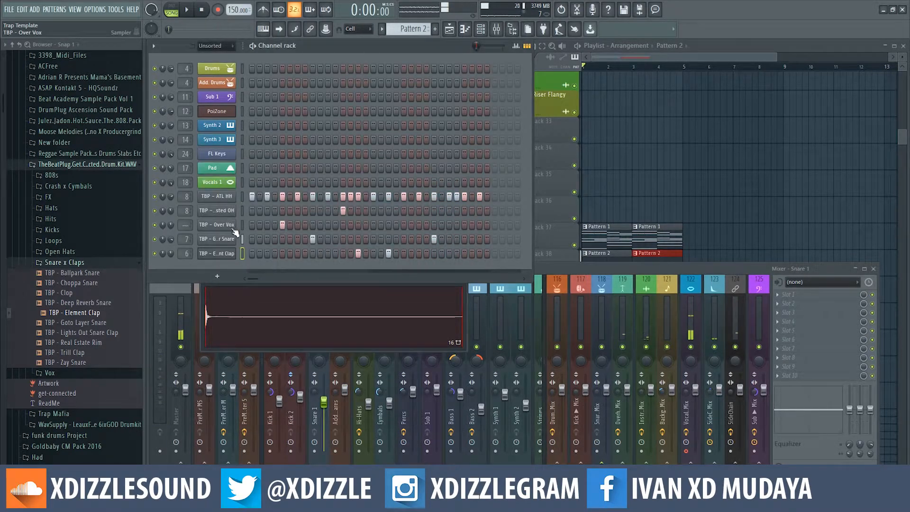
click(229, 235)
drag(297, 135, 482, 220)
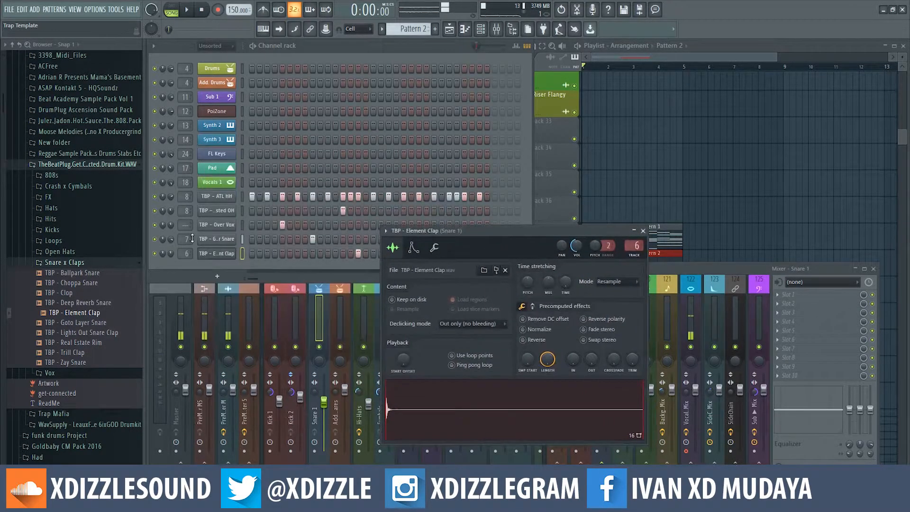
click(203, 243)
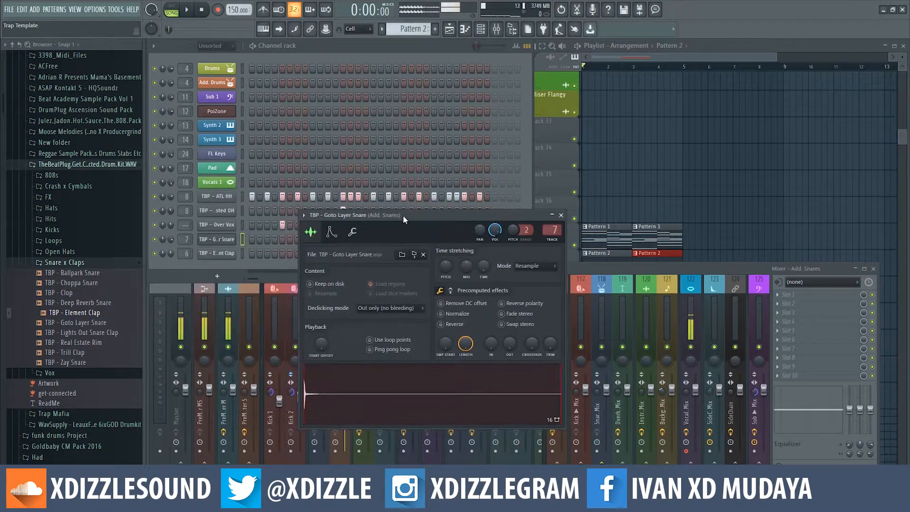
Step: Open the Over Vox channel's sample settings and make sure Use loop points is off
click(212, 231)
click(276, 240)
click(276, 239)
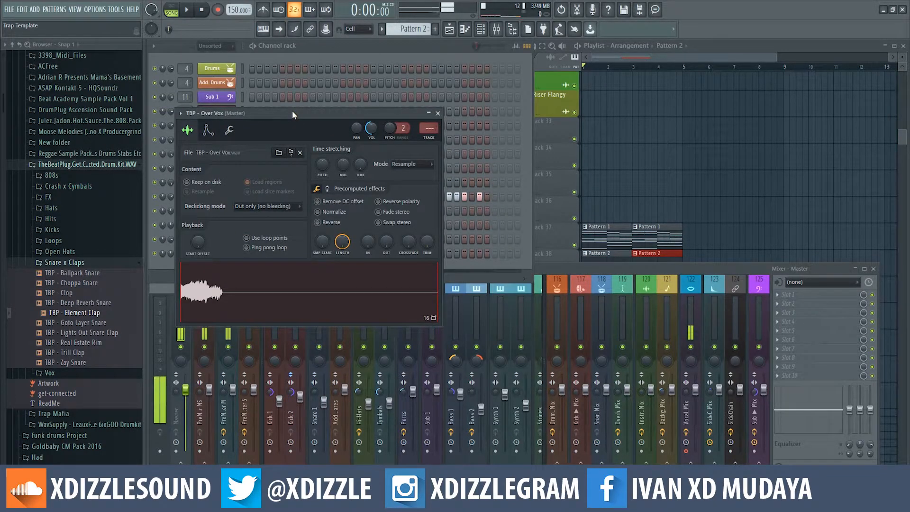
Step: Move the Over Vox sample window clear of the channel rack, collapse the Snare x Claps folder and play back the arrangement
drag(292, 112, 534, 277)
click(99, 263)
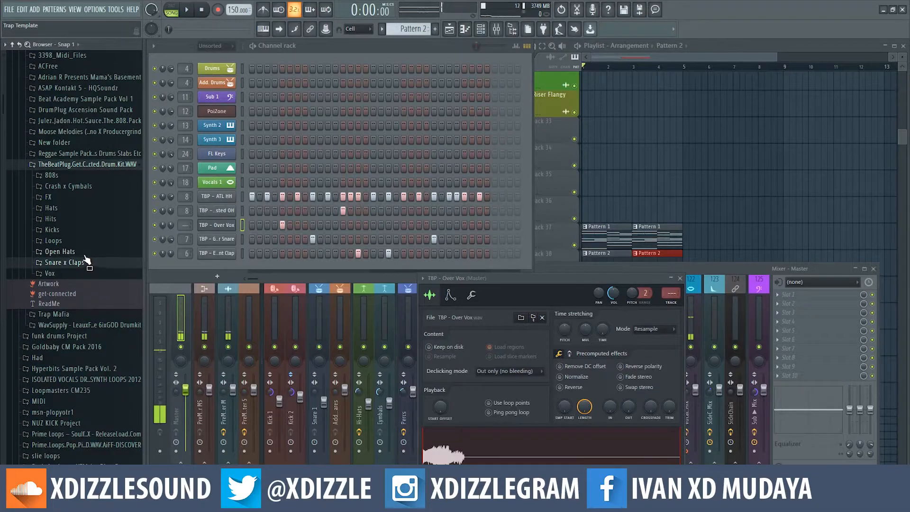
key(space)
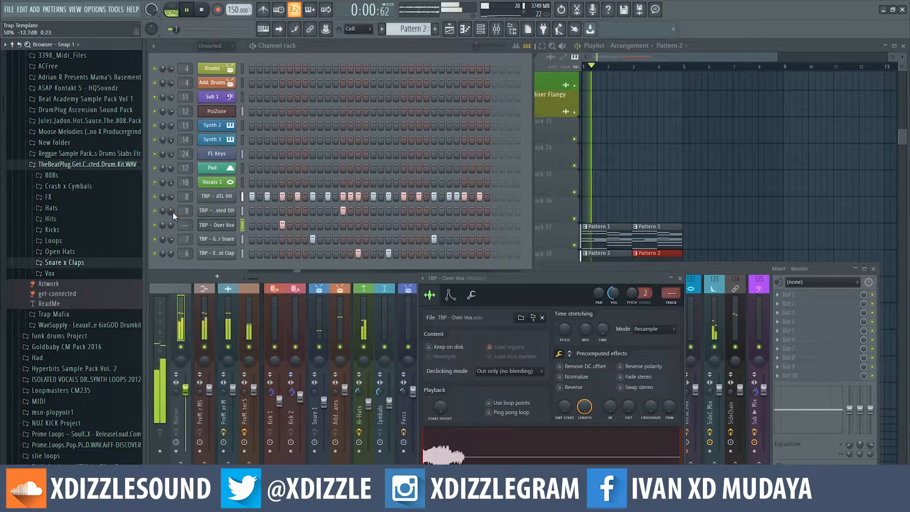
Step: Audition samples from the Hits and FX folders of the drum kit against the beat
click(68, 219)
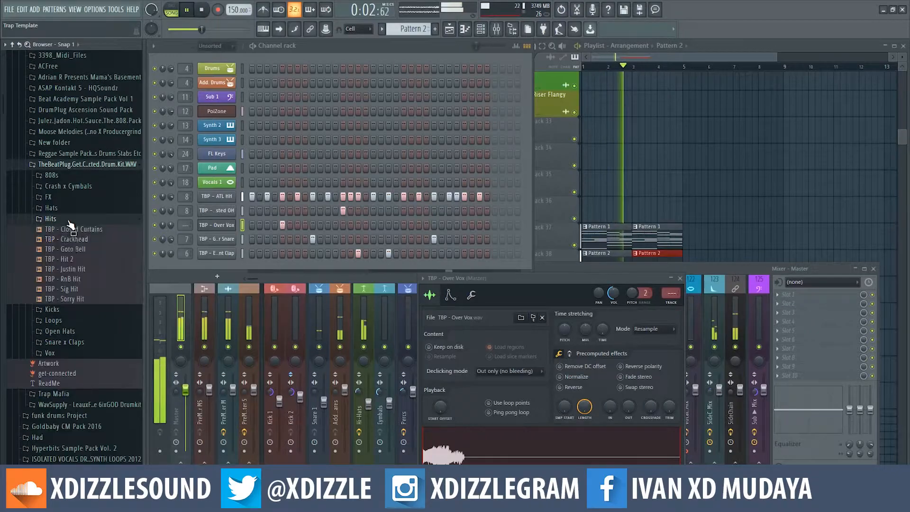
key(space)
click(73, 249)
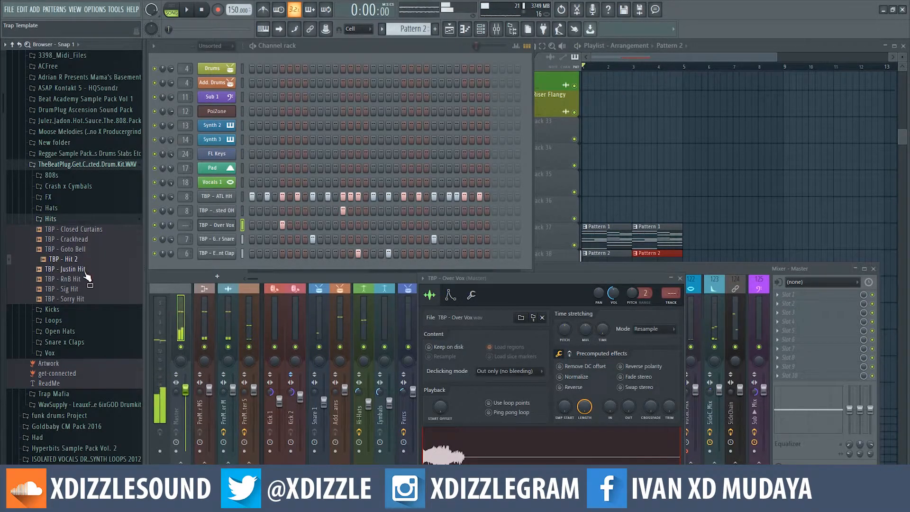
click(93, 300)
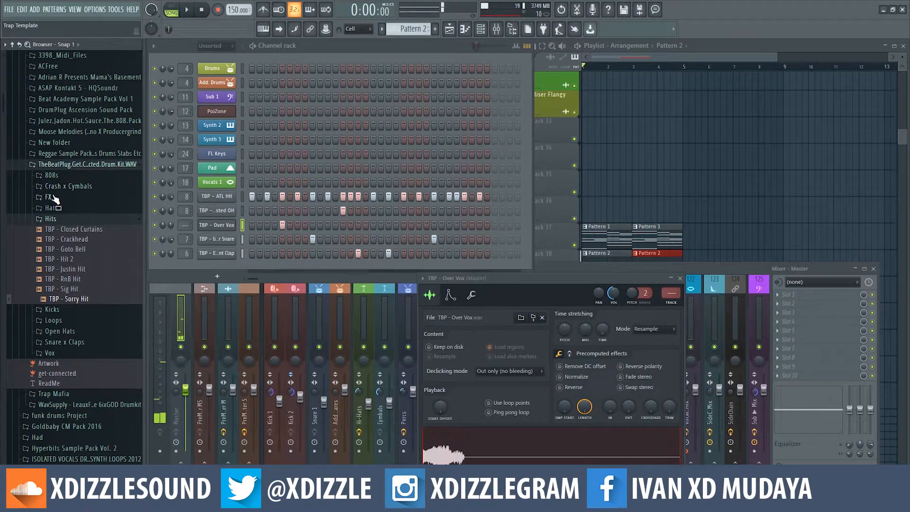
click(70, 218)
click(65, 197)
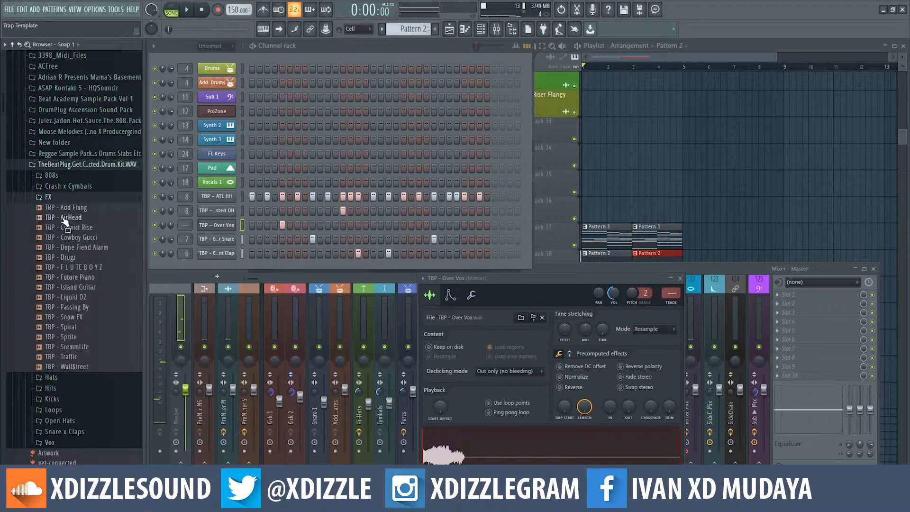
key(Up)
key(Up)
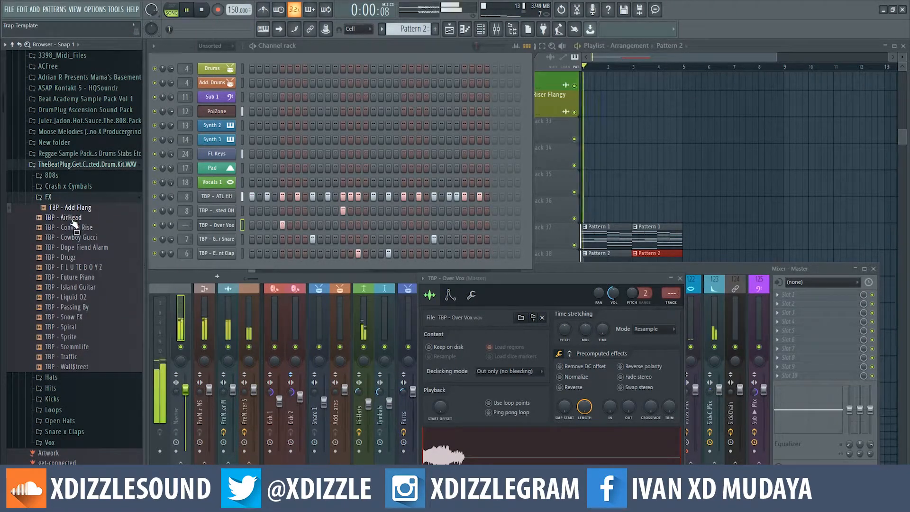
Step: Audition the Crash x Cymbals samples and add TBP - Industrial Crash as a new channel
click(83, 186)
click(85, 226)
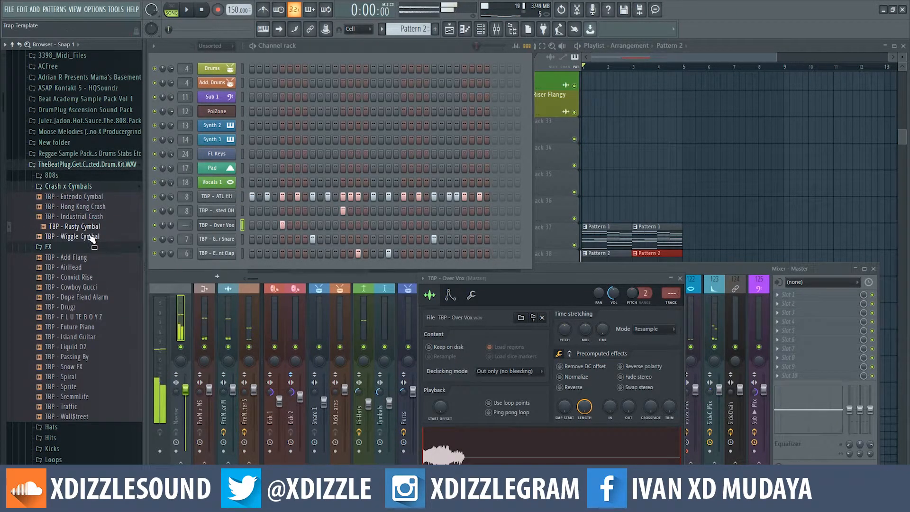
click(91, 238)
click(91, 216)
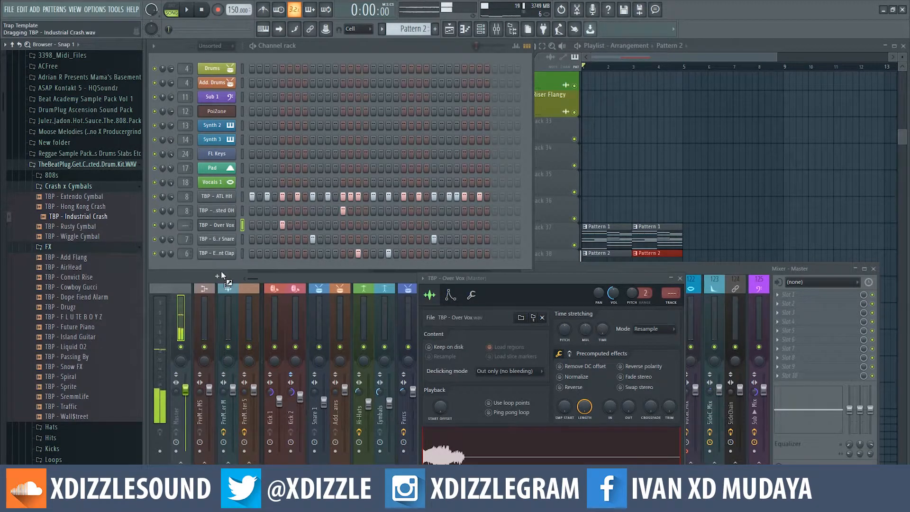
drag(209, 272, 227, 269)
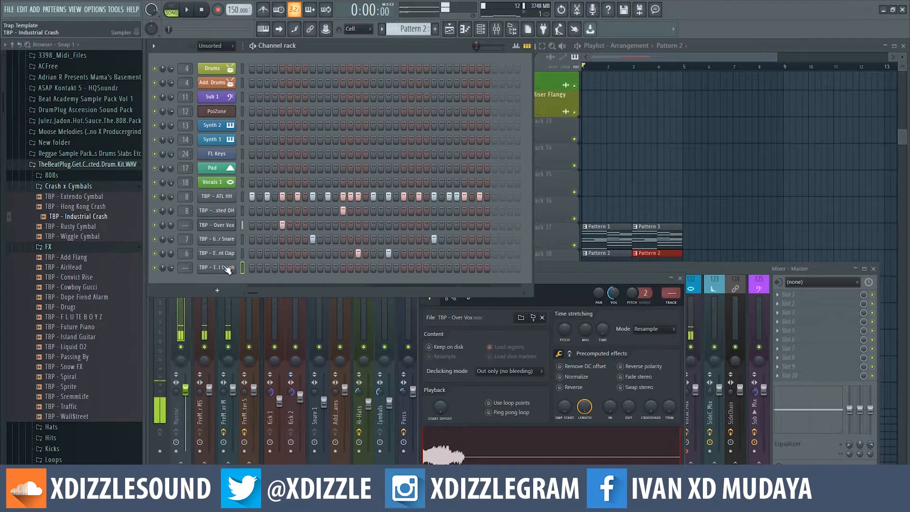
Step: Place a new Pattern 3 with the crash on step 1 at bar 1 of playlist Track 39, and route the crash to mixer track 9, Cymbals
key(F4)
click(668, 43)
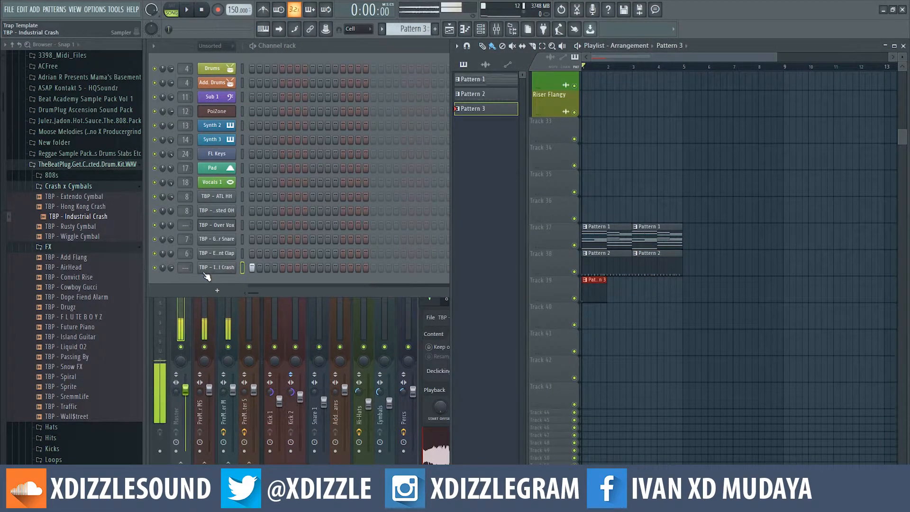
drag(185, 271, 185, 269)
click(394, 325)
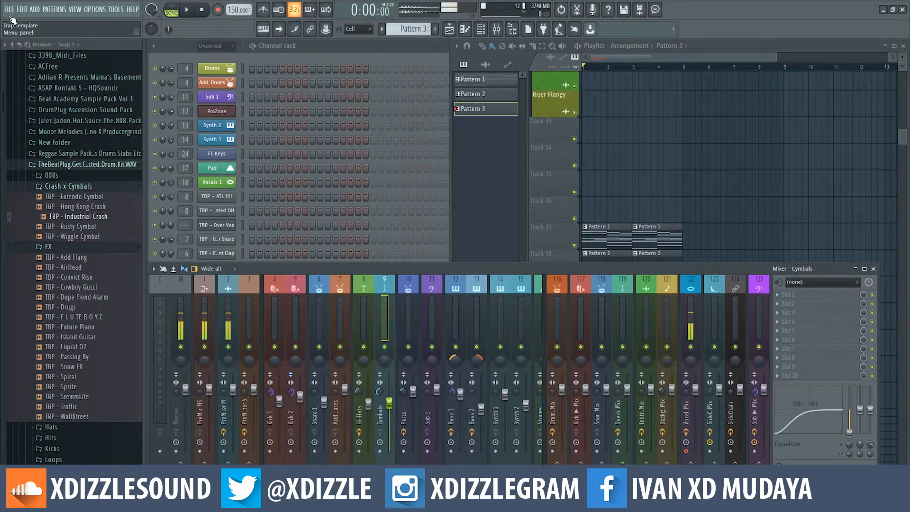
click(9, 10)
mouse_move(48, 32)
mouse_move(134, 32)
click(297, 55)
click(733, 44)
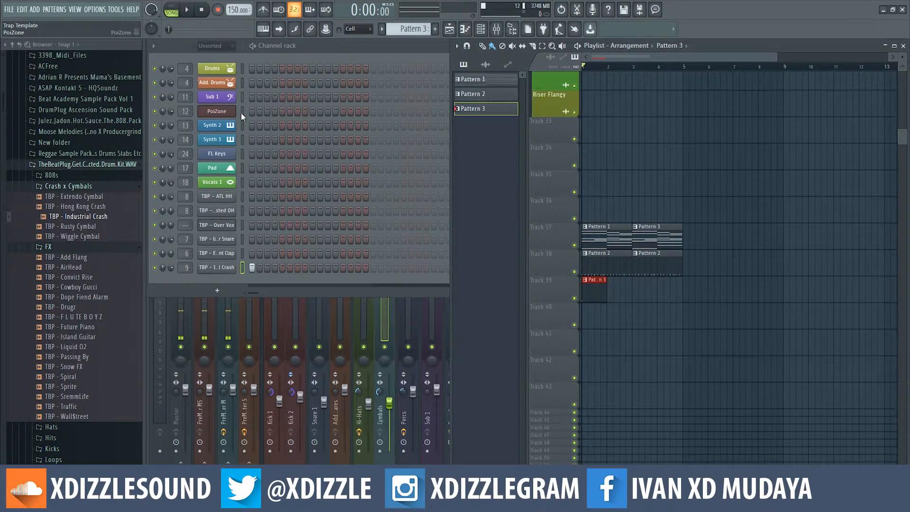
Step: Check the Industrial Crash channel's sample settings and adjust its volume while the arrangement plays
key(space)
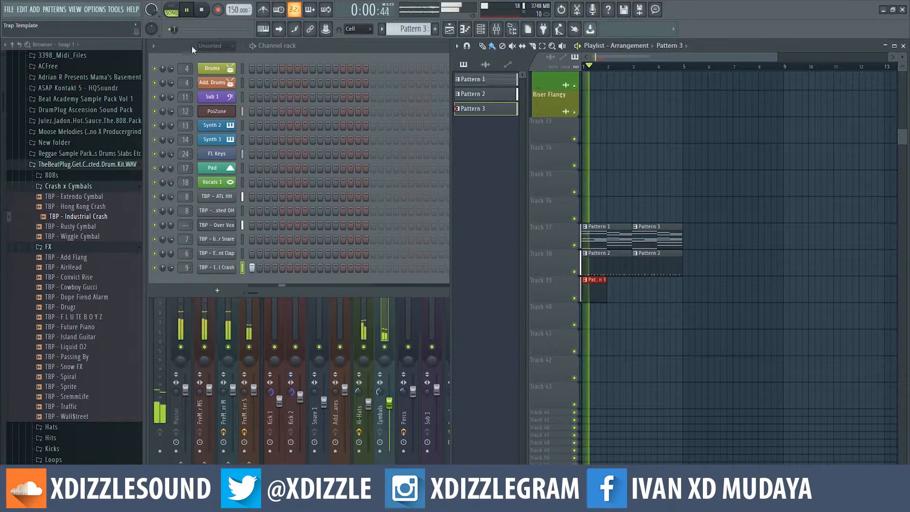
click(70, 185)
click(217, 268)
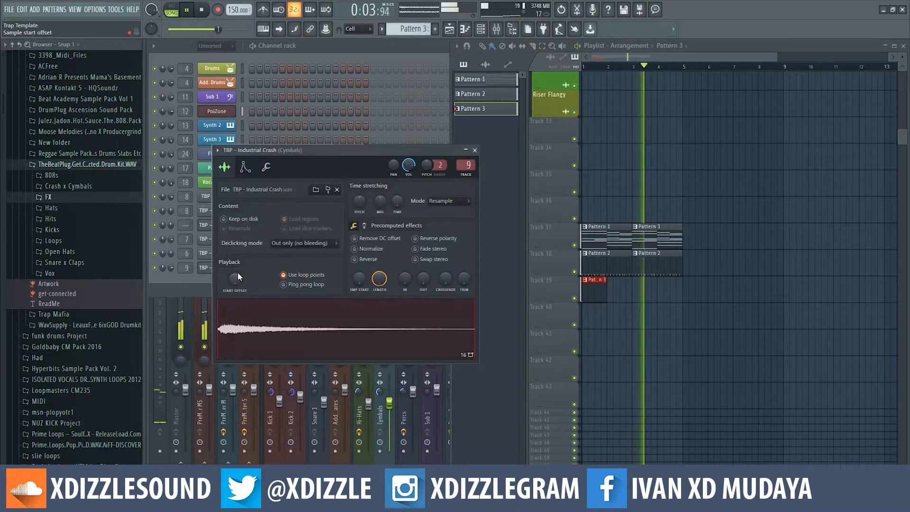
click(474, 150)
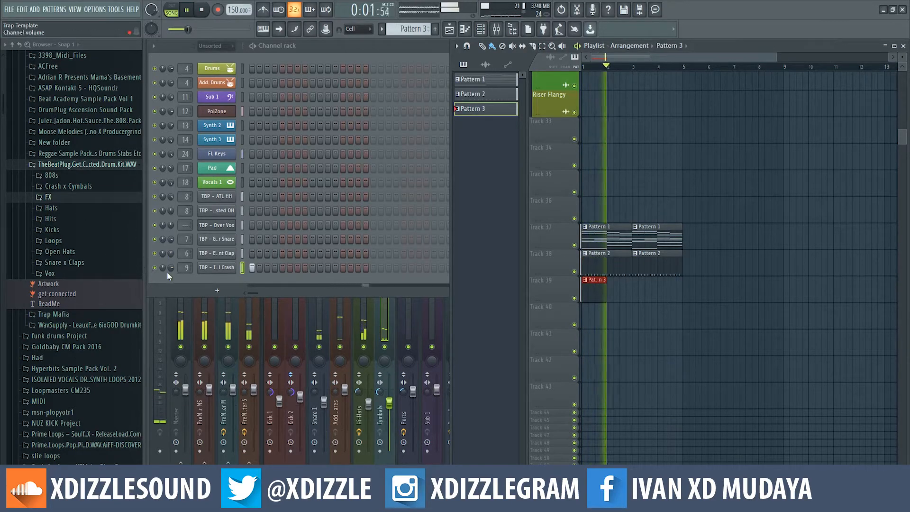
click(169, 270)
key(space)
Step: Browse the Kicks folder, audition the 808s samples and add TBP - Well Rounded 808 as a new channel
click(53, 230)
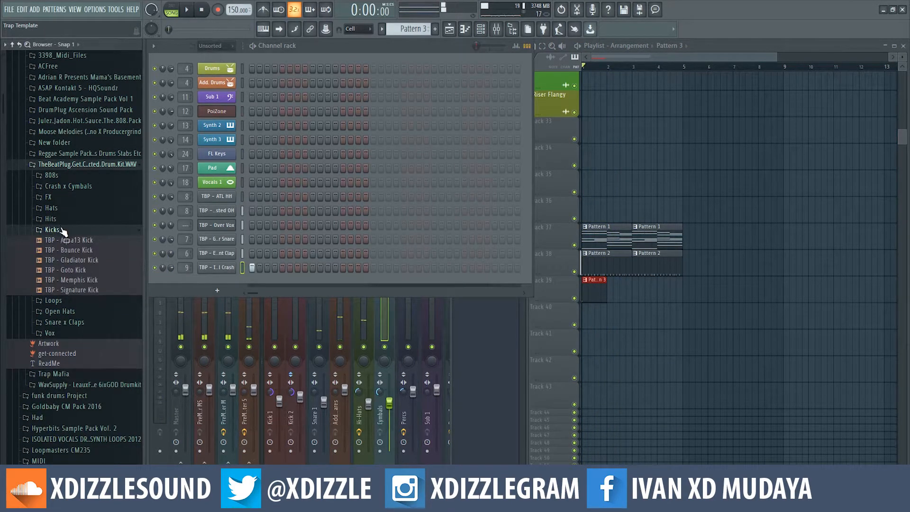
click(53, 230)
click(52, 175)
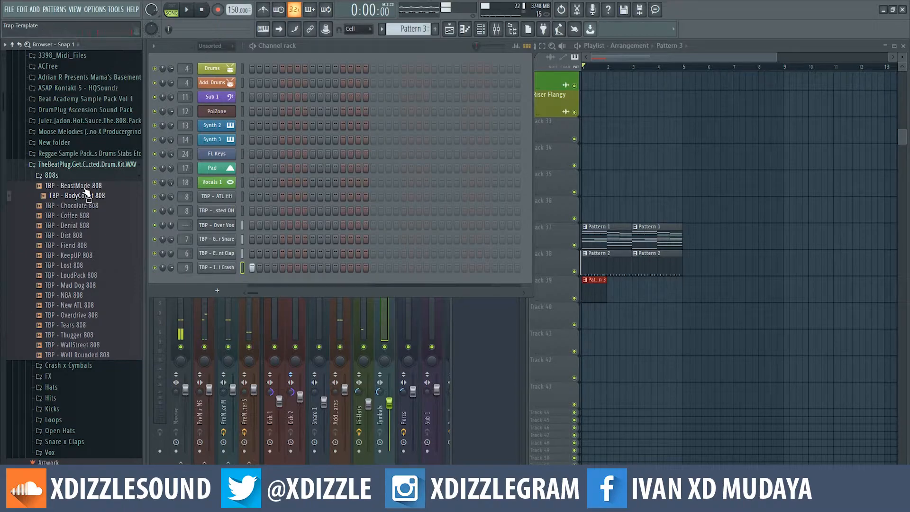
click(84, 224)
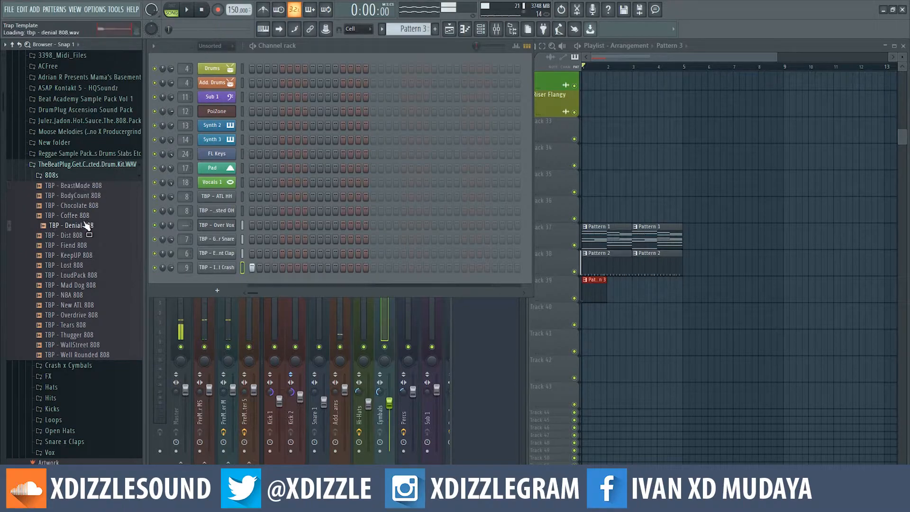
click(86, 286)
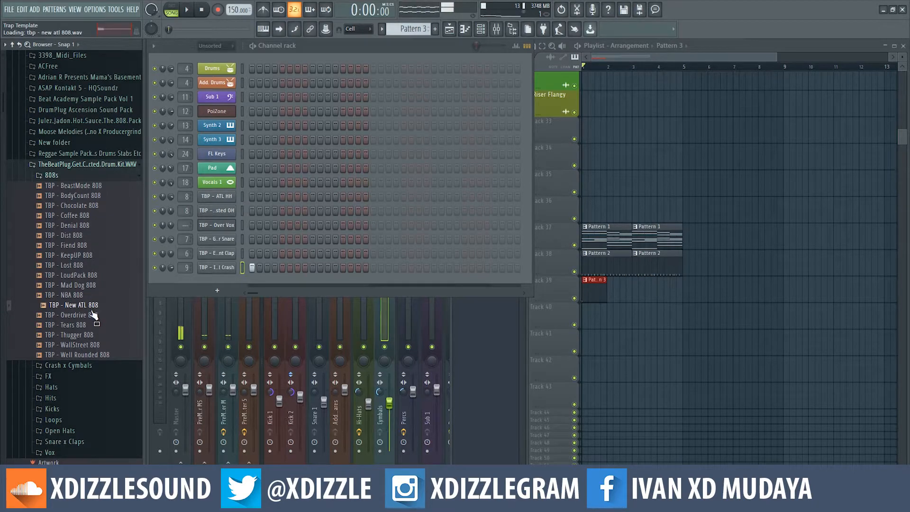
click(82, 304)
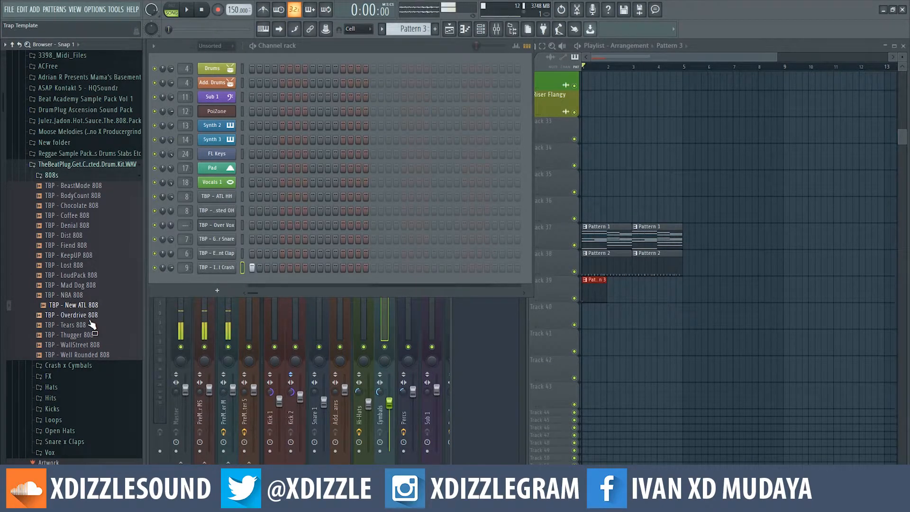
key(Down)
click(98, 344)
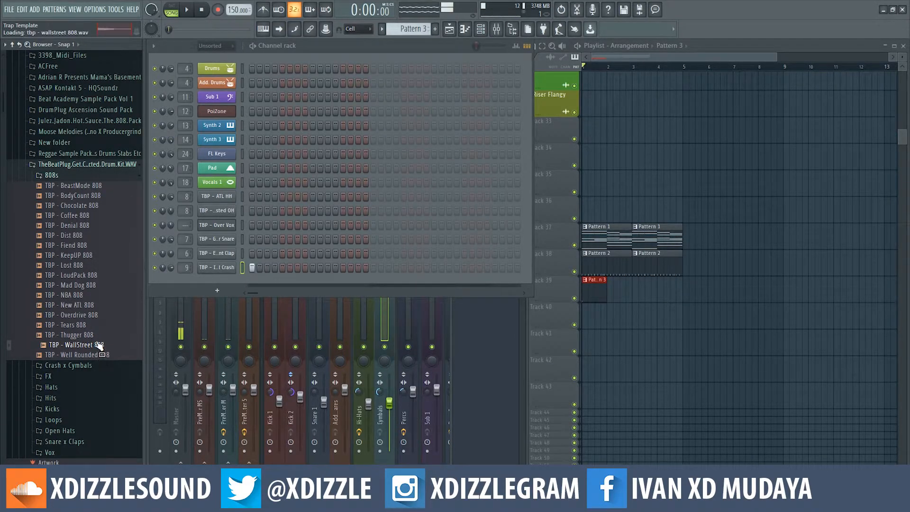
click(103, 355)
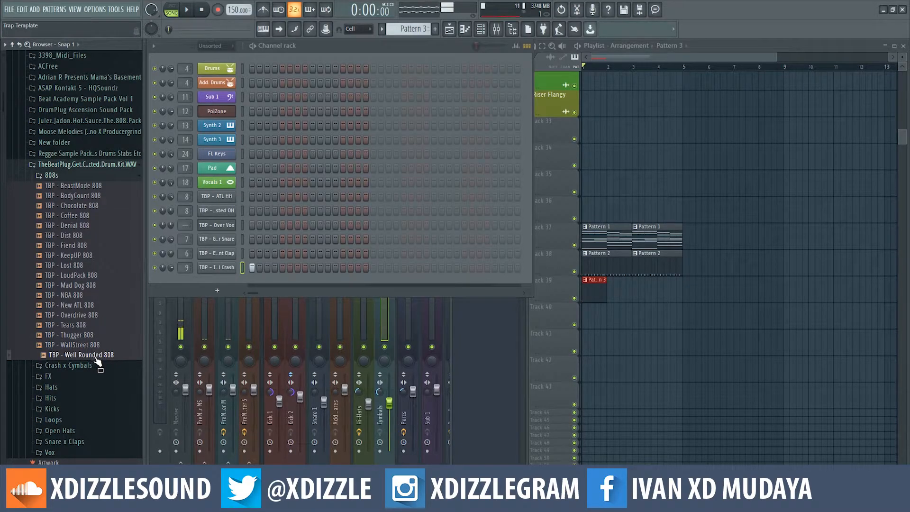
drag(213, 278, 218, 285)
Step: Create Pattern 4 with the Well Rounded 808 on step 1 and place it at bar 1 of playlist Track 40
key(F4)
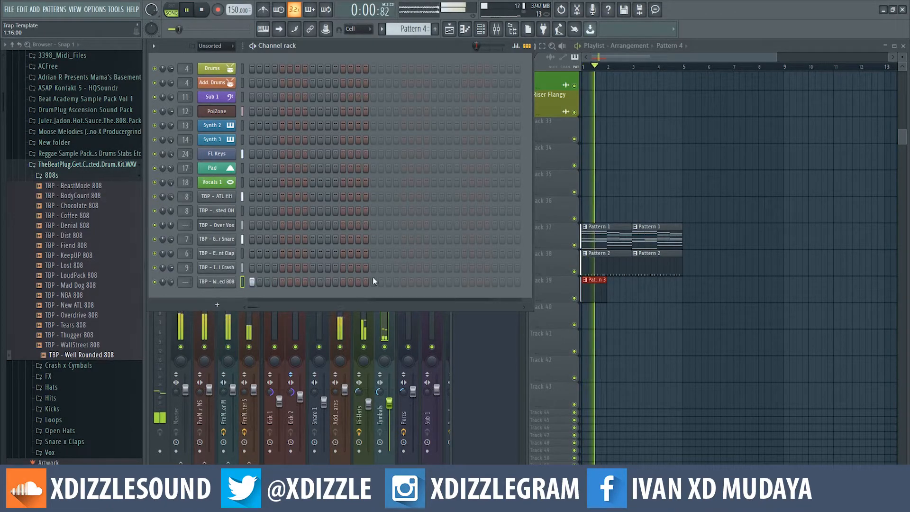
click(586, 313)
key(space)
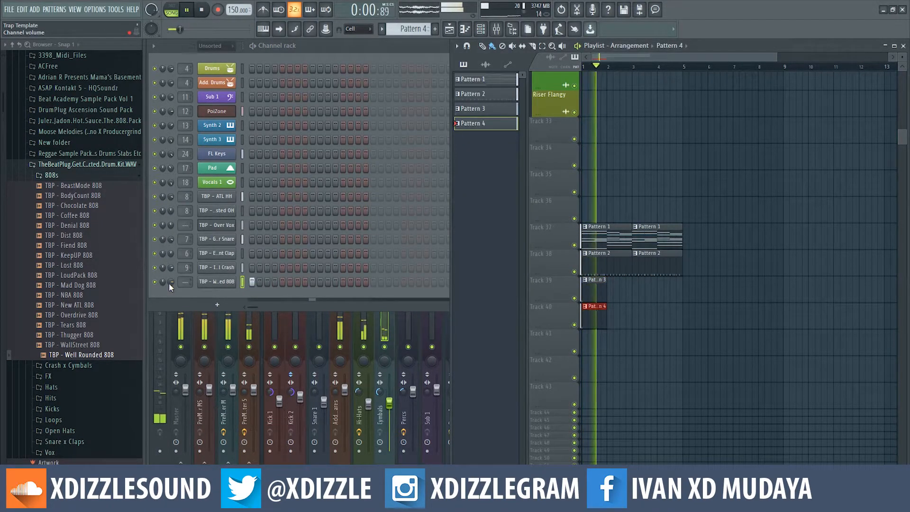
Step: Turn off Use loop points and turn on Normalize in the Well Rounded 808 channel's sample settings
click(221, 282)
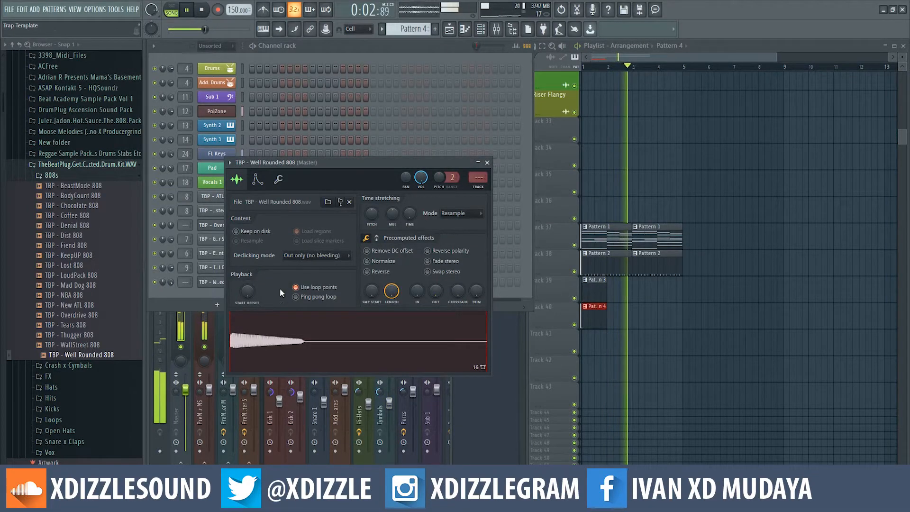
key(space)
click(367, 260)
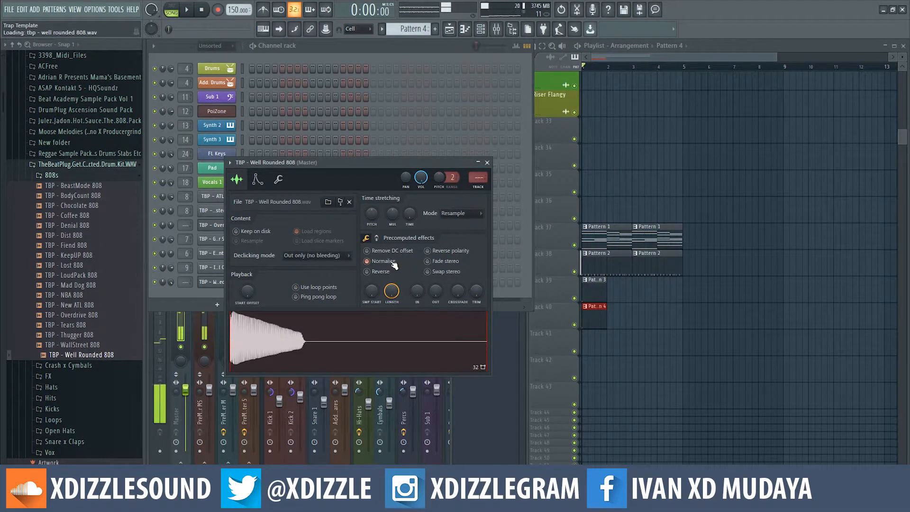
key(space)
click(268, 245)
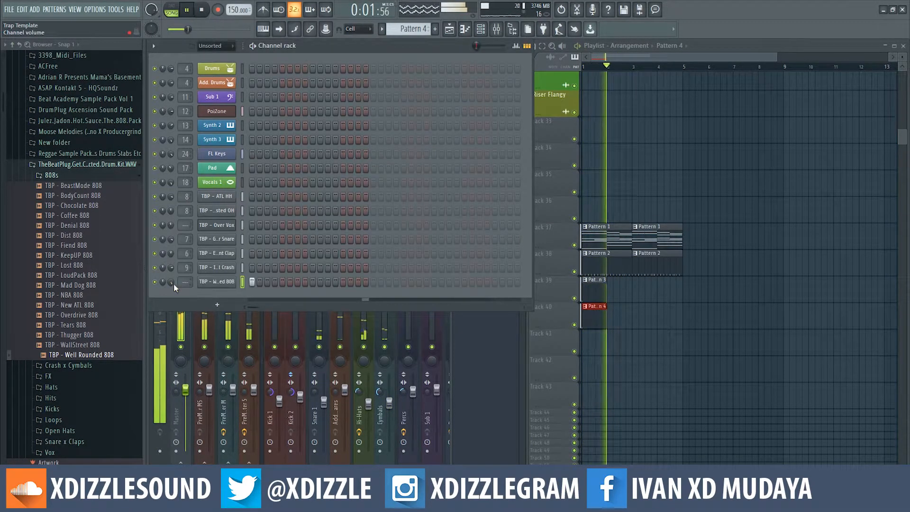
Step: Add Well Rounded 808 hits on steps 21, 31, 33 and 47 of Pattern 4, widening the channel rack to reach the last one
click(404, 282)
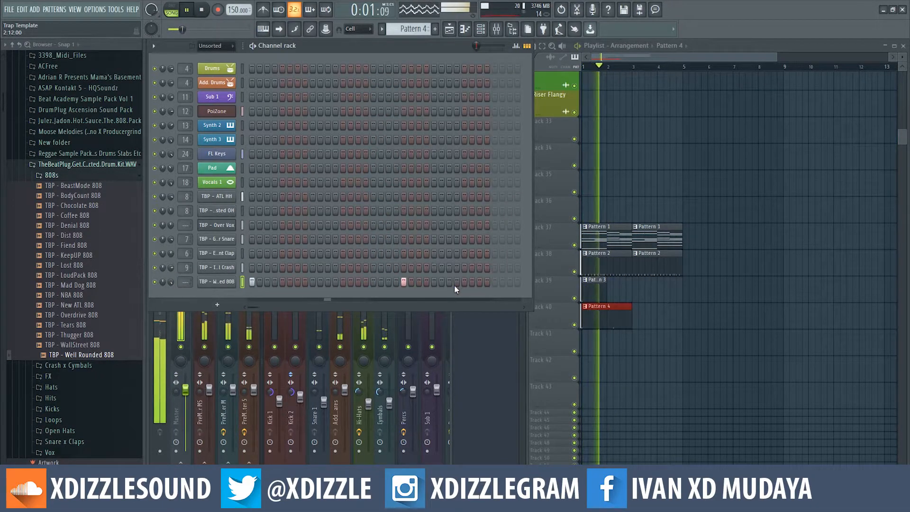
click(480, 281)
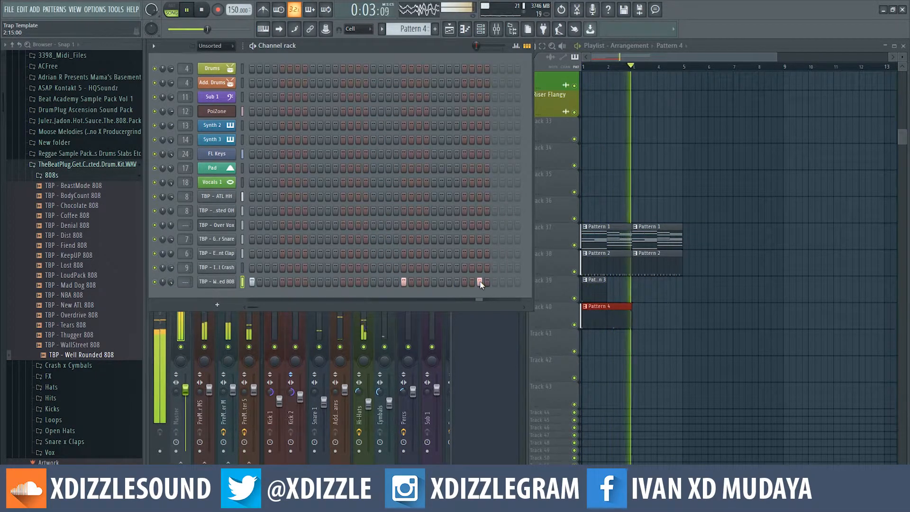
click(495, 282)
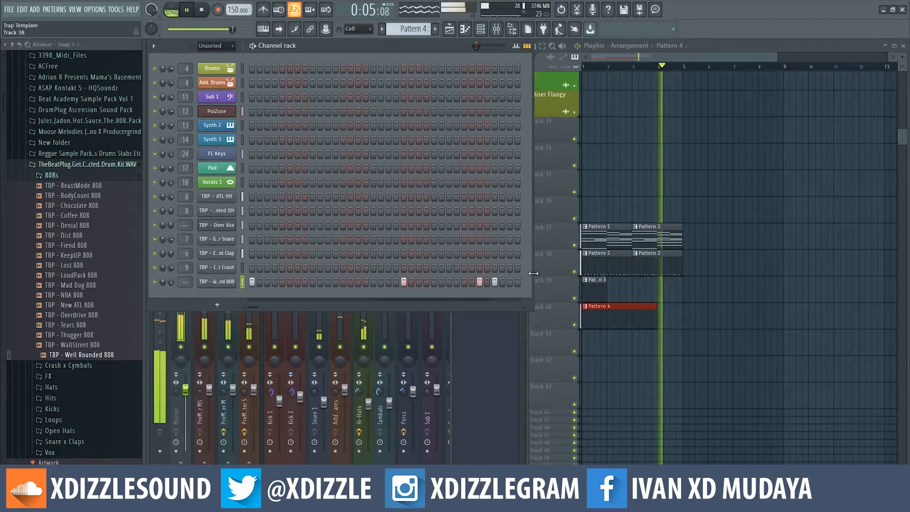
drag(537, 273, 744, 275)
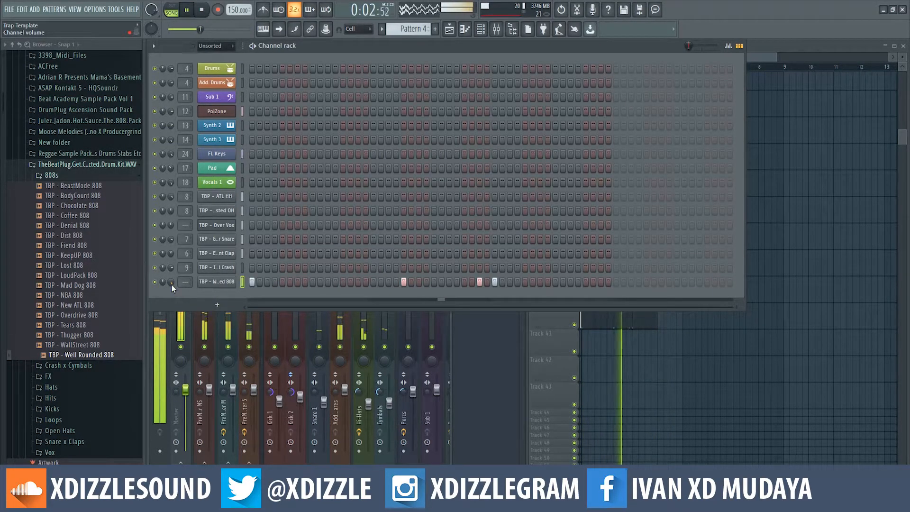
click(600, 282)
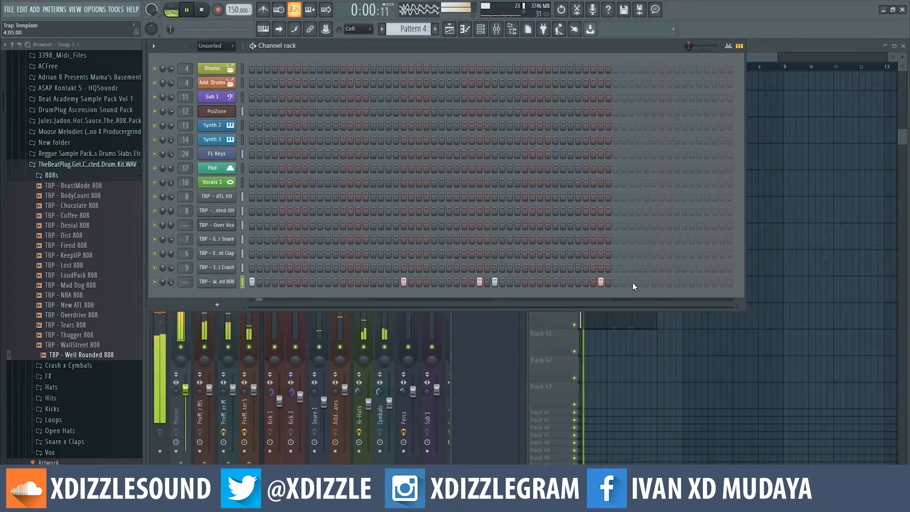
click(217, 281)
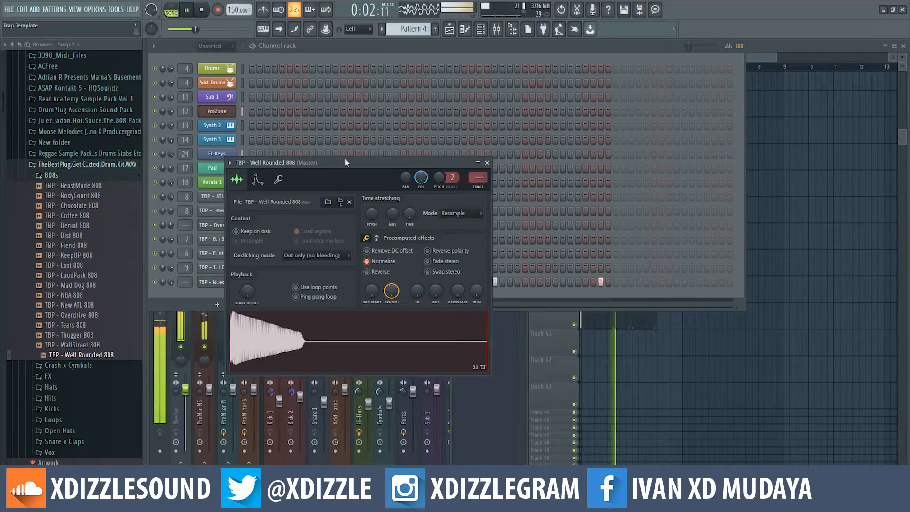
click(487, 162)
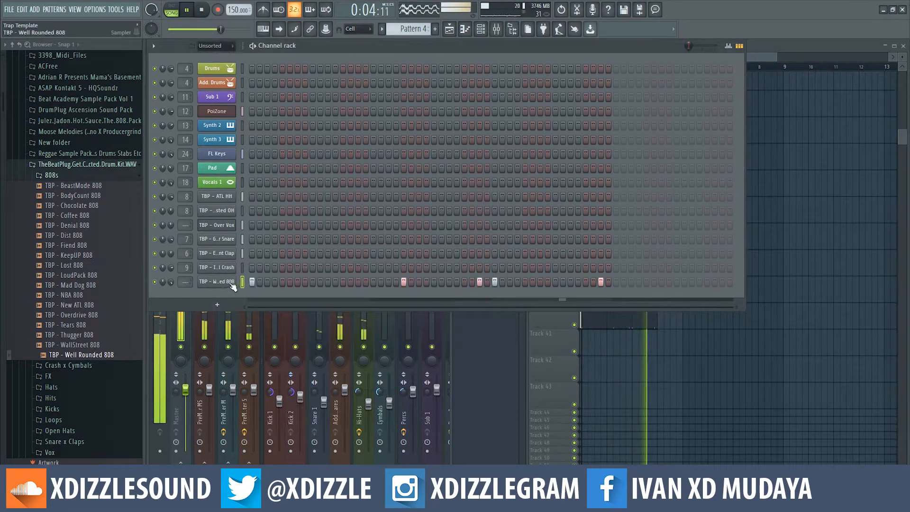
Step: Route the Well Rounded 808 channel to mixer track 11 (Sub 1)
right_click(236, 277)
click(276, 342)
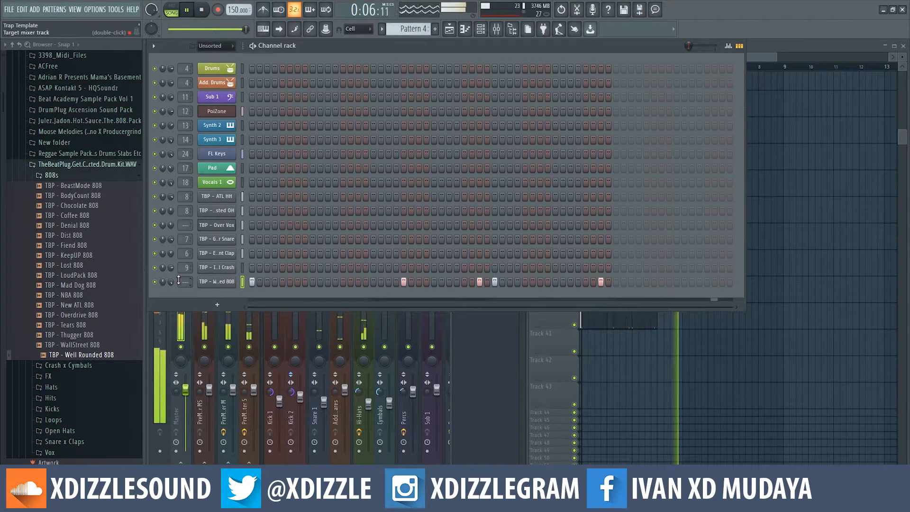
click(372, 332)
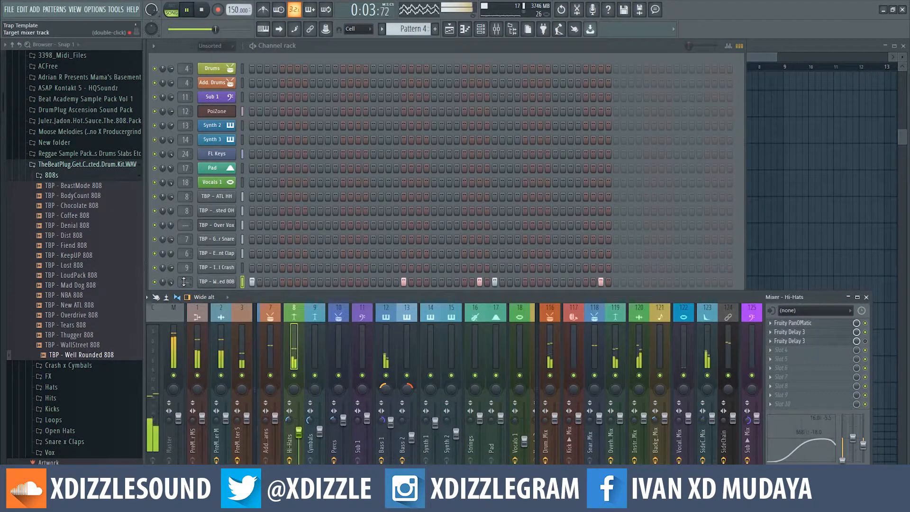
scroll(184, 281, up, 3)
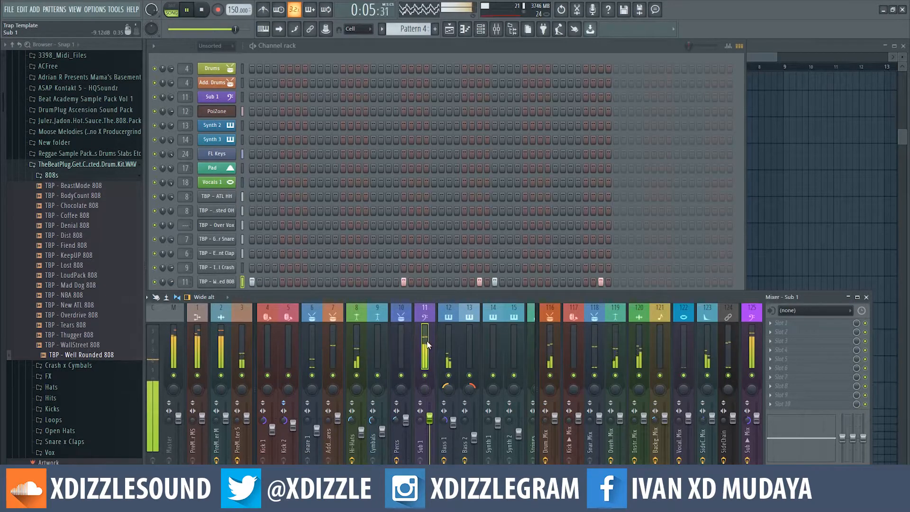
Step: Delete the Fruity Limiter from effect slot 9 of the Sub Mix mixer track and restart playback
drag(492, 298, 511, 263)
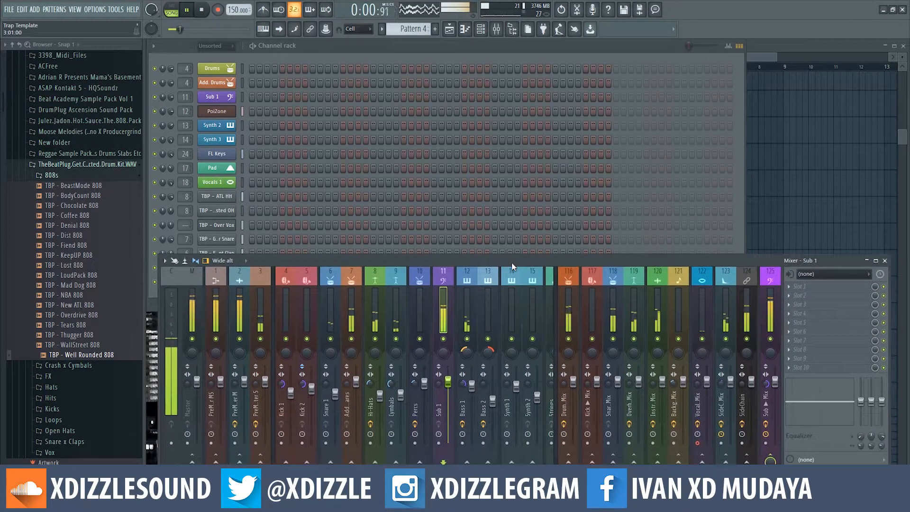
click(773, 340)
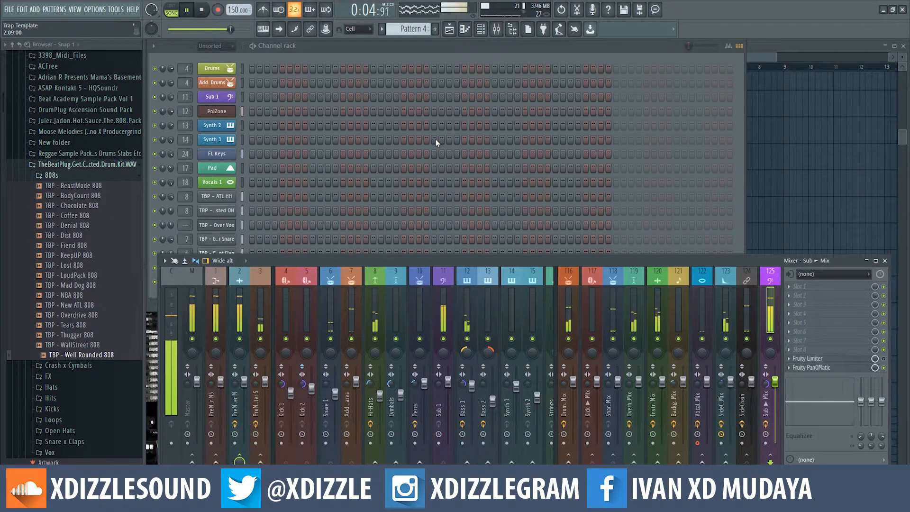
key(space)
click(788, 358)
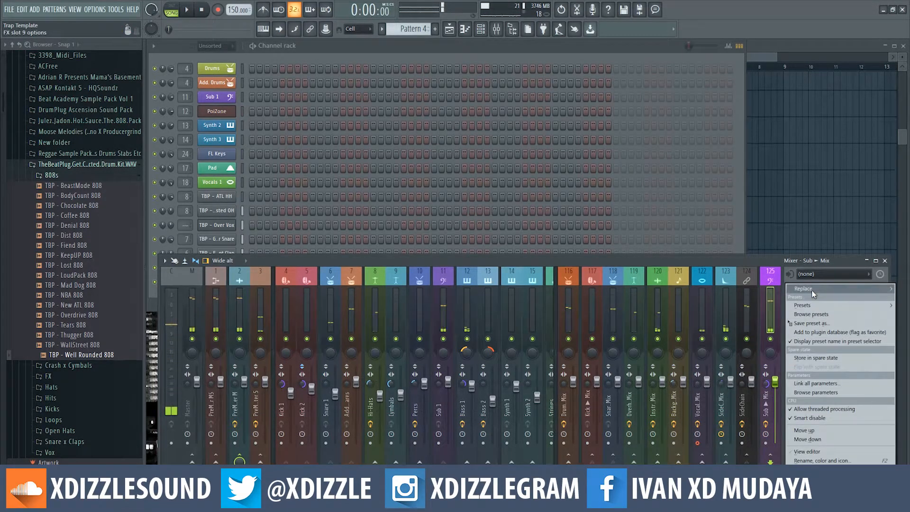
mouse_move(812, 290)
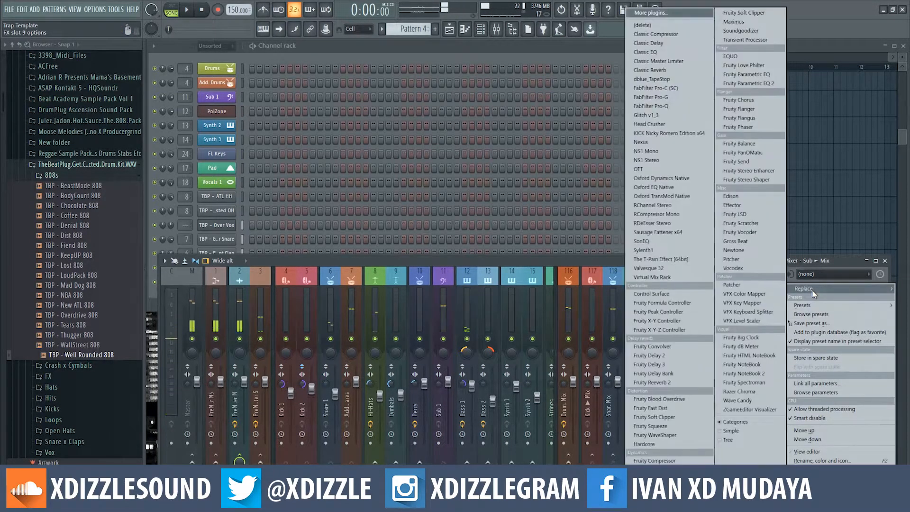
click(638, 25)
key(space)
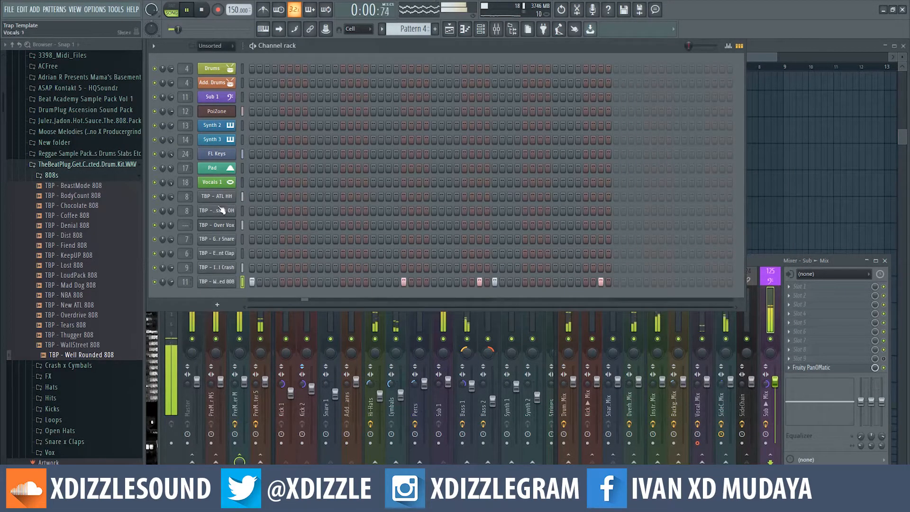
Step: Stop playback and open the Well Rounded 808 channel of Pattern 4 in the piano roll
key(F6)
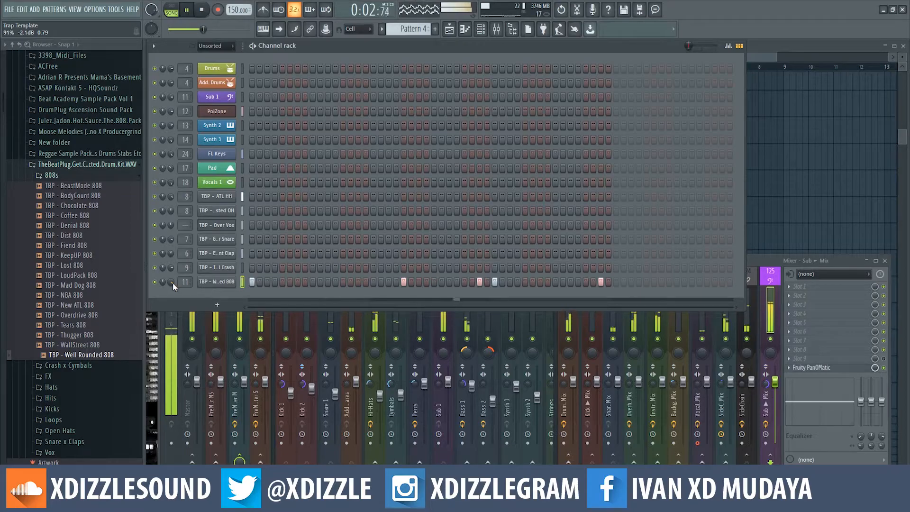
key(space)
right_click(221, 283)
click(255, 281)
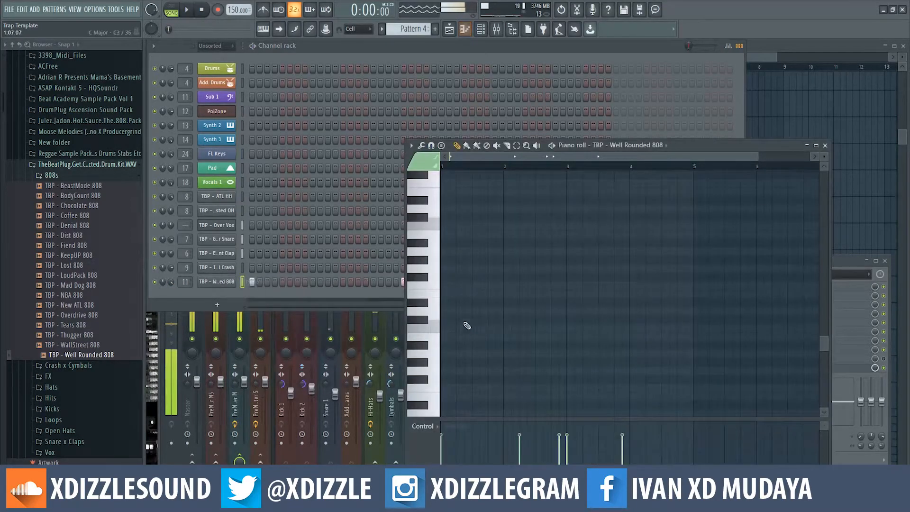
Step: Select all the 808's C5 notes, stretch them together to about six steps long and deselect them
scroll(578, 254, down, 3)
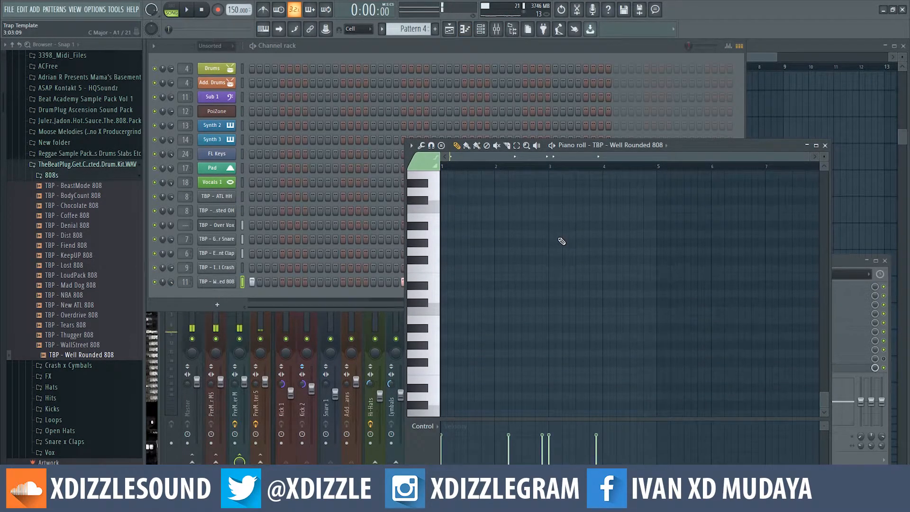
scroll(557, 246, down, 5)
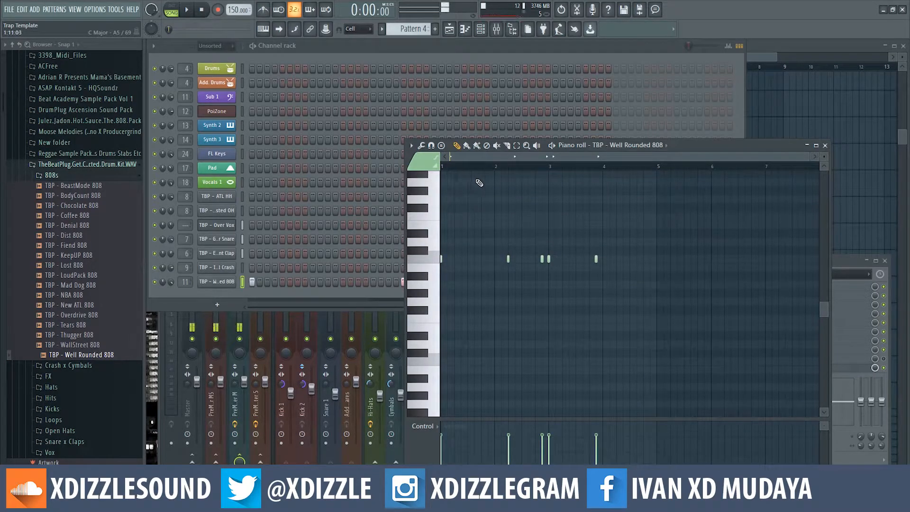
scroll(493, 159, up, 2)
key(ctrl+a)
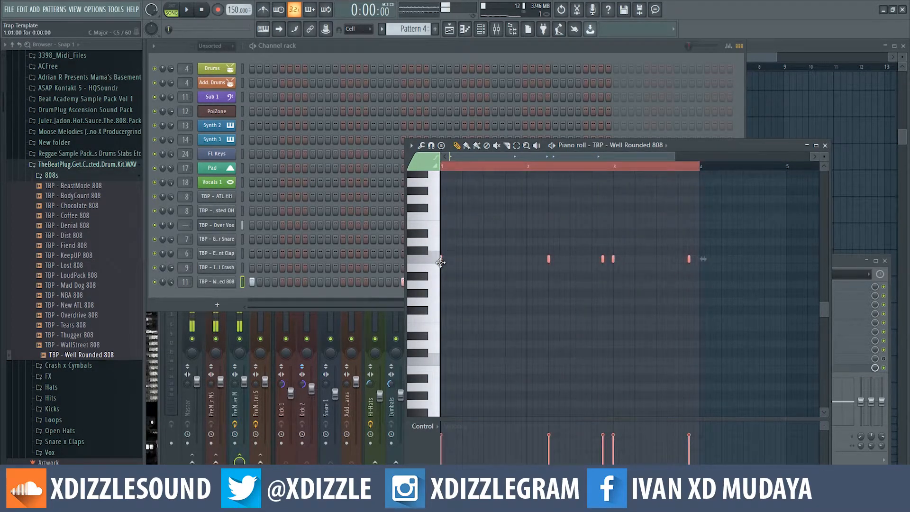
drag(442, 260, 490, 257)
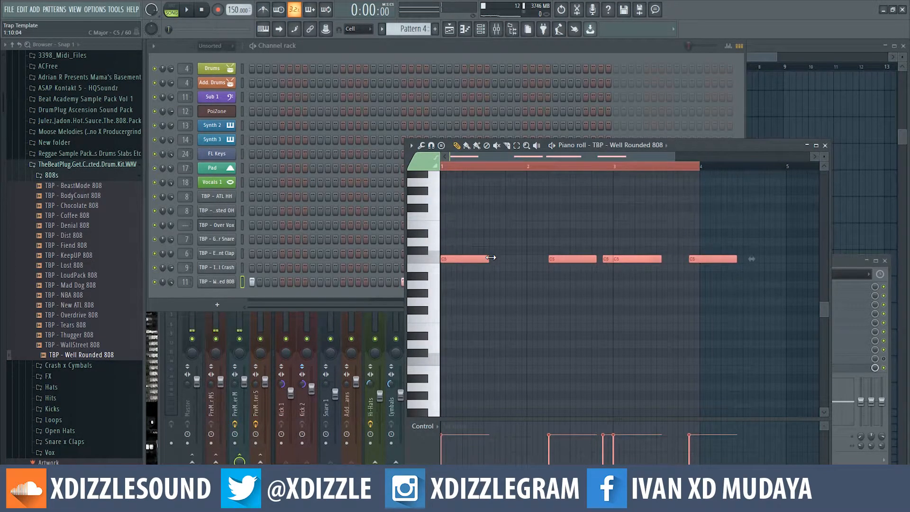
key(ctrl+d)
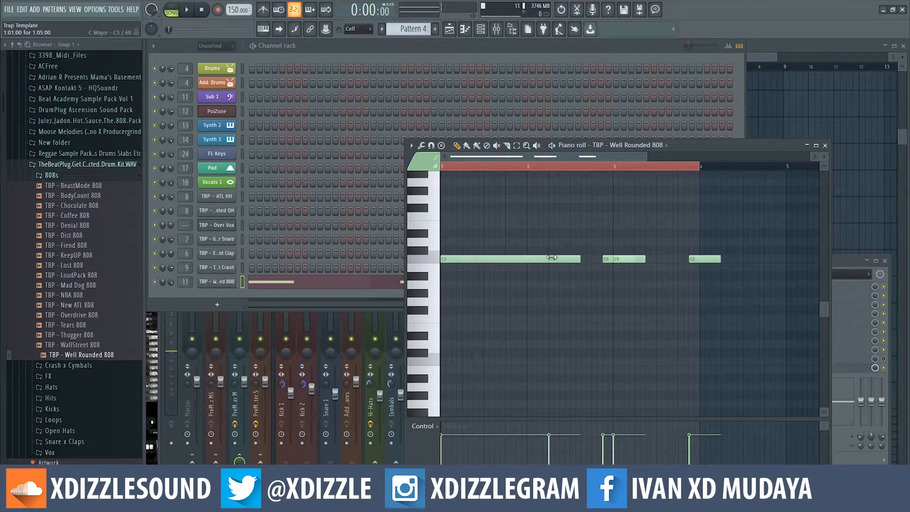
Step: Extend each C5 note to reach the next one, the last to bar 5, and clear the time selection
scroll(621, 167, up, 4)
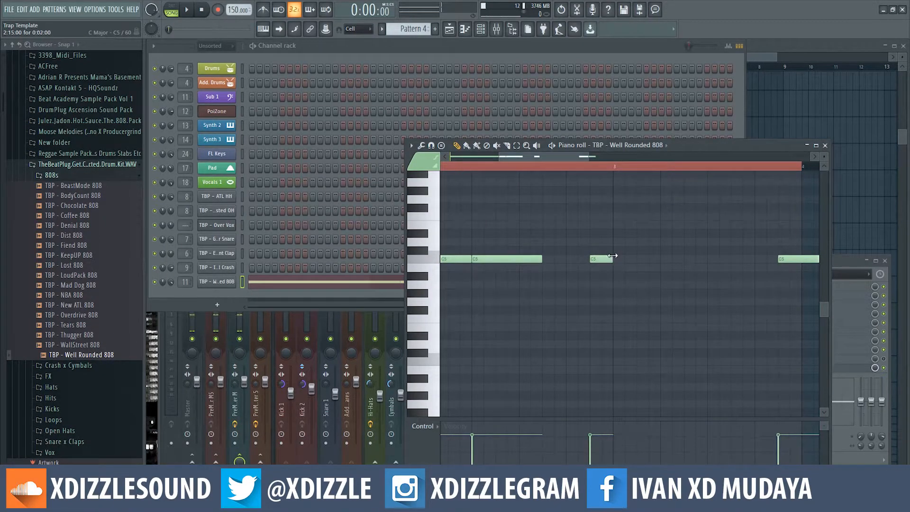
click(615, 258)
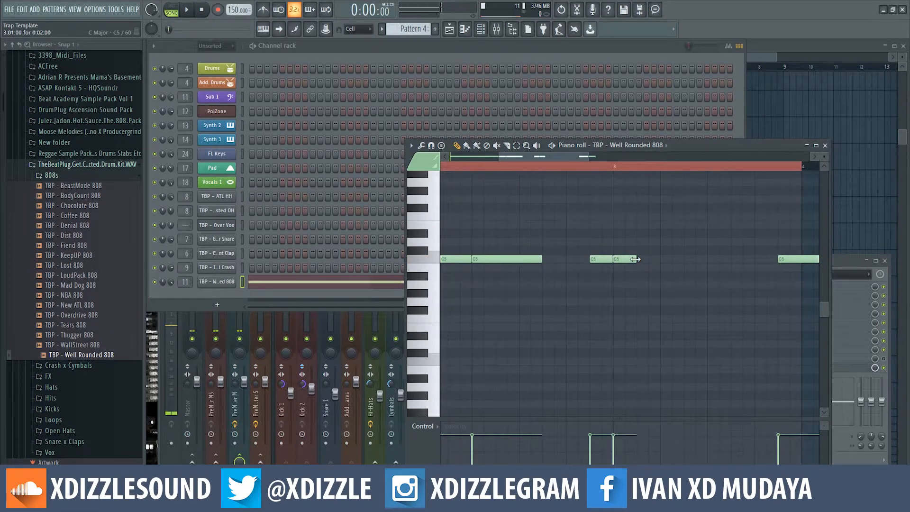
drag(635, 258, 769, 260)
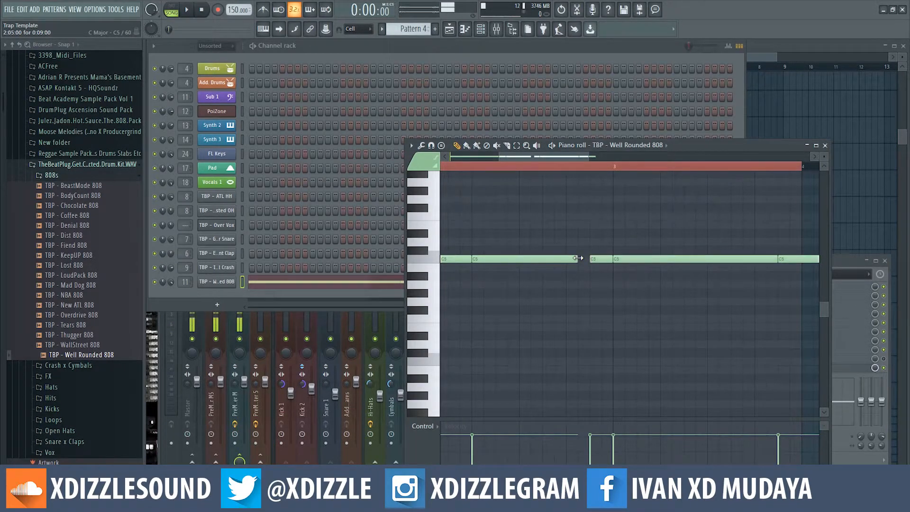
scroll(597, 169, down, 5)
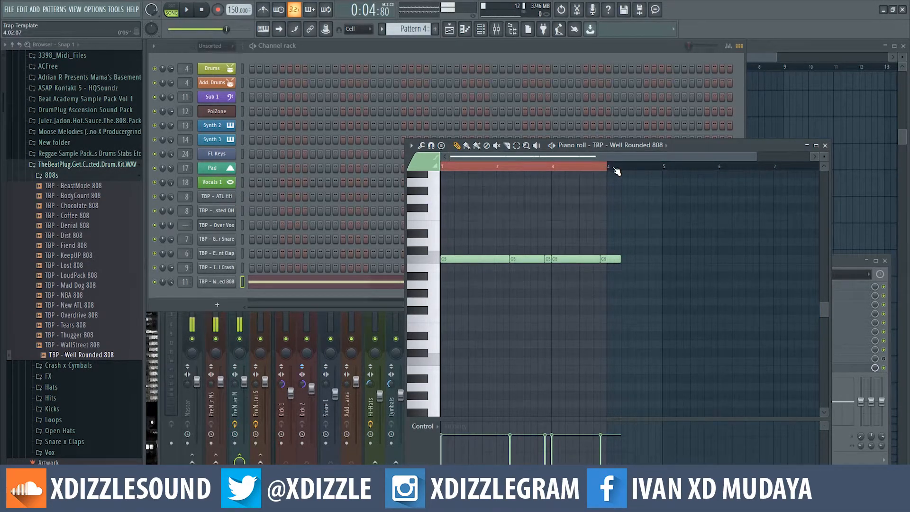
click(612, 171)
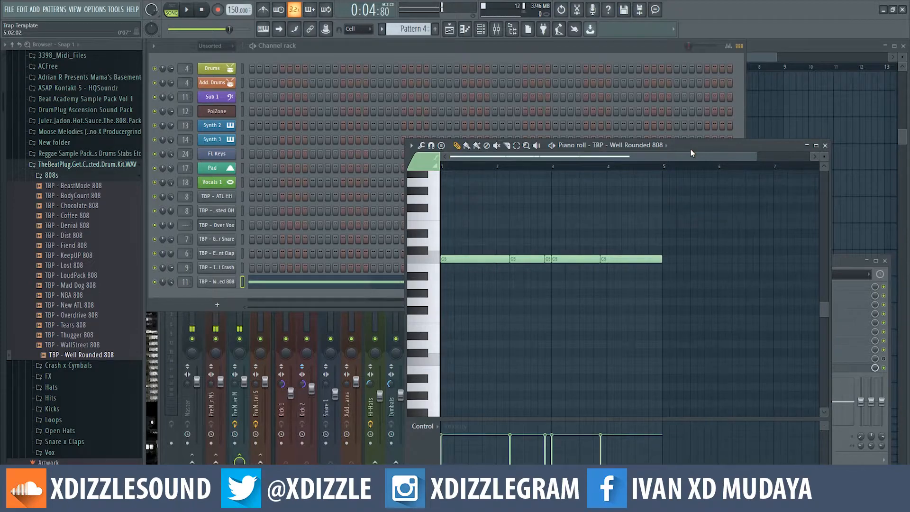
scroll(601, 161, down, 2)
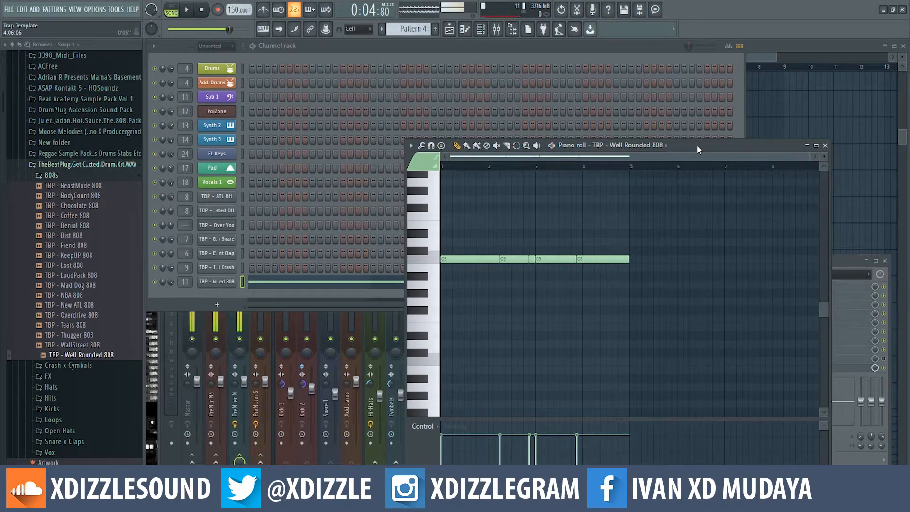
Step: Shorten the first C5 note to end at 2:03 and fill the gap with a two-step F#5 note, checking by playback
key(space)
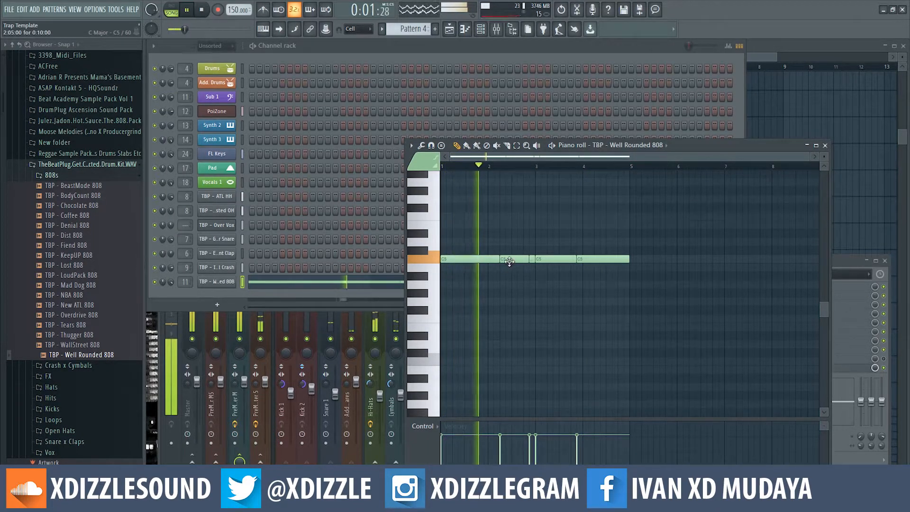
drag(498, 258, 493, 258)
key(space)
key(space)
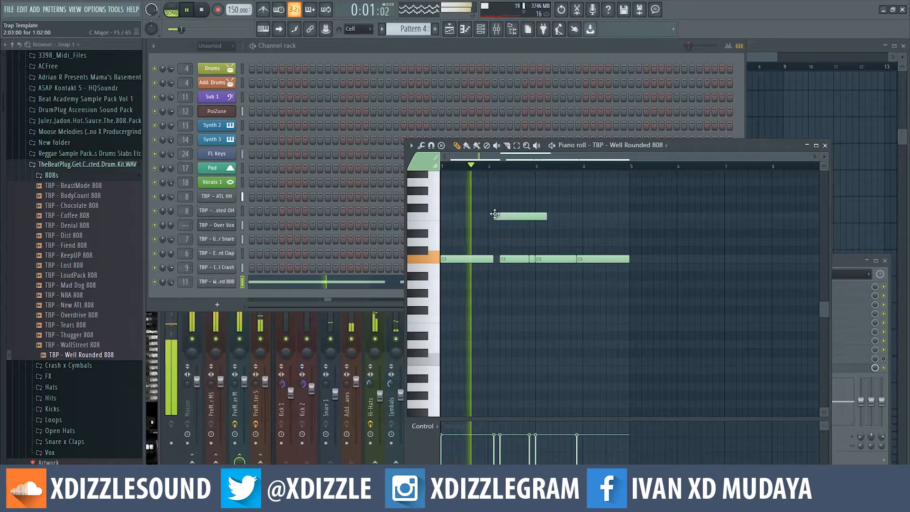
click(496, 216)
key(space)
key(space)
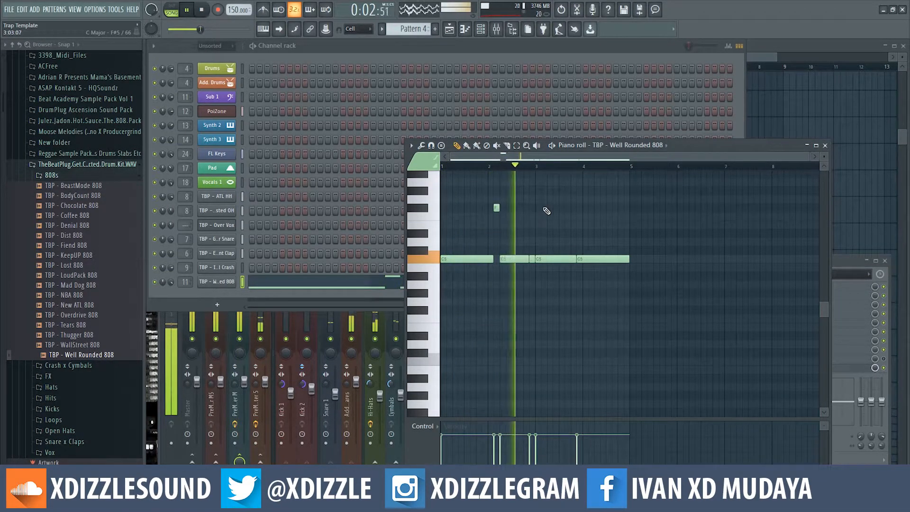
Step: Add a two-step A5 note at the start of bar 3 and make the long C5 note start at 3:03
key(space)
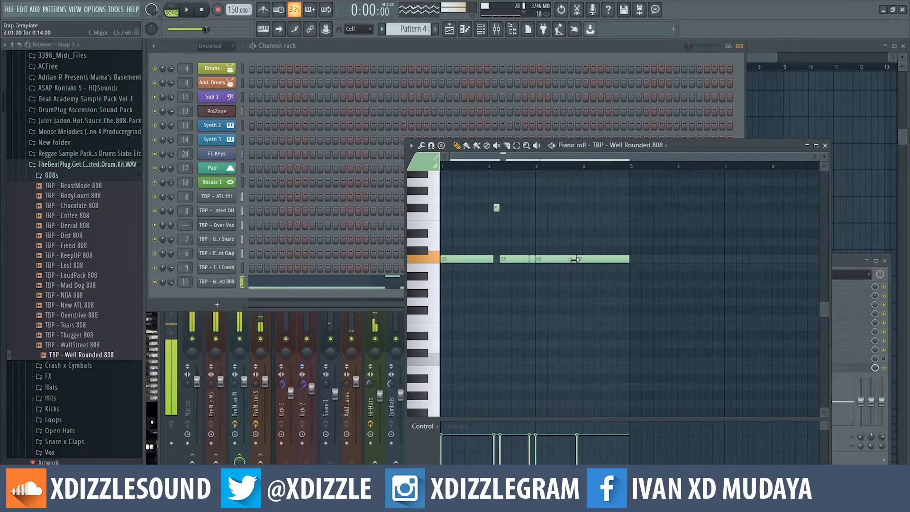
drag(534, 258, 531, 259)
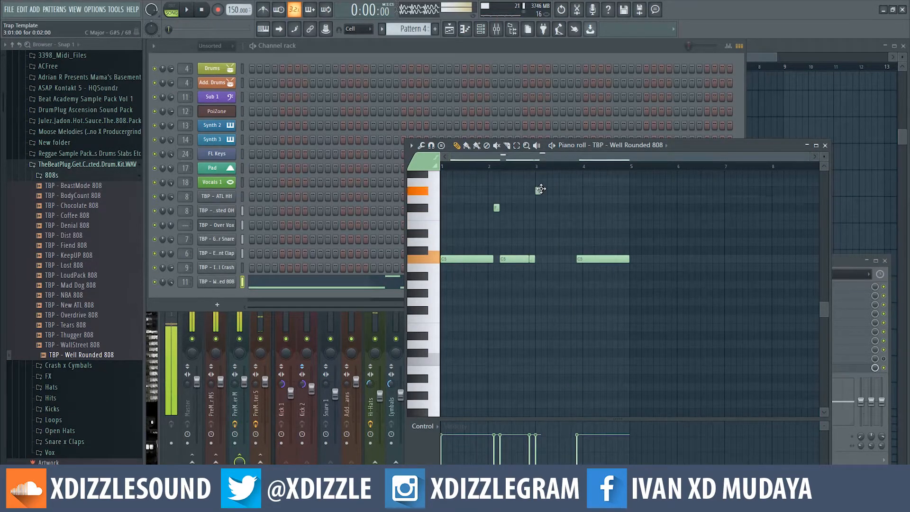
key(space)
click(543, 259)
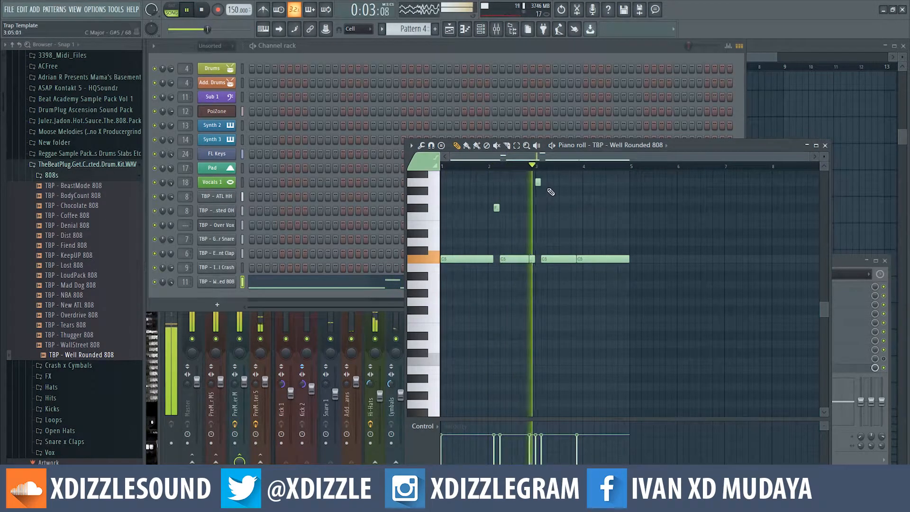
Step: Move the last C5 note and the C5 note starting at 2:05 down to A4
scroll(550, 173, up, 1)
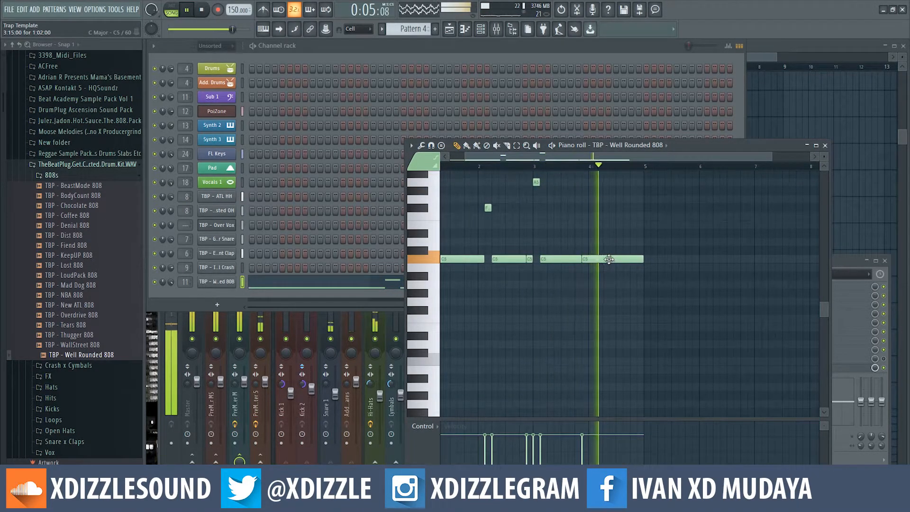
drag(609, 258, 609, 285)
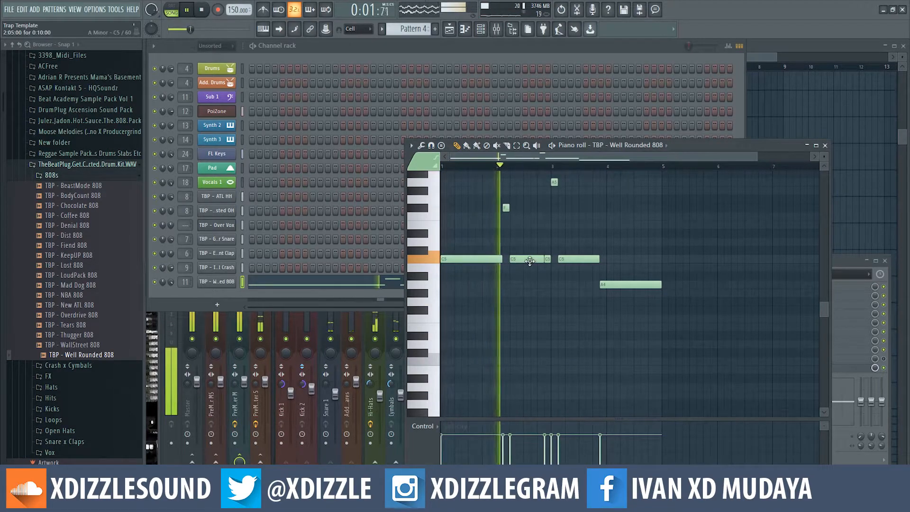
drag(524, 258, 525, 284)
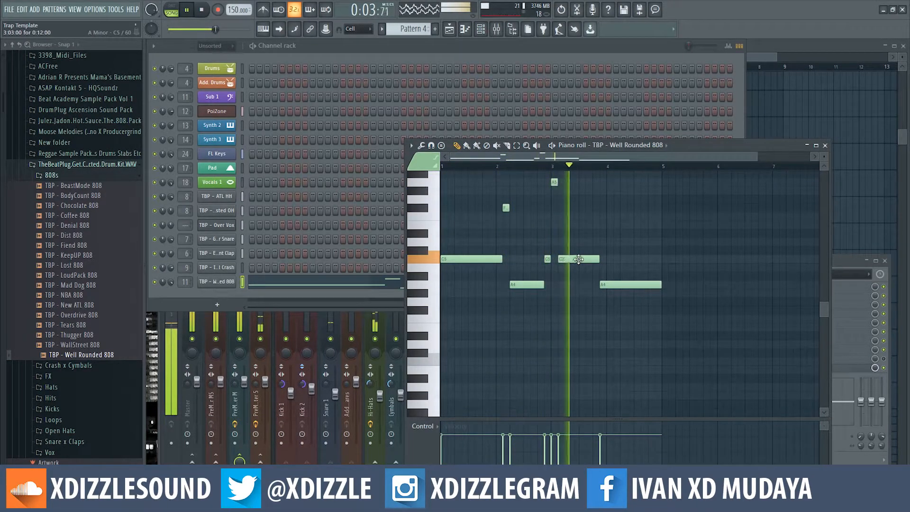
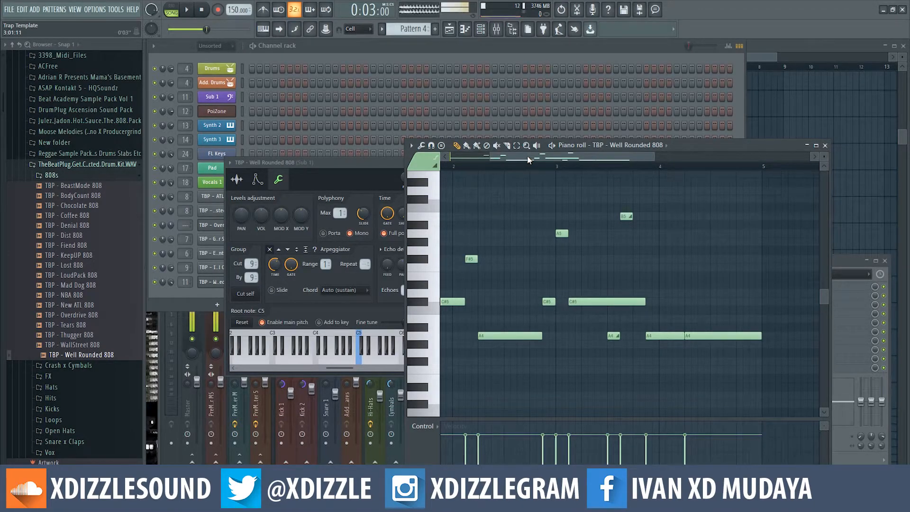
Step: Play the bassline and add two-step slide notes at the end of bar 4: B5 at 4:13 and D4 at 4:15
drag(640, 163, 611, 165)
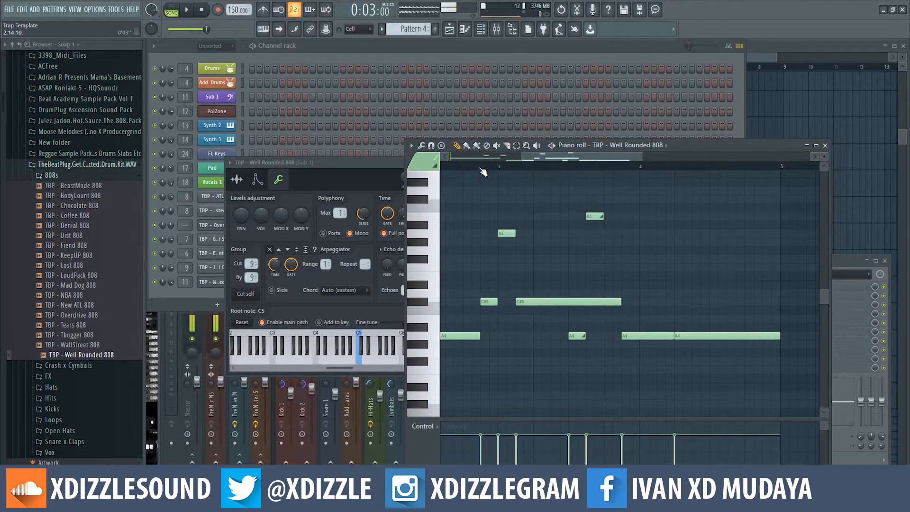
key(space)
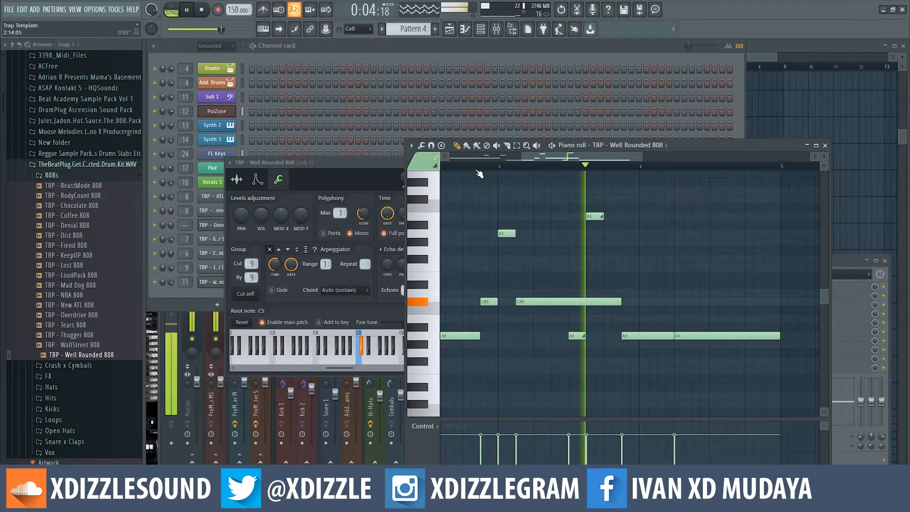
scroll(696, 232, down, 3)
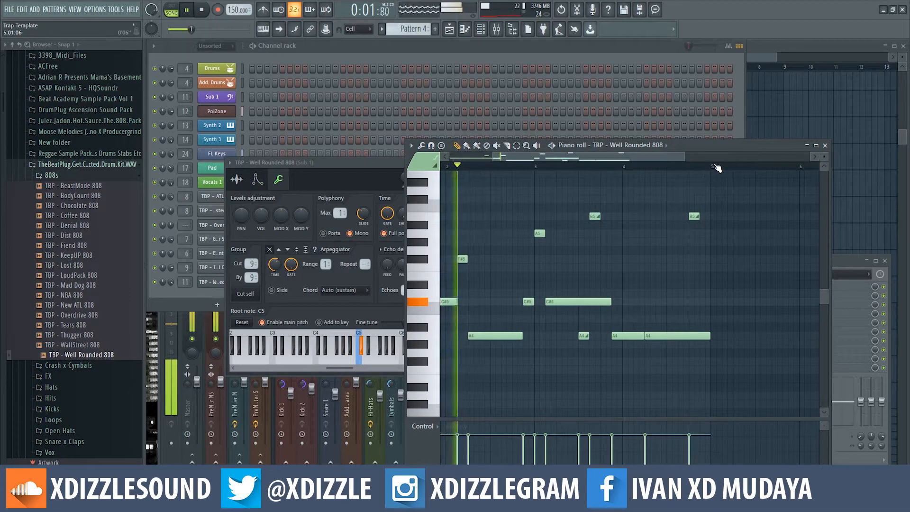
scroll(696, 332, up, 2)
click(698, 395)
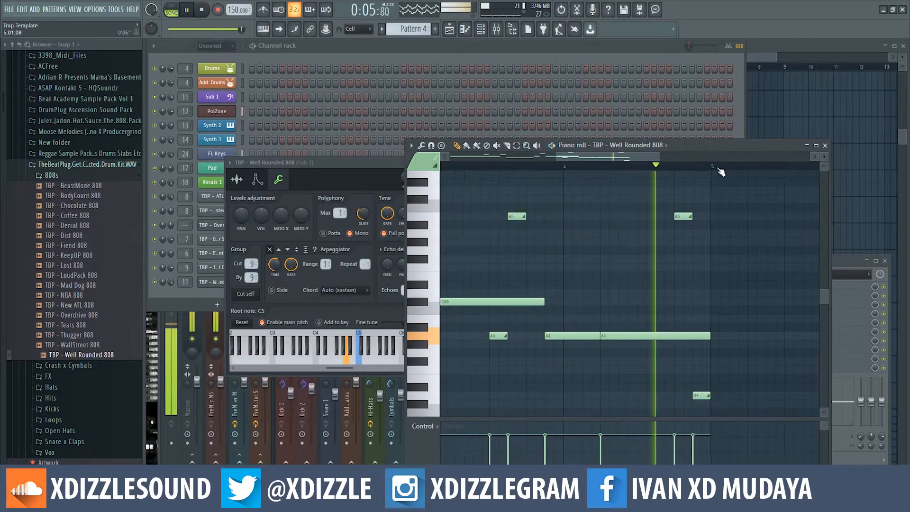
Step: Load Head Crusher into effect slot 5 of the Sub 1 mixer track and lower its Drive to 24.2
click(518, 62)
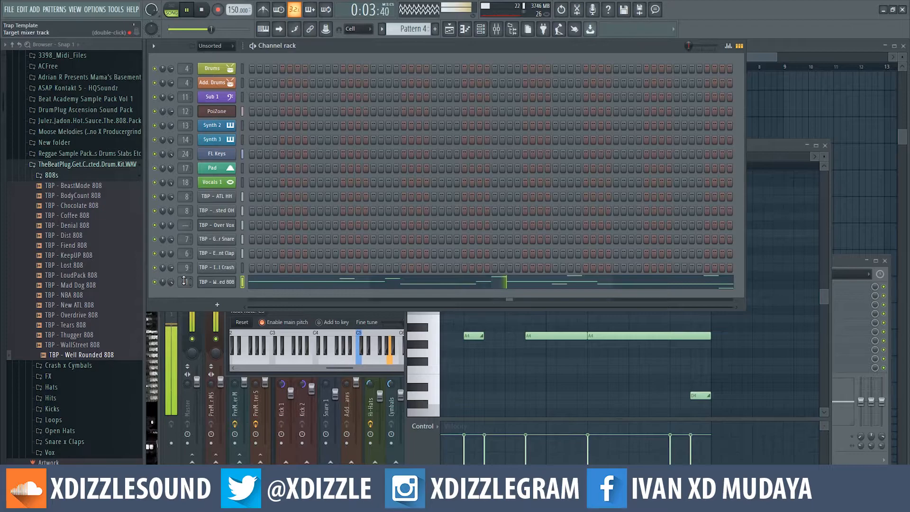
key(F9)
click(868, 323)
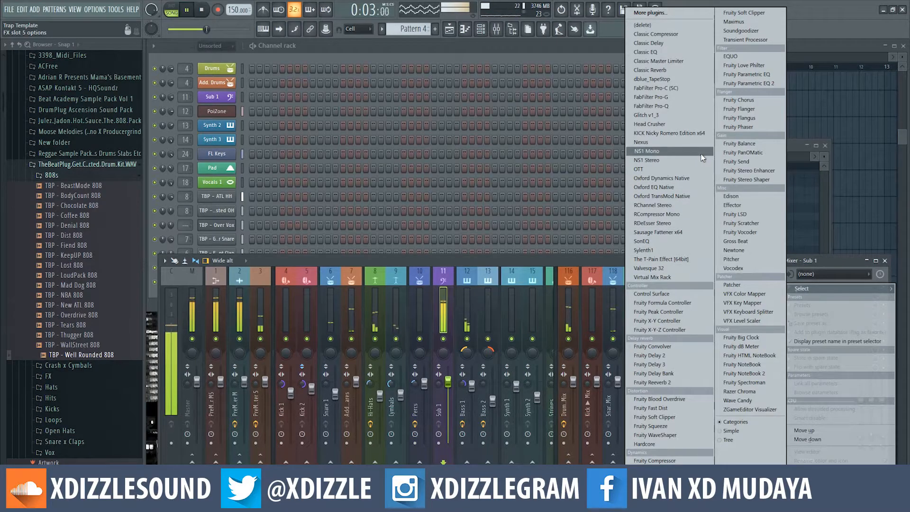
click(659, 125)
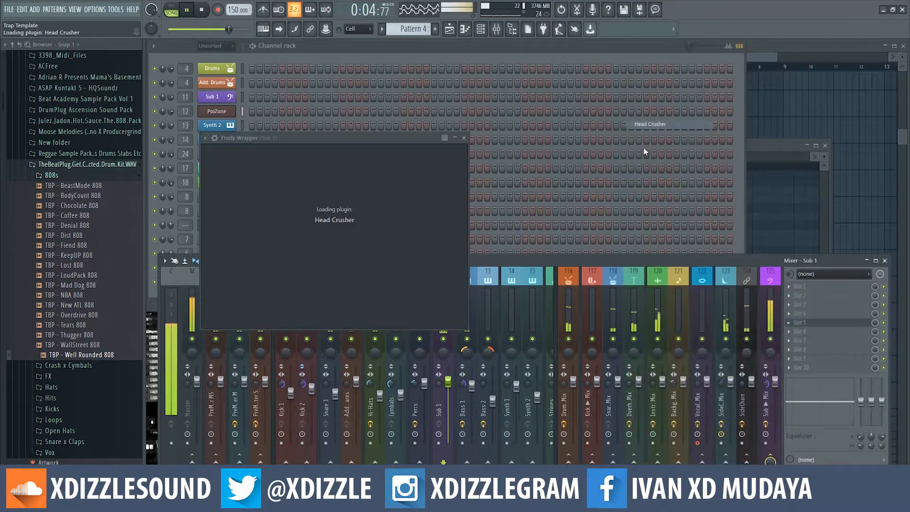
mouse_move(261, 166)
mouse_down()
mouse_move(265, 150)
mouse_move(260, 166)
mouse_up()
drag(306, 137, 437, 112)
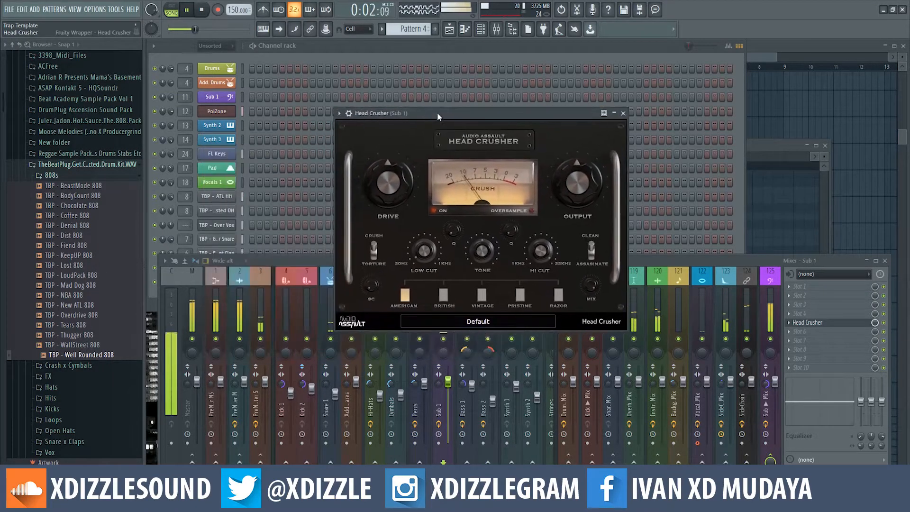
drag(368, 180, 382, 192)
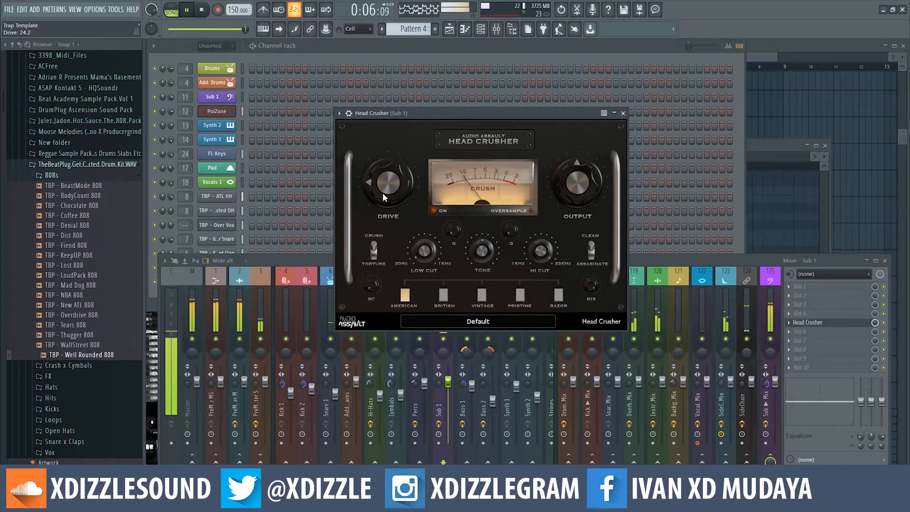
click(623, 113)
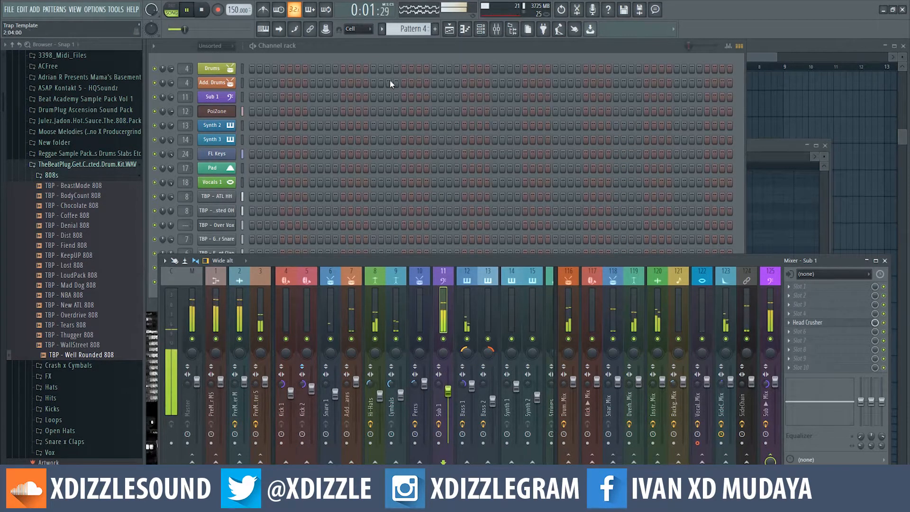
Step: Create Pattern 5 and place its clip at bar 1 on playlist Track 41
click(409, 42)
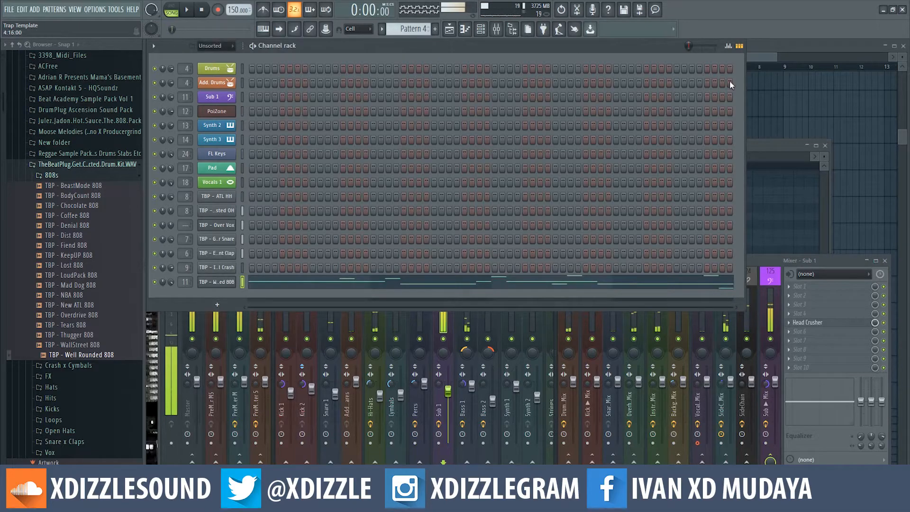
key(F5)
key(F4)
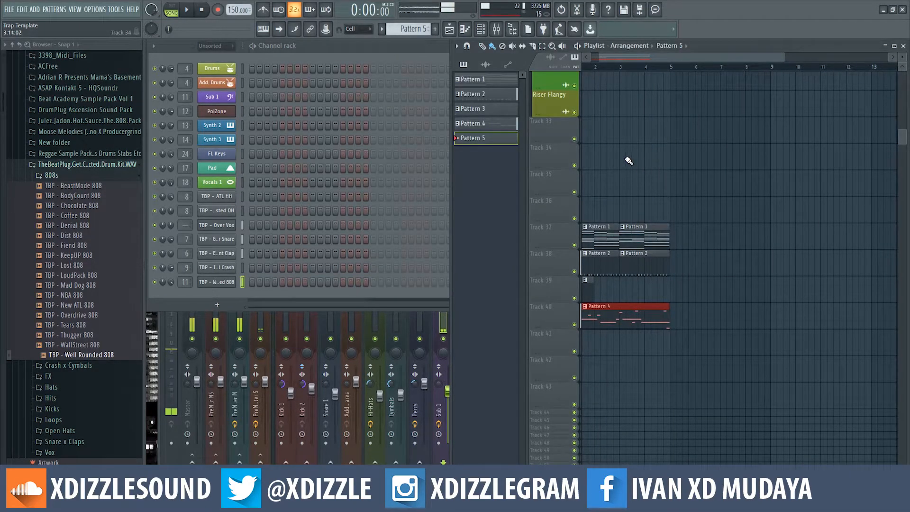
click(584, 339)
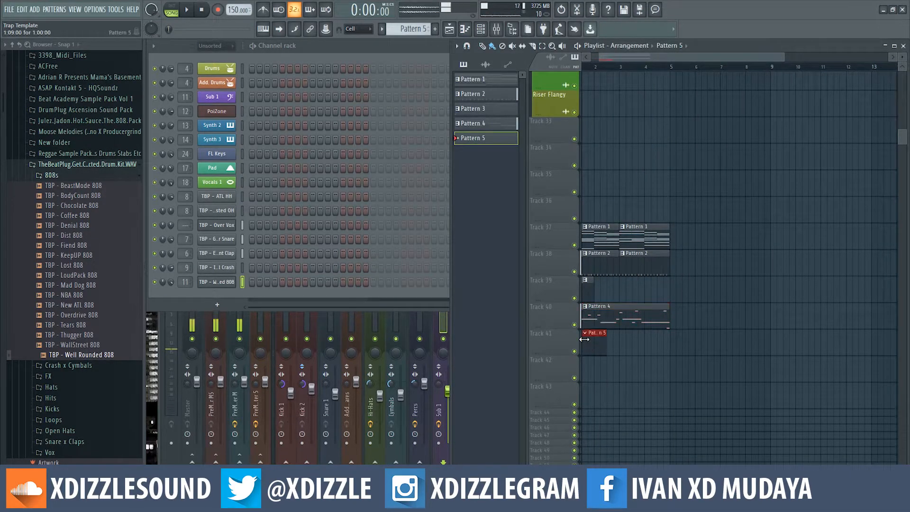
Step: Audition samples in the kit's Kicks folder and add TBP - Gladiator Kick as a new channel with a hit on step 1
click(345, 56)
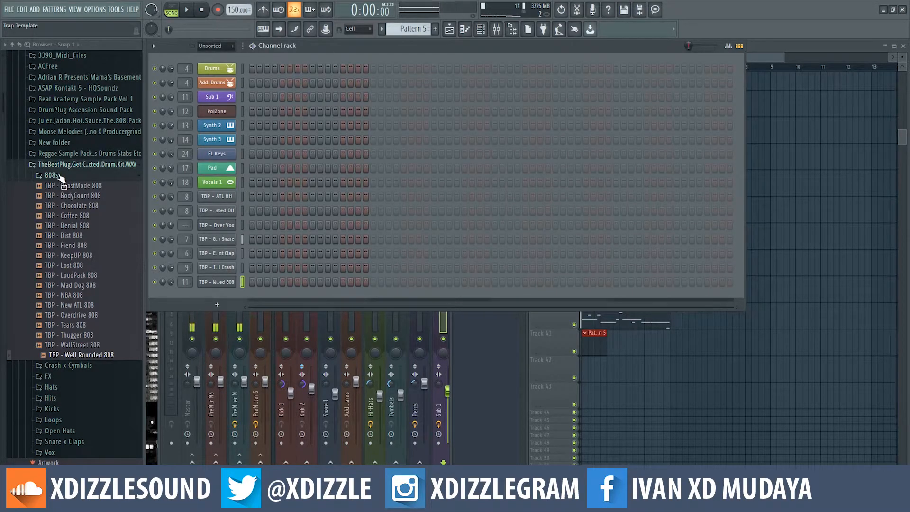
click(59, 176)
click(76, 231)
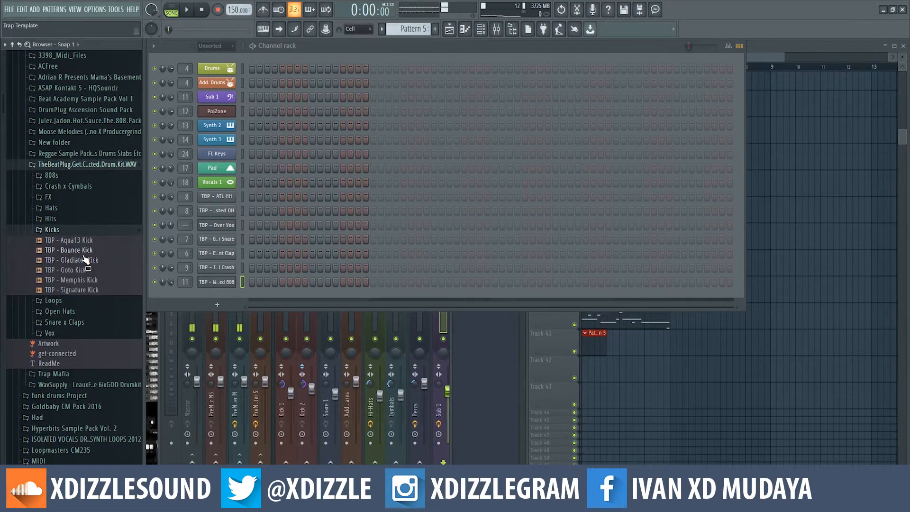
click(86, 261)
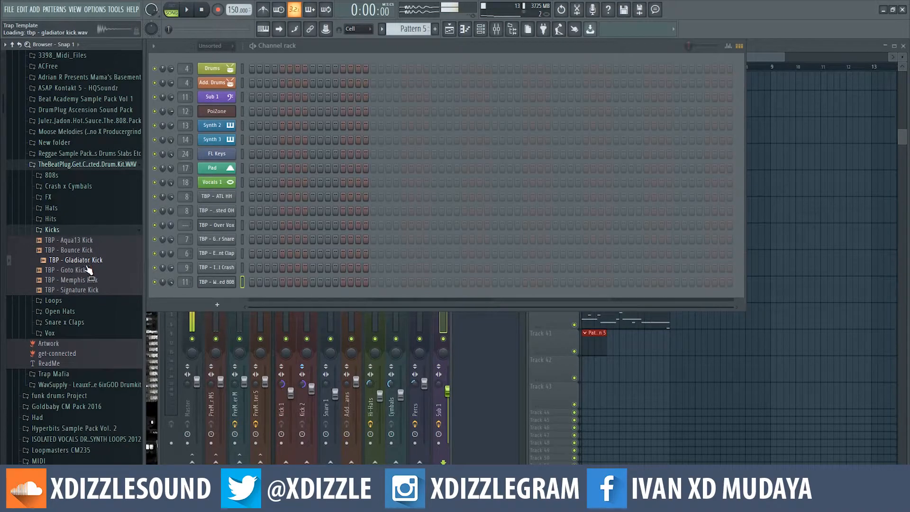
click(94, 280)
click(96, 289)
click(94, 260)
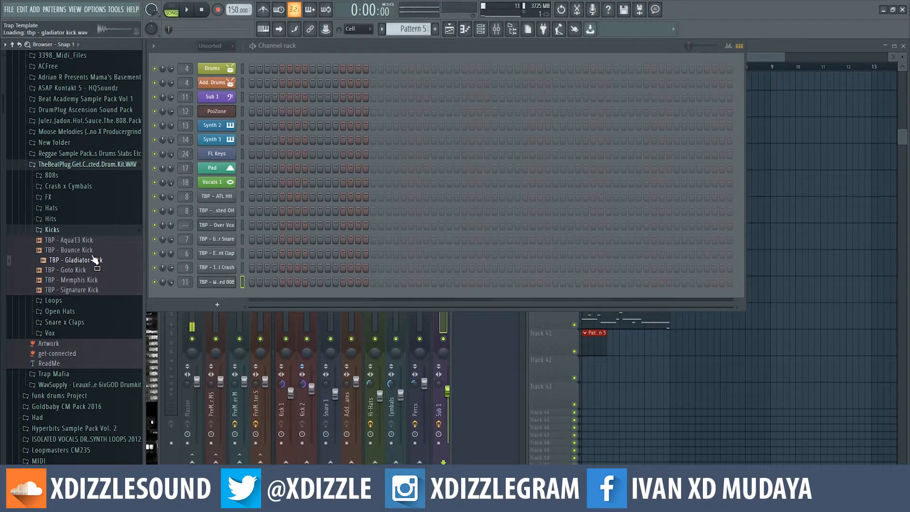
mouse_move(94, 260)
mouse_down()
mouse_move(94, 244)
mouse_move(94, 262)
mouse_up()
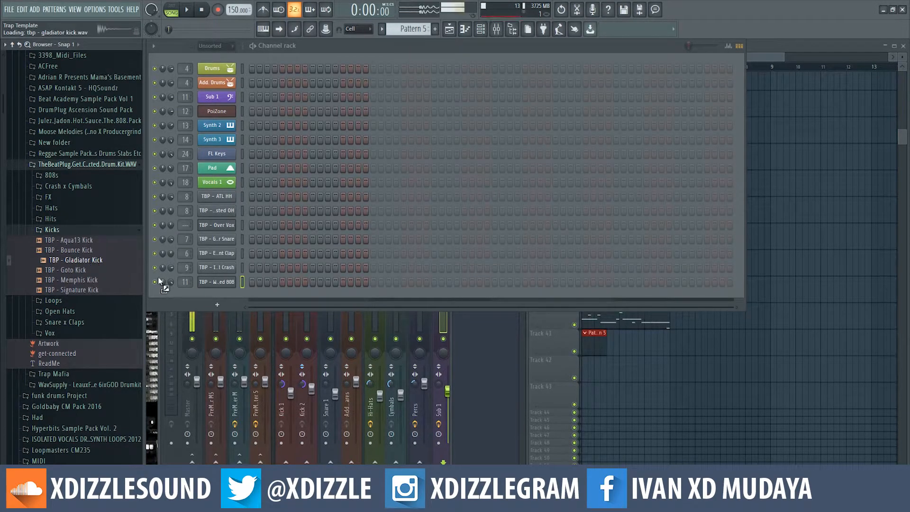
drag(227, 293, 236, 292)
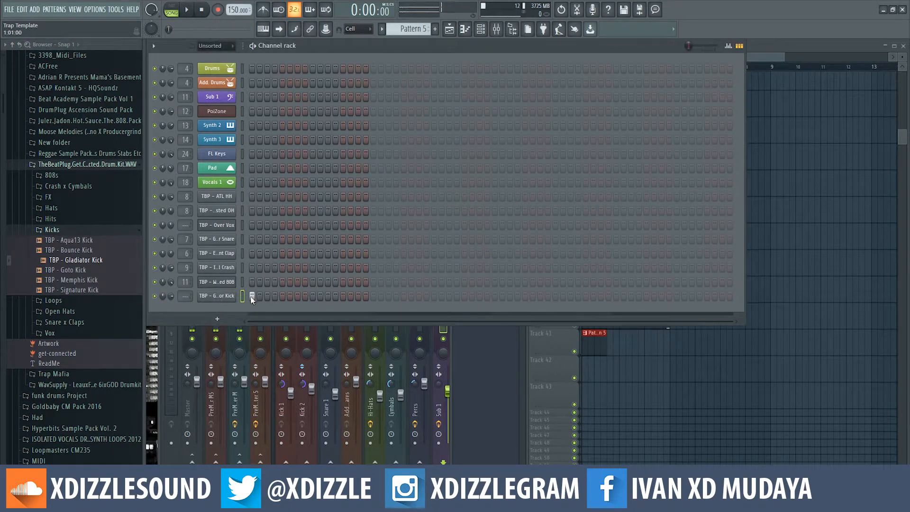
key(space)
click(616, 361)
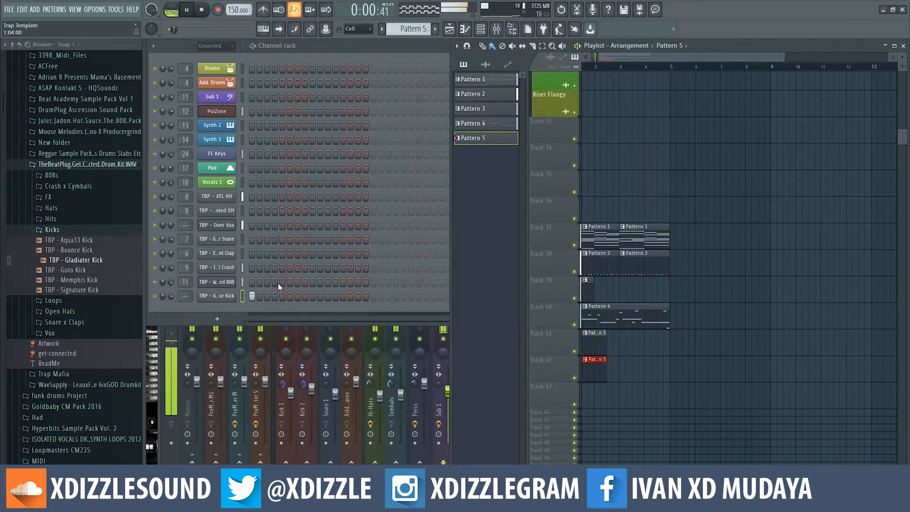
key(space)
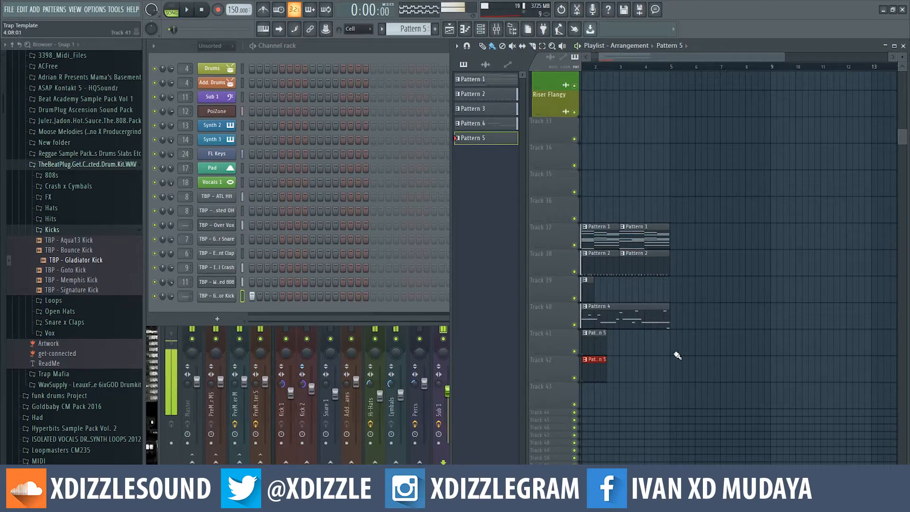
drag(603, 368, 594, 368)
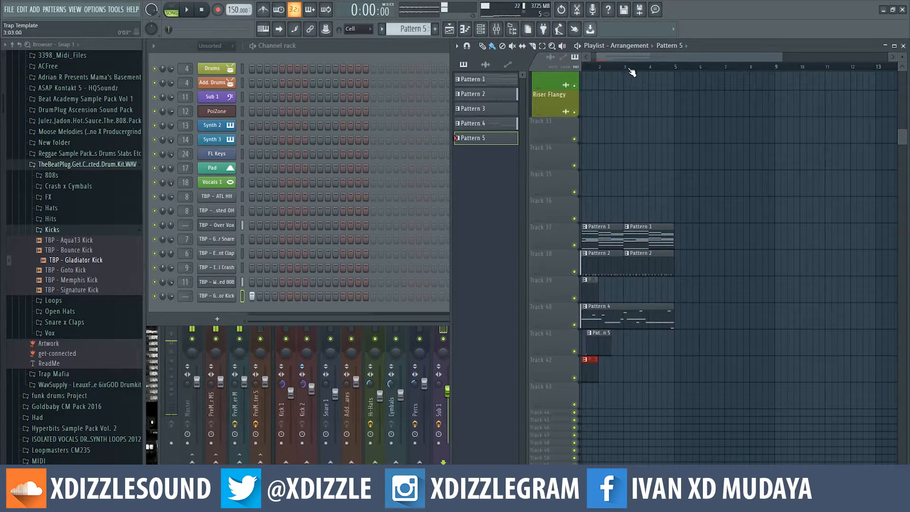
drag(657, 56, 637, 57)
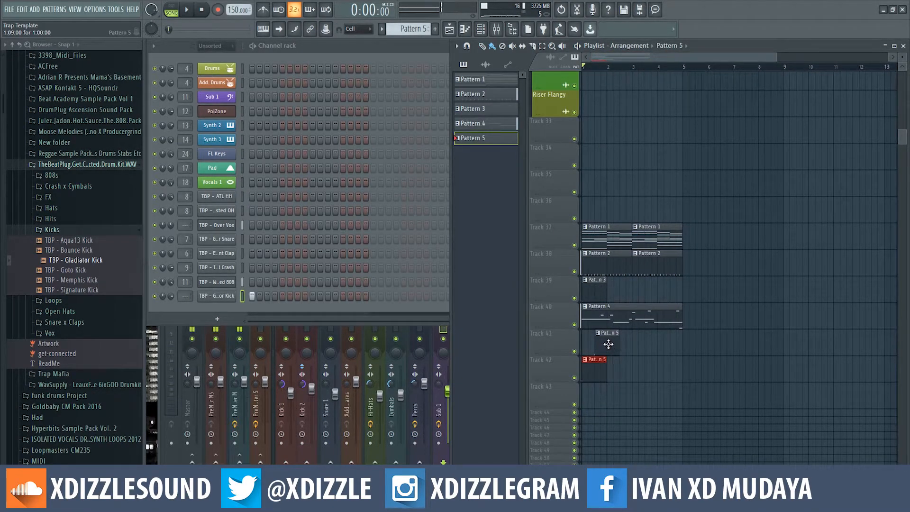
double_click(597, 345)
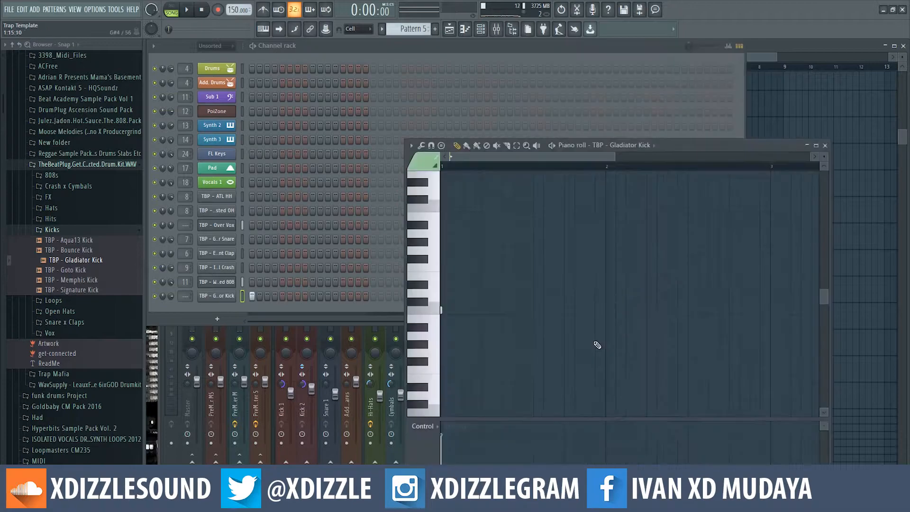
click(786, 45)
double_click(595, 373)
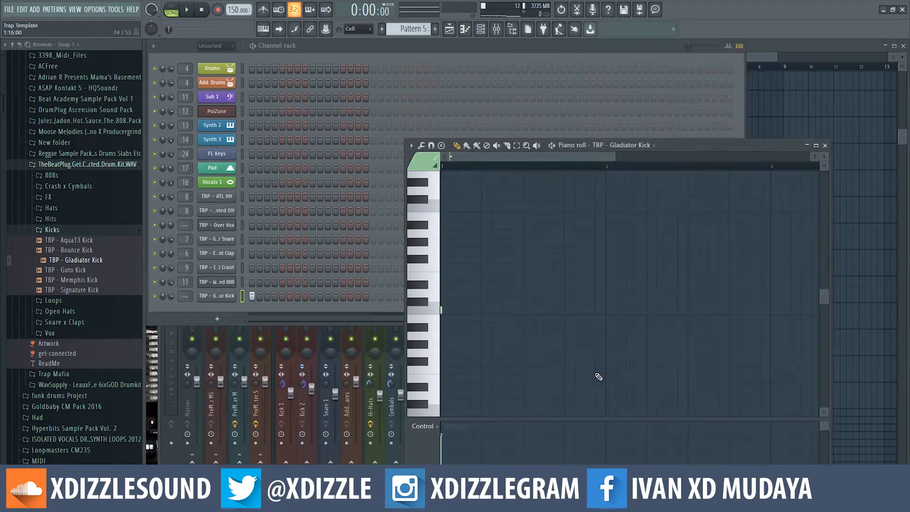
click(817, 46)
Step: Play the arrangement to hear the new kick together with the 808
key(space)
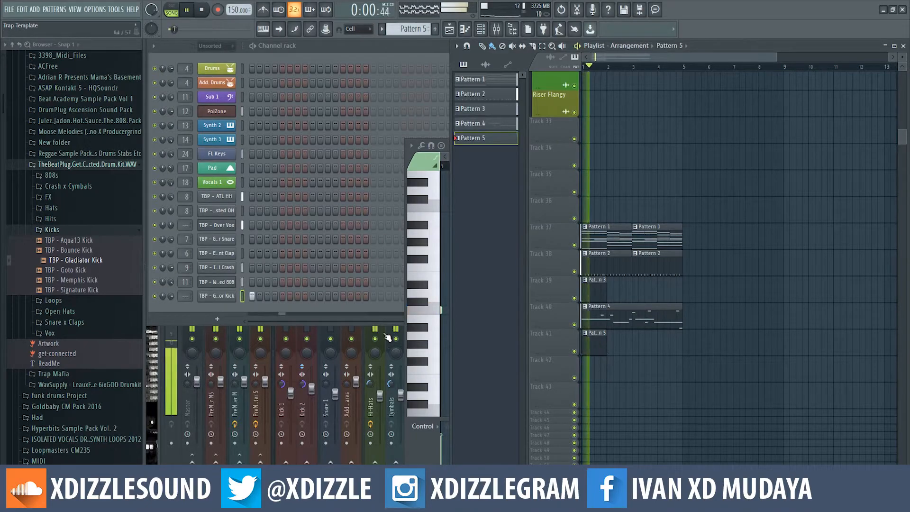
key(F6)
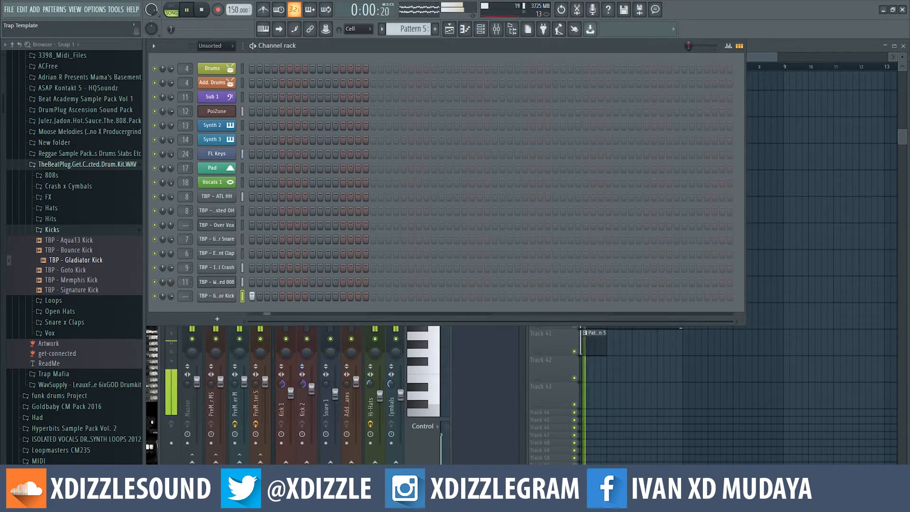
key(space)
click(223, 283)
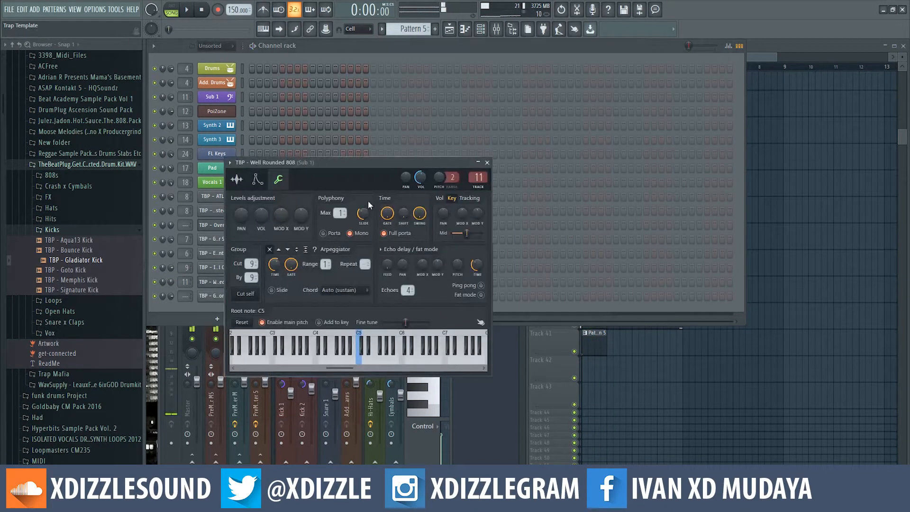
click(584, 218)
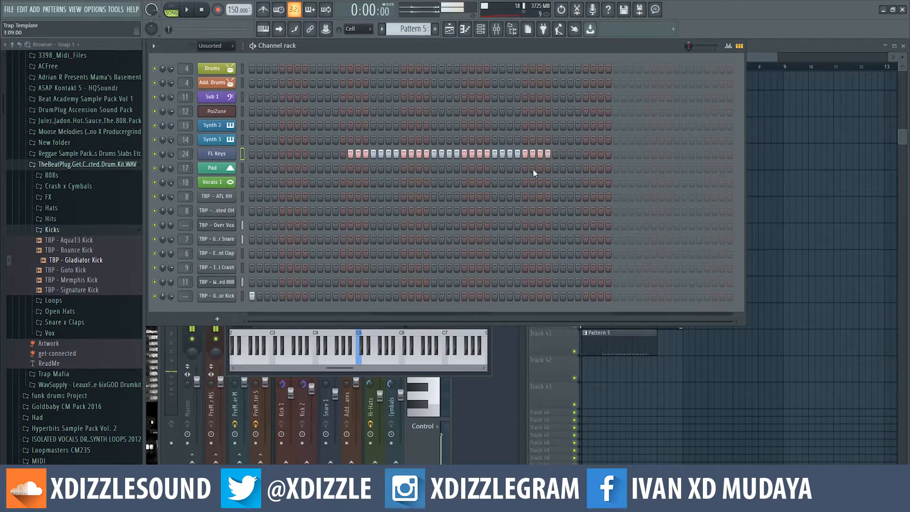
key(ctrl+z)
Step: Examine the Well Rounded 808's sample settings and volume envelope, playing the beat to hear its attack
click(217, 281)
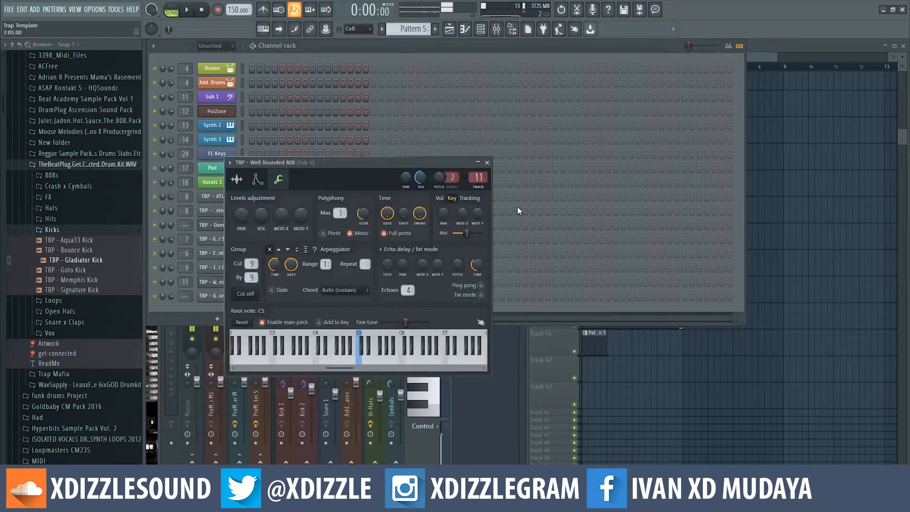
drag(360, 161, 598, 158)
click(473, 166)
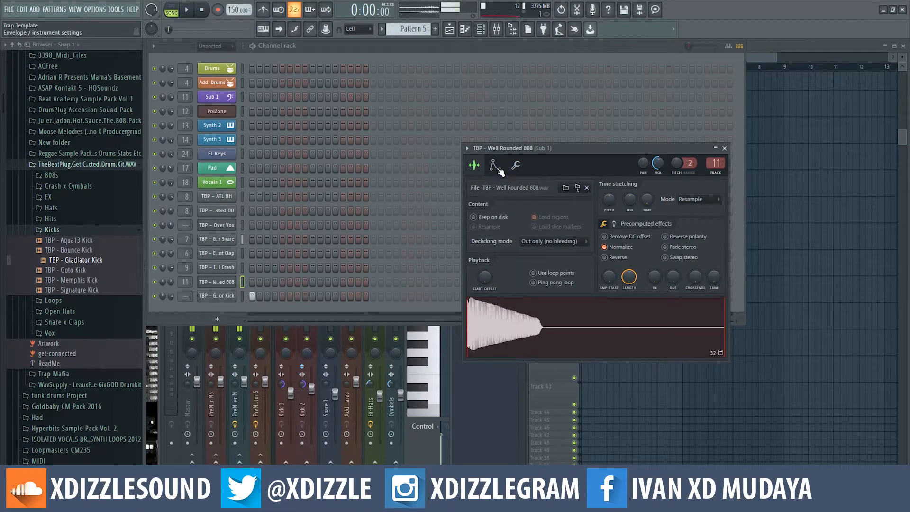
click(494, 164)
key(space)
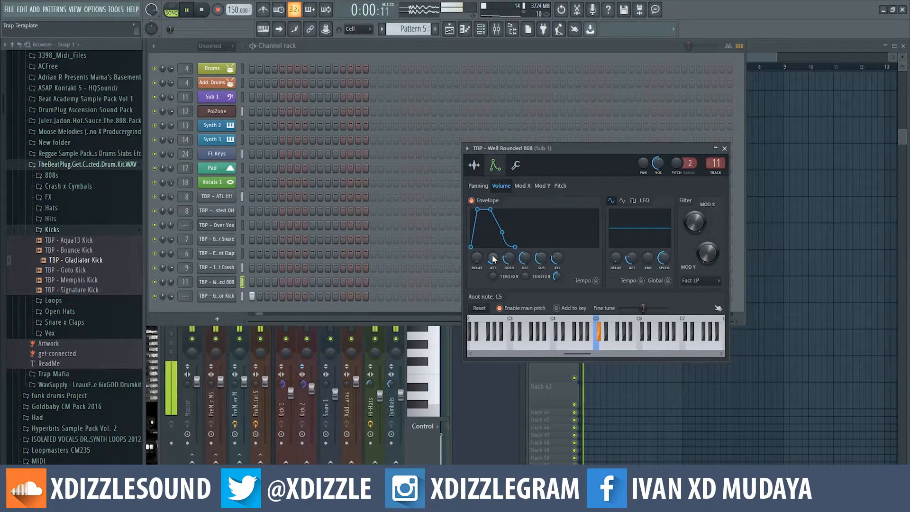
Step: Add Gladiator Kick hits on steps 19, 20, 21 and 33 of Pattern 5
click(387, 305)
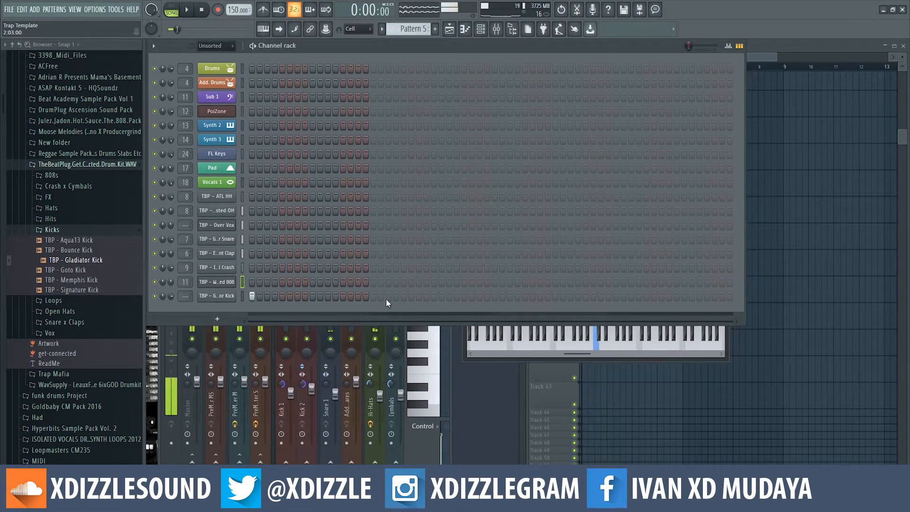
click(388, 296)
click(396, 296)
click(403, 296)
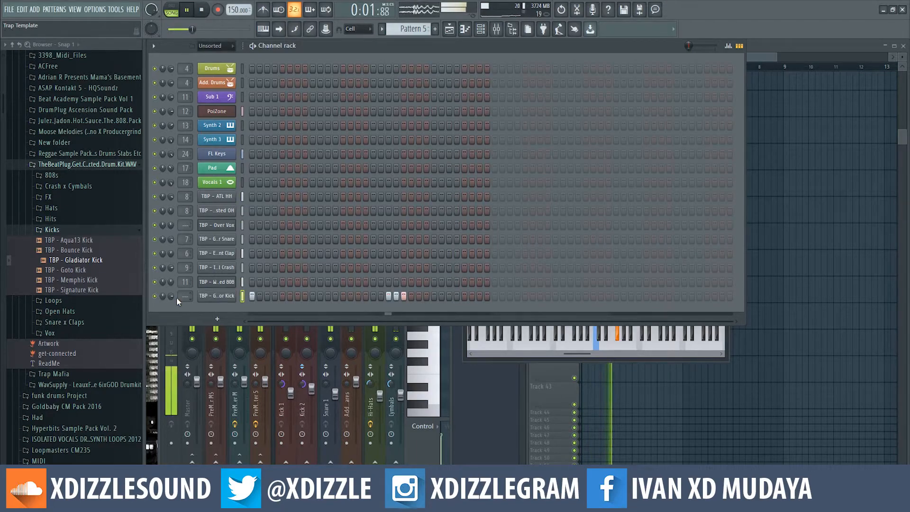
click(494, 295)
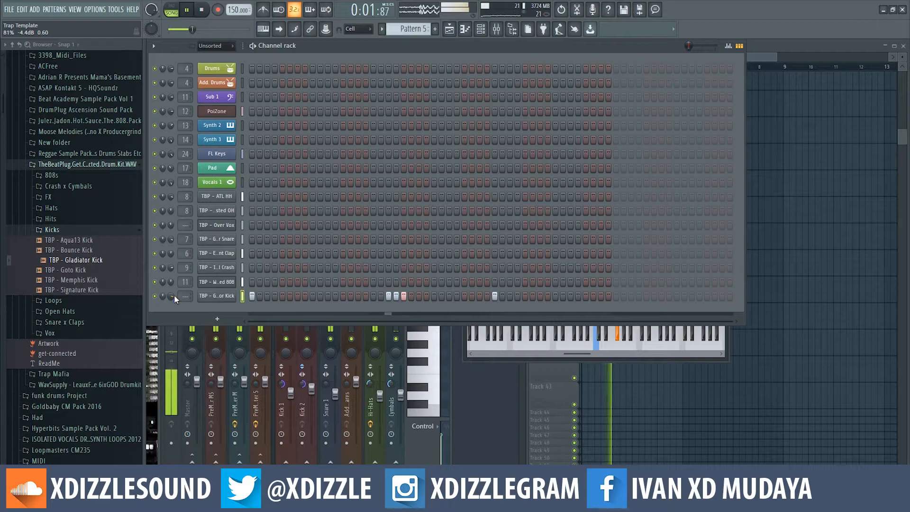
Step: Route the Gladiator Kick to mixer track 5 (Kick 2) and add hits on steps 43, 49 and 63
scroll(181, 294, up, 4)
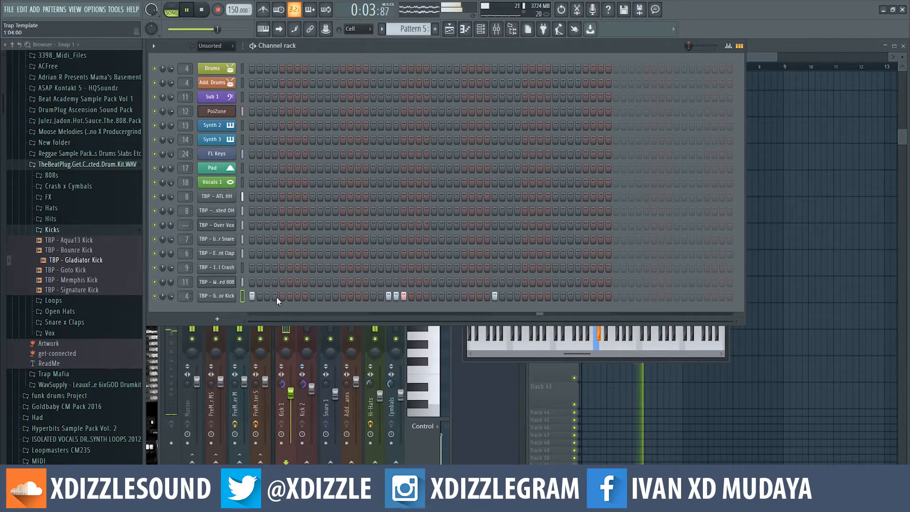
scroll(187, 295, up, 1)
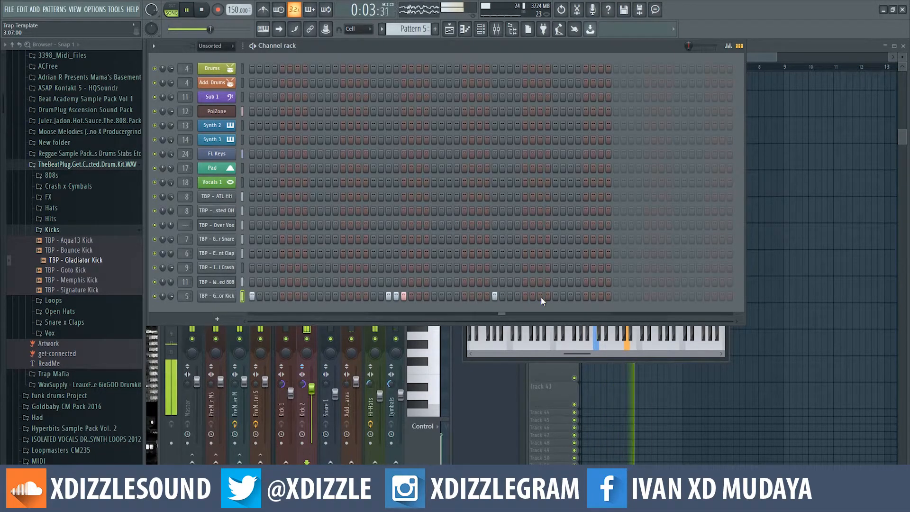
click(570, 296)
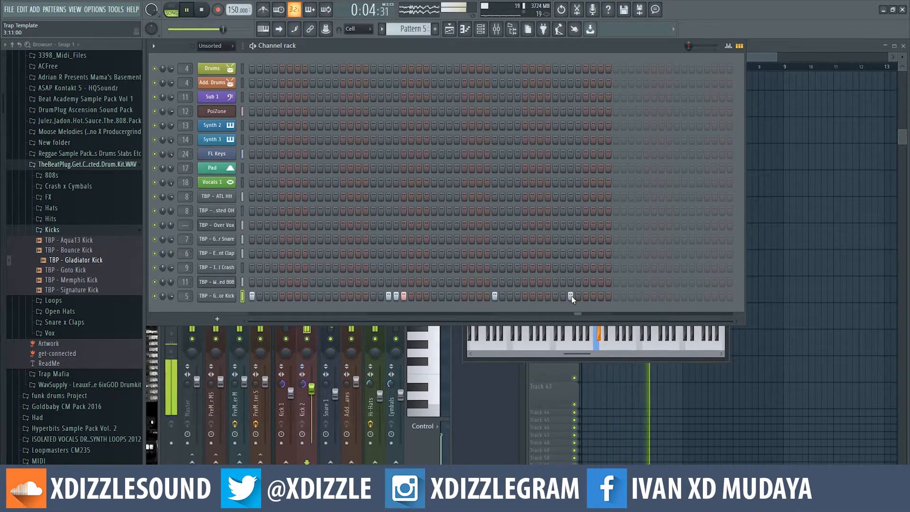
click(615, 296)
click(722, 296)
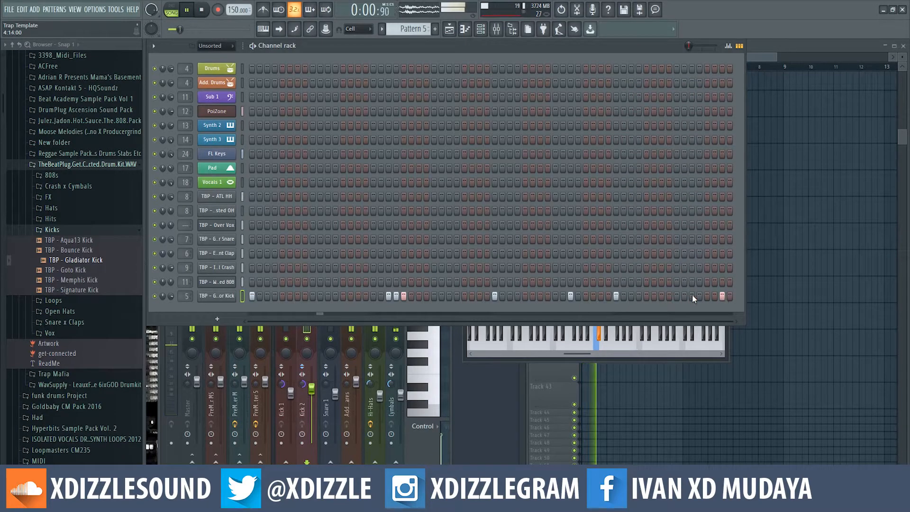
Step: Mute the Well Rounded 808 and move the Gladiator Kick hit from step 49 to step 48
click(156, 281)
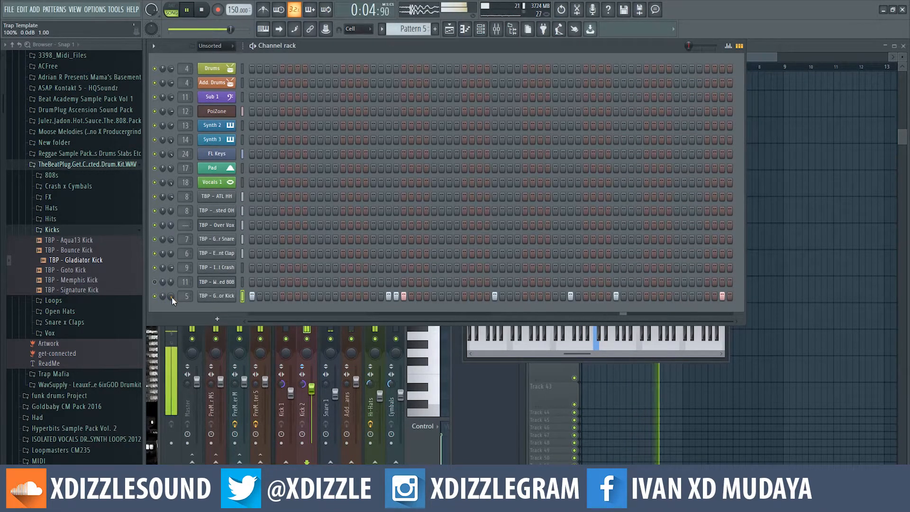
click(614, 296)
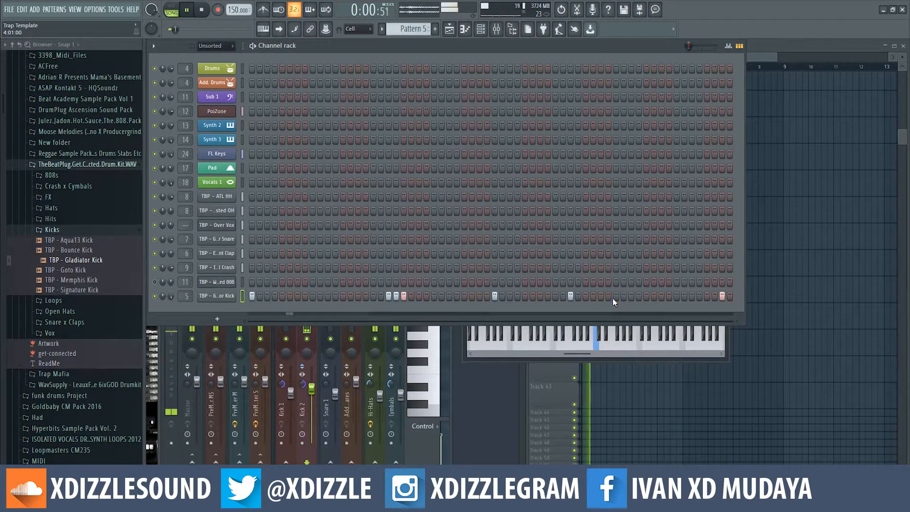
click(608, 297)
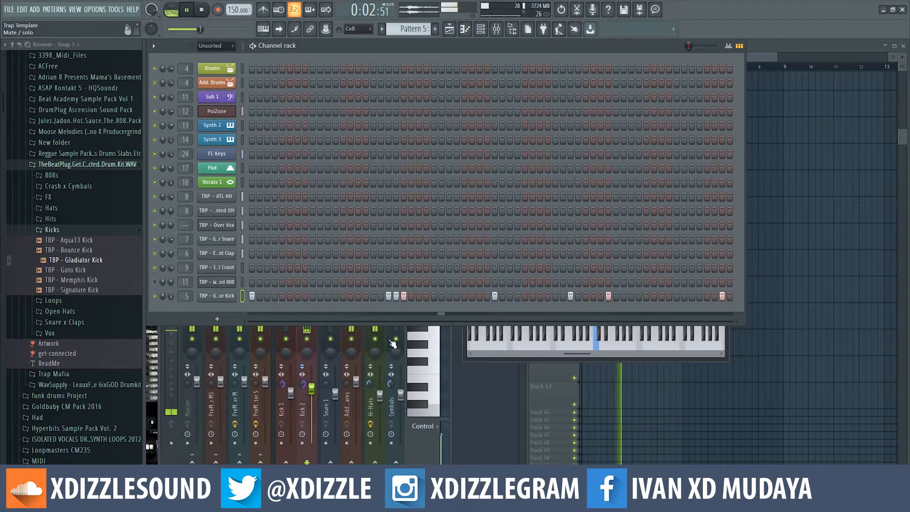
Step: Raise the Kick 2 mixer track's volume to the same fader level as the Master
click(320, 403)
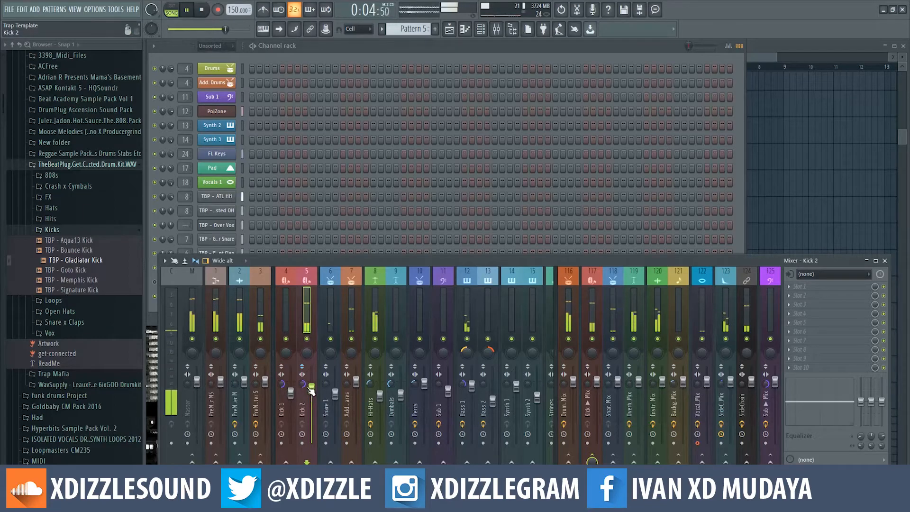
right_click(307, 352)
click(496, 331)
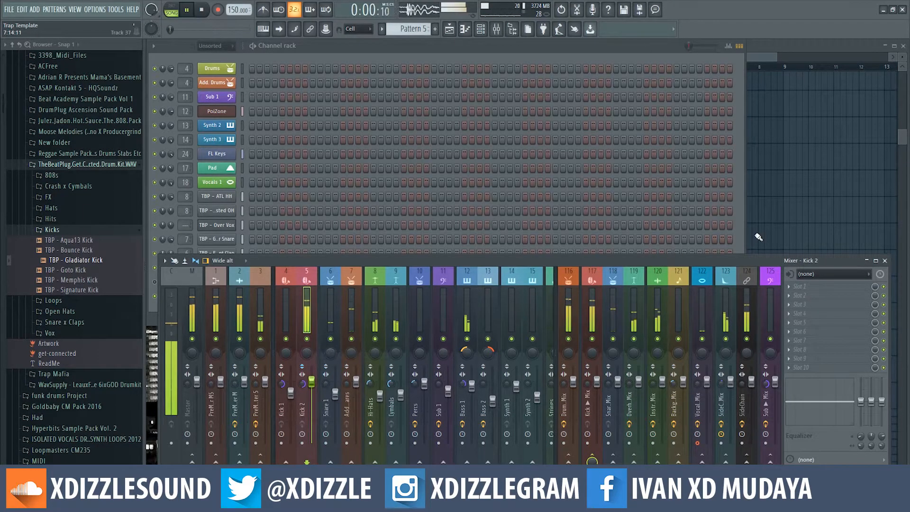
Step: Adjust the Gladiator Kick hits around the third bar so they fall on steps 43 and 47
click(740, 240)
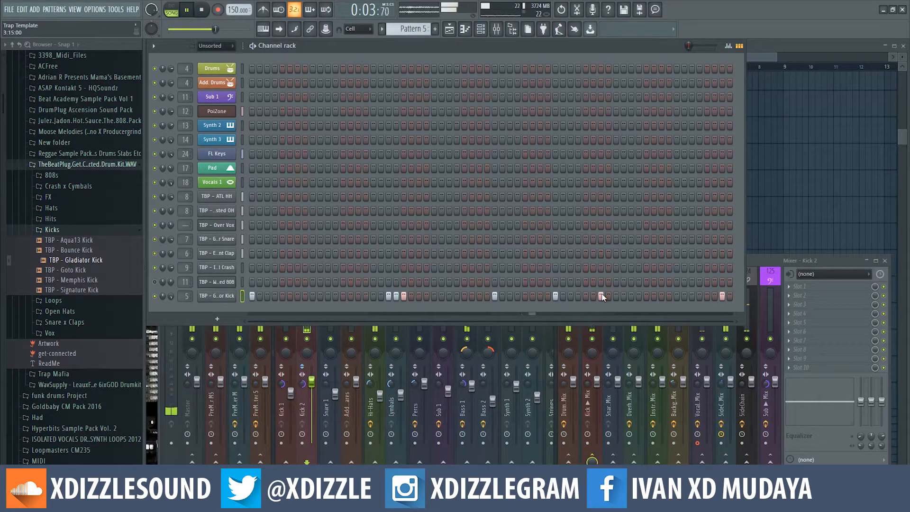
click(555, 295)
click(570, 295)
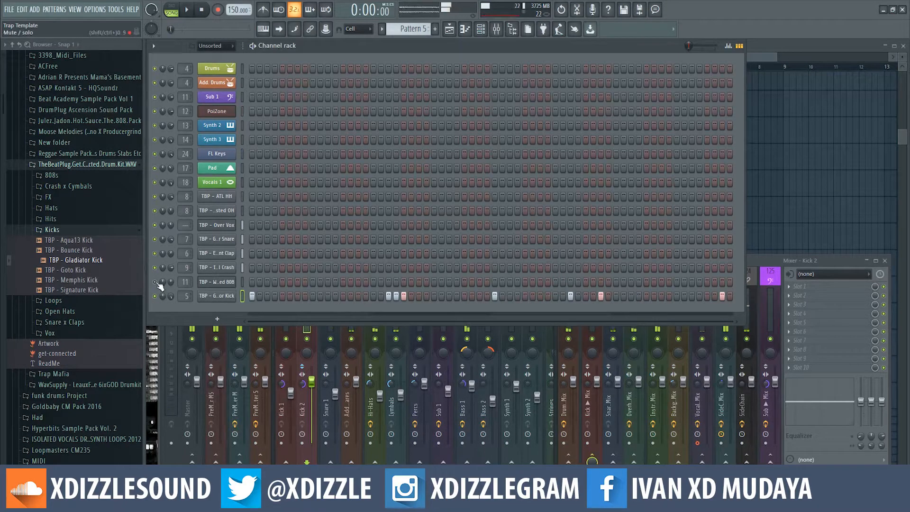
Step: Unmute the Well Rounded 808, play the arrangement, and add Gladiator Kick hits on steps 37 and 53
click(154, 281)
key(space)
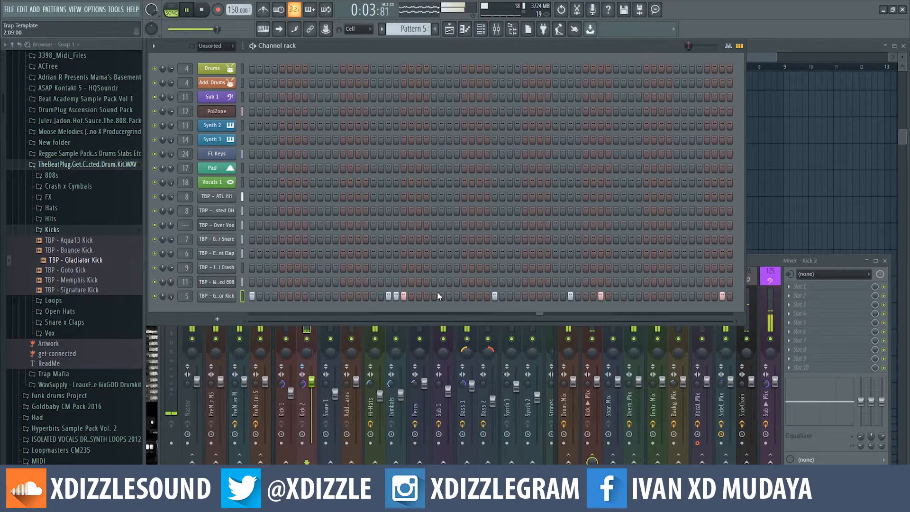
click(638, 296)
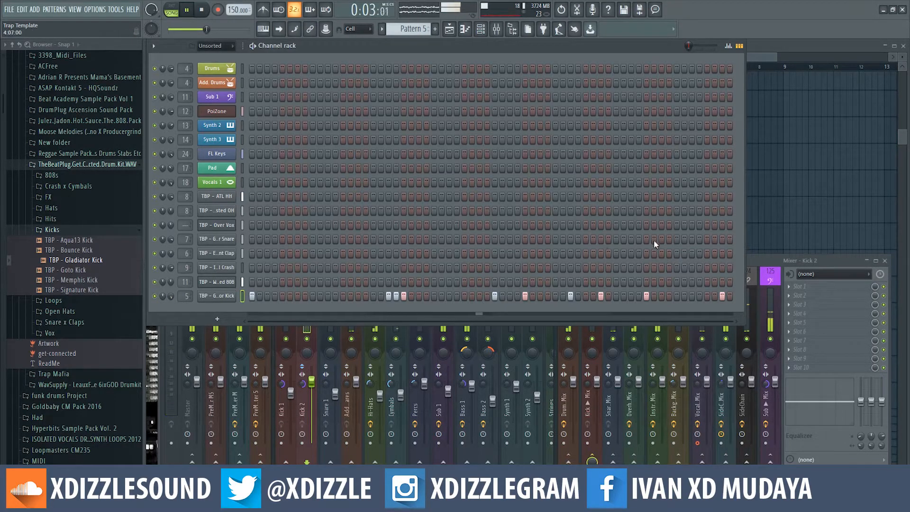
Step: Insert Head Crusher in effect slot 5 of the Kick 2 mixer track, raise its drive, and play the beat with it
click(763, 257)
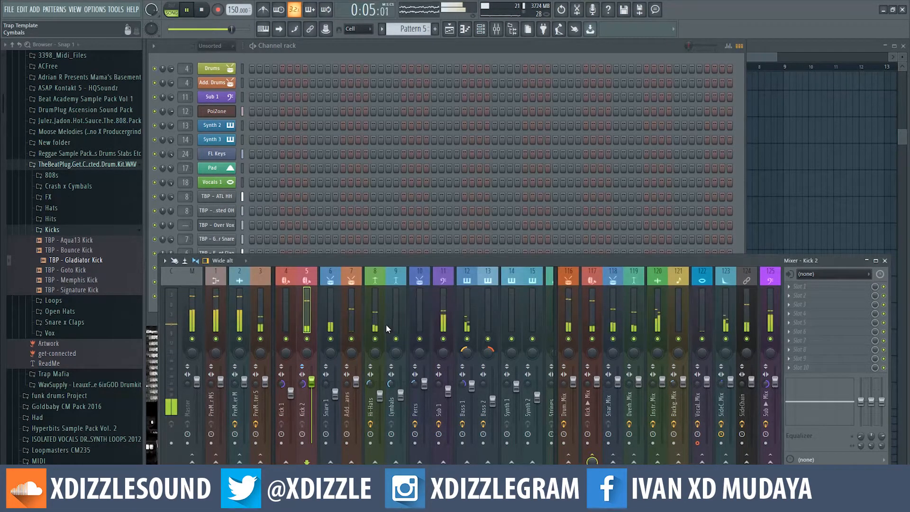
key(space)
click(800, 323)
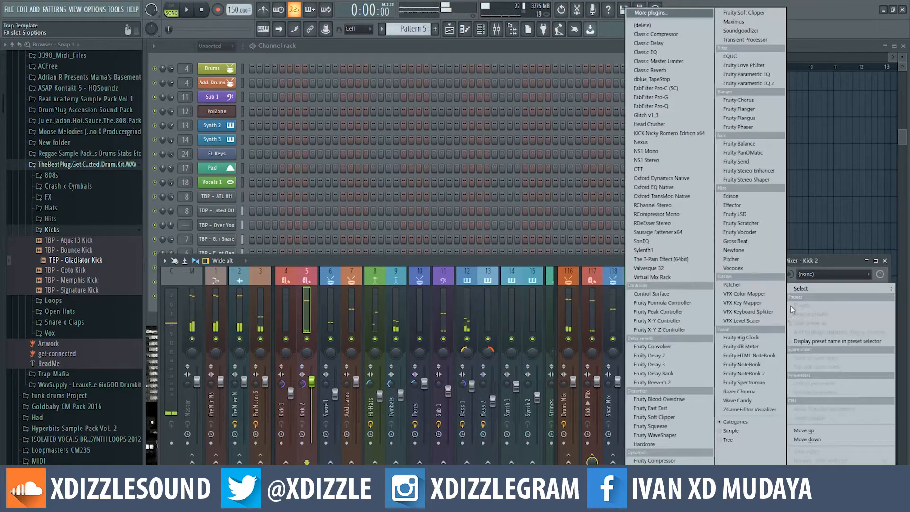
click(666, 122)
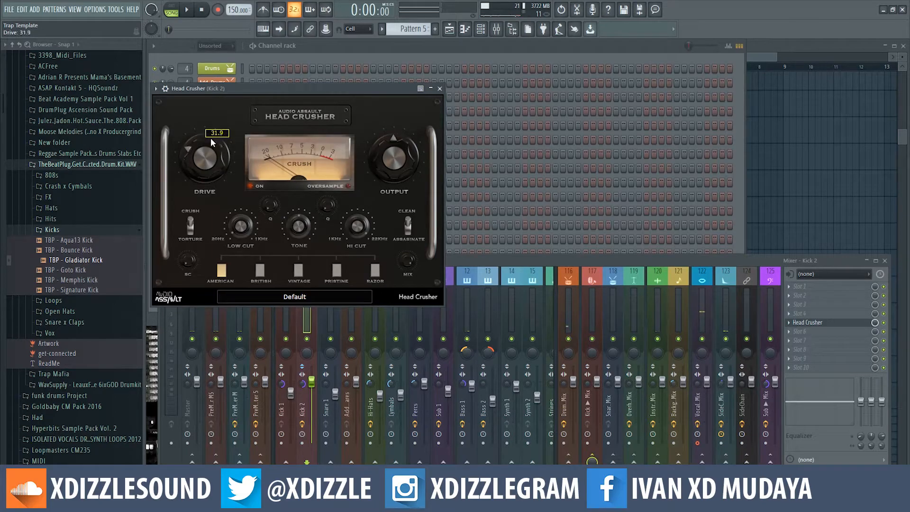
key(space)
drag(259, 89, 519, 53)
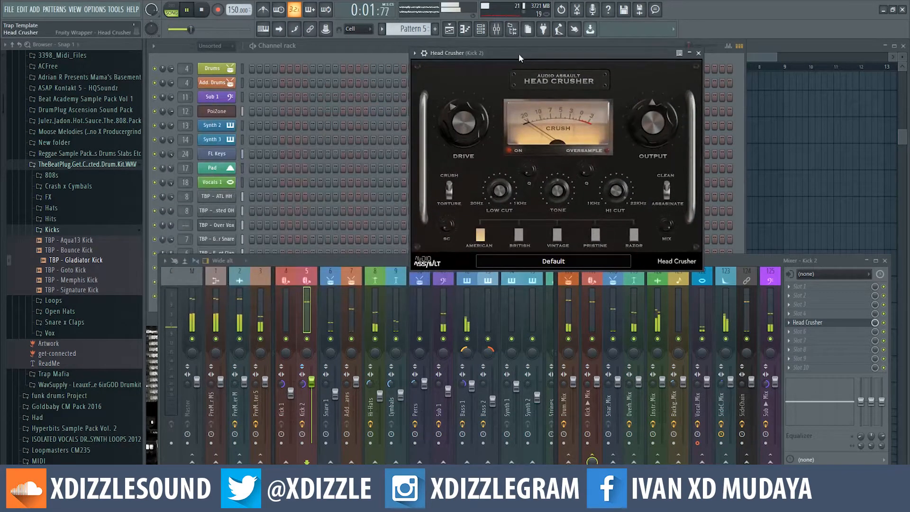
key(space)
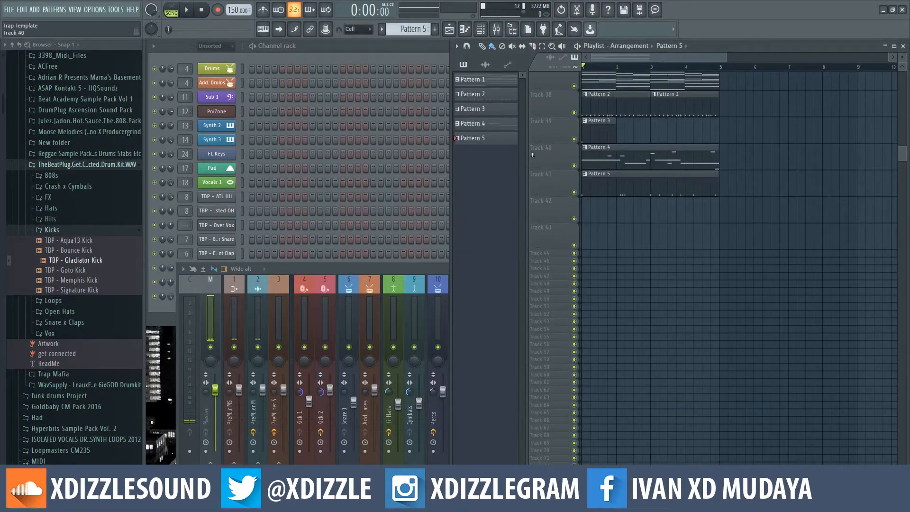
Step: Play the arrangement to hear the crushed kick while reviewing the pattern clips and the kick hits of Pattern 5
key(space)
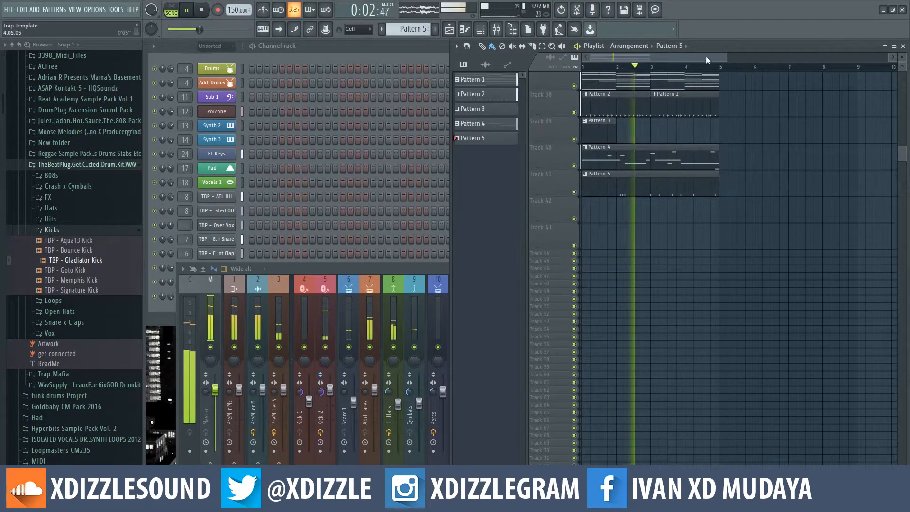
scroll(632, 55, up, 2)
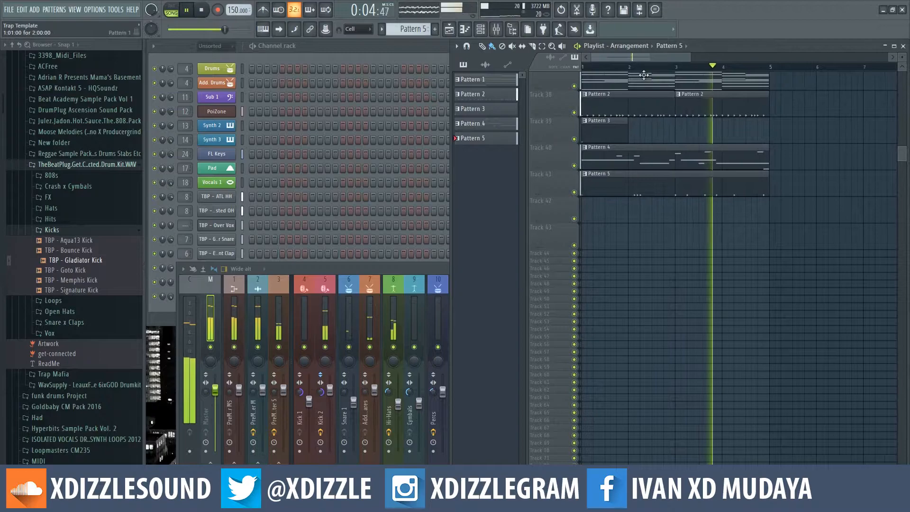
drag(901, 57, 902, 51)
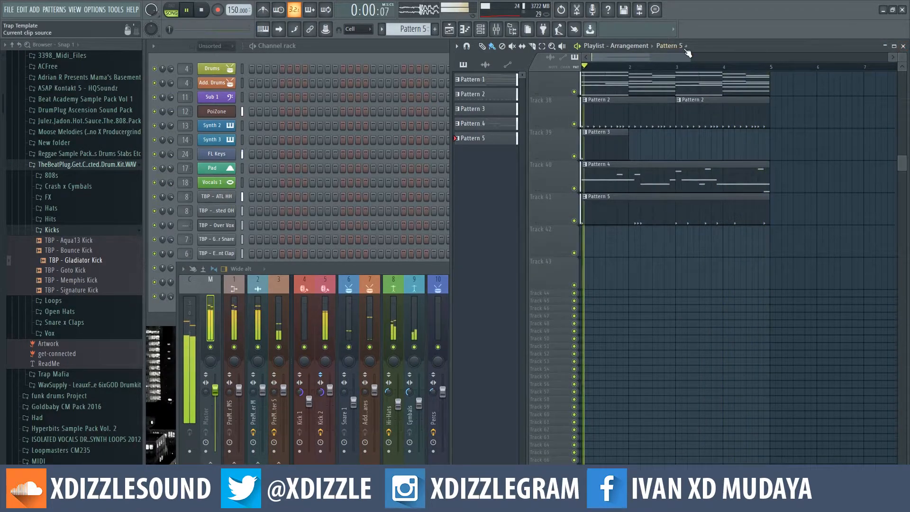
scroll(622, 58, down, 1)
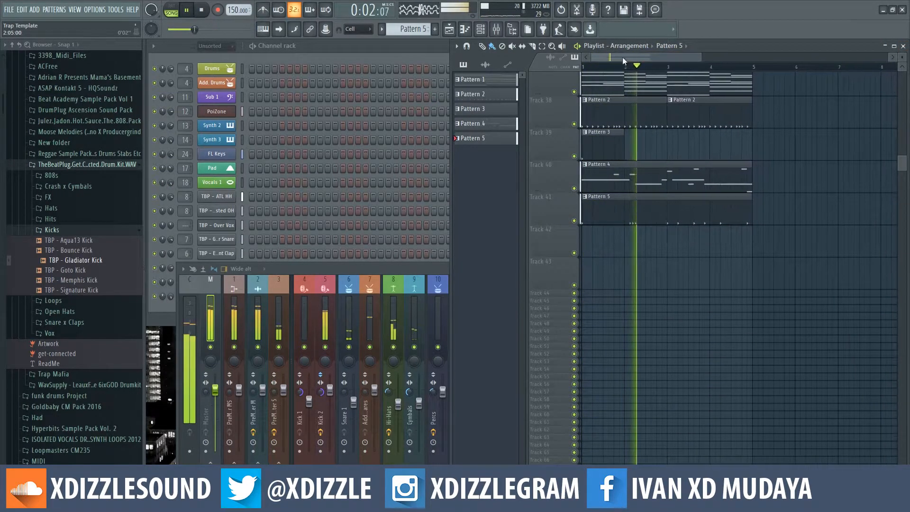
scroll(599, 56, up, 3)
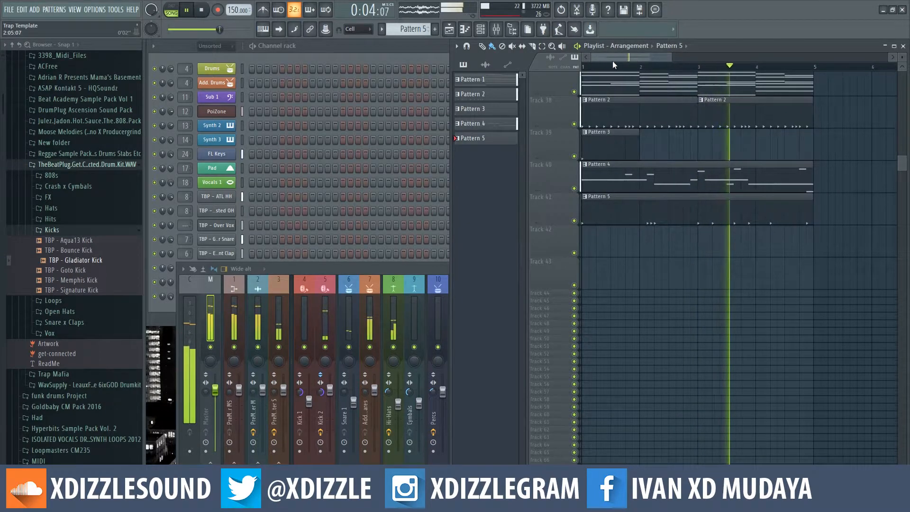
scroll(627, 58, down, 3)
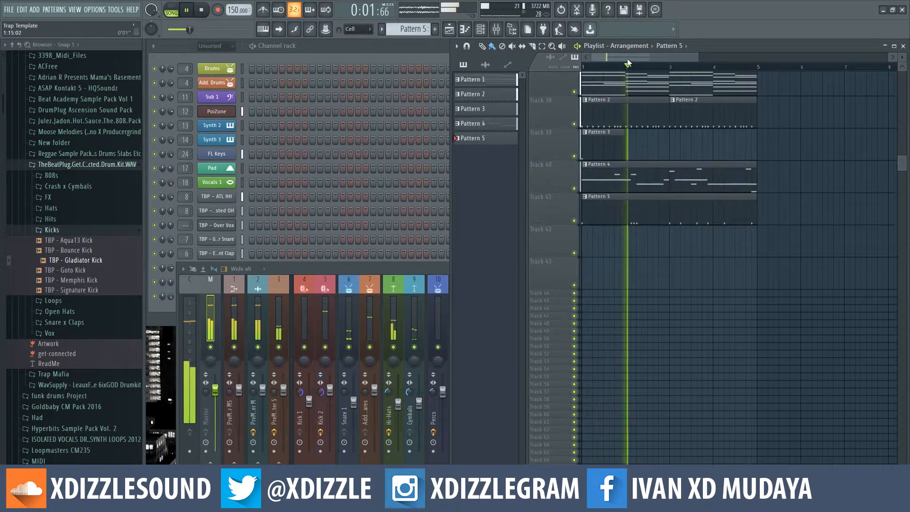
click(392, 50)
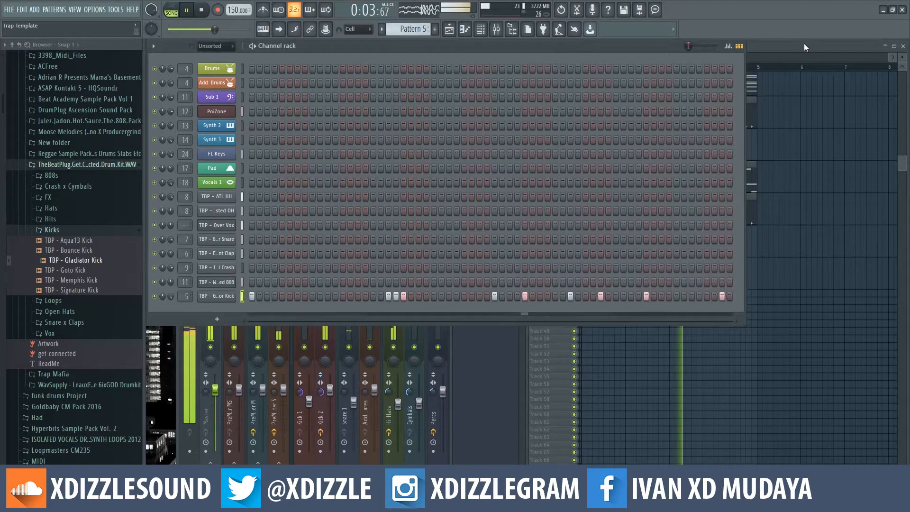
click(803, 46)
key(space)
Step: Open Pattern 1 from its playlist clip and add a GMS synth channel to the project
scroll(641, 58, up, 2)
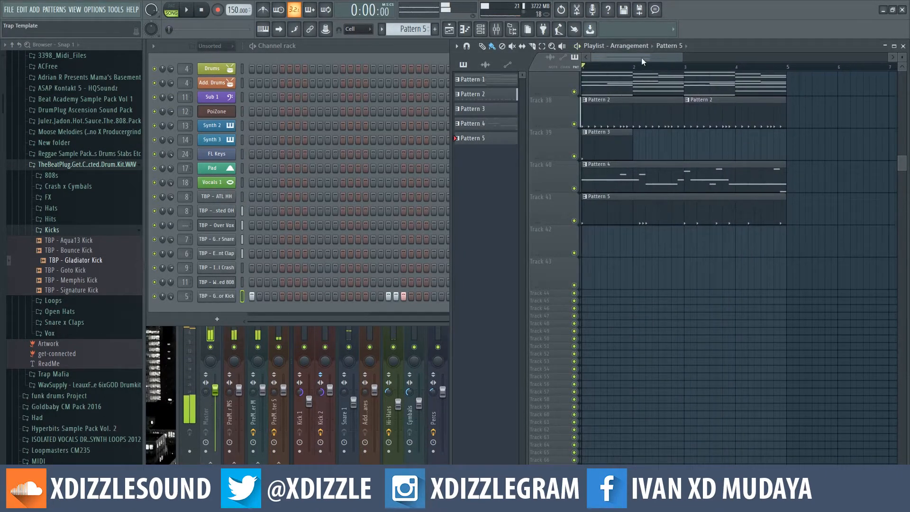
double_click(619, 82)
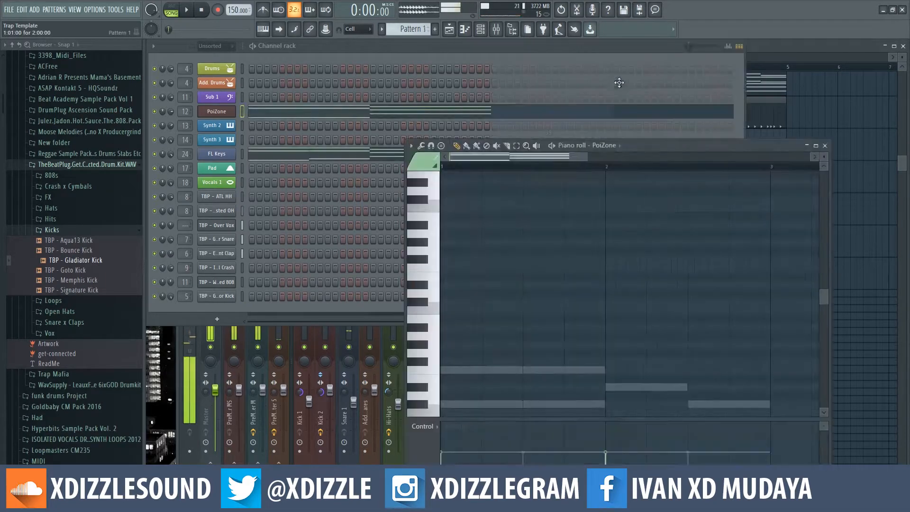
click(392, 49)
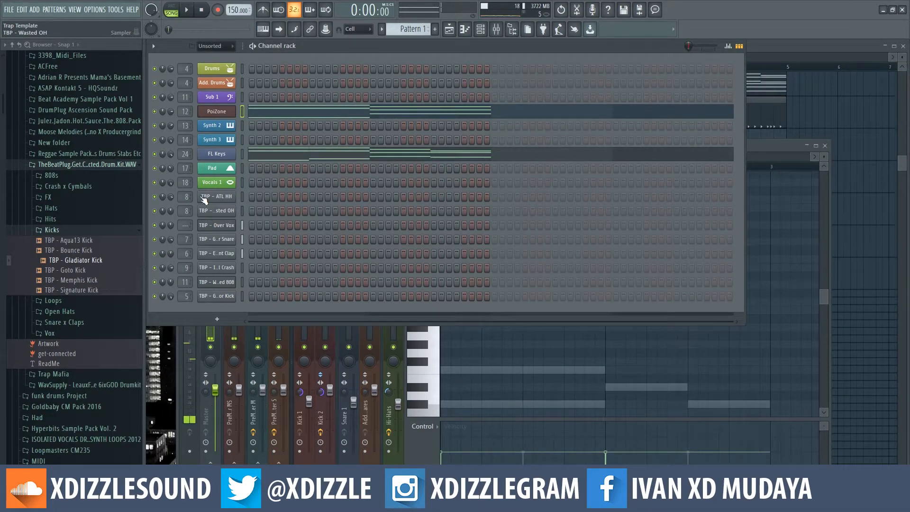
click(221, 320)
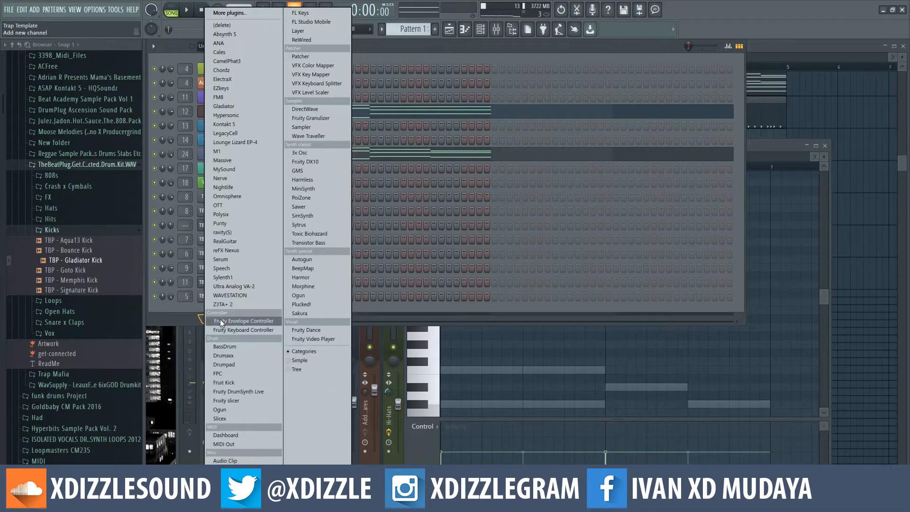
click(305, 174)
drag(448, 96, 620, 149)
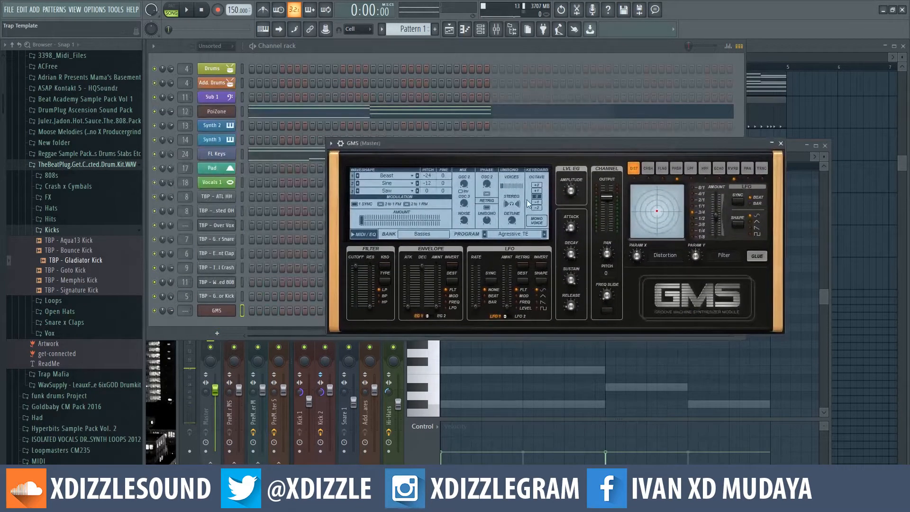
Step: Load the Chord Synth 1 MC preset from the Leads & Synths bank in GMS
click(516, 234)
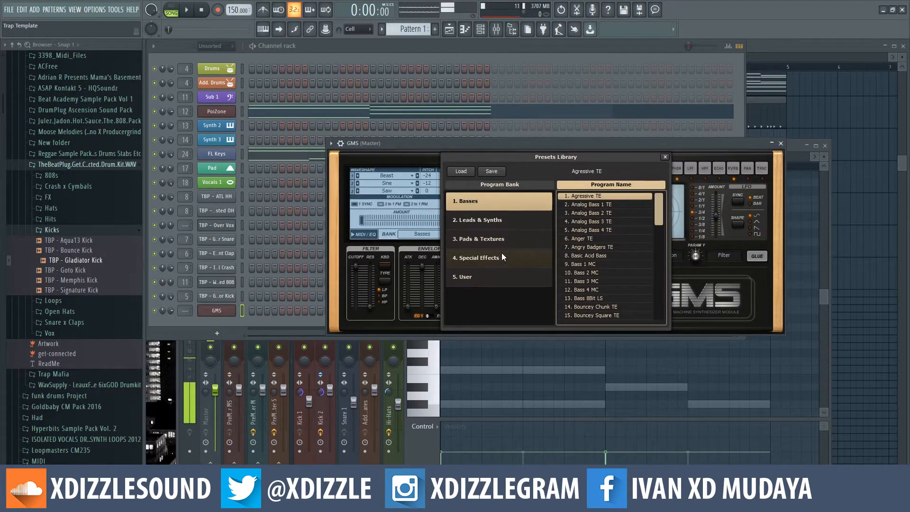
click(497, 219)
click(594, 256)
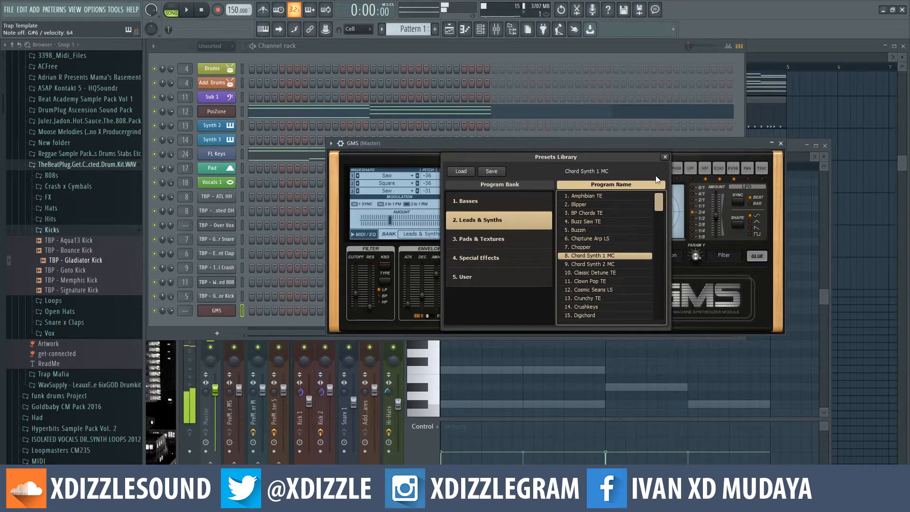
click(665, 157)
Step: In Pattern 1's GMS piano roll, place one-step notes F4, F#4 and G#4 on steps 3, 5 and 6 of bar 1, auditioning with the beat
click(275, 260)
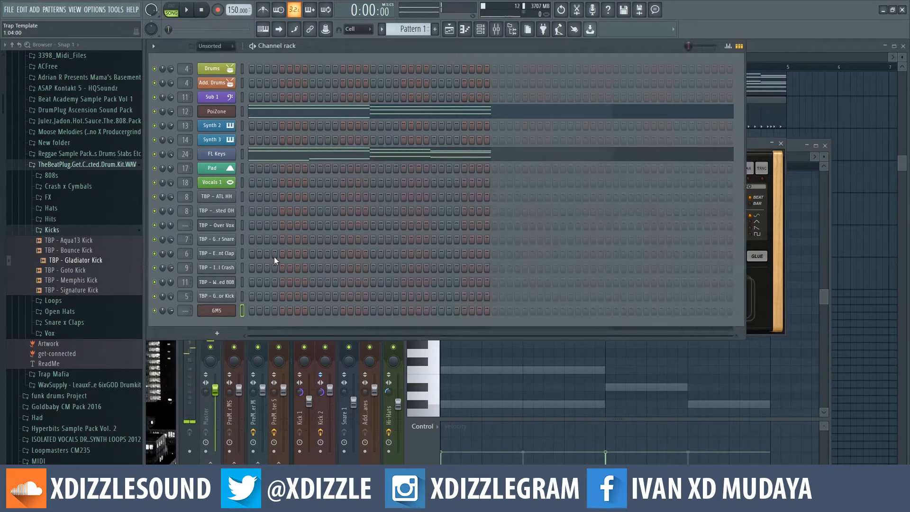
right_click(227, 310)
click(261, 311)
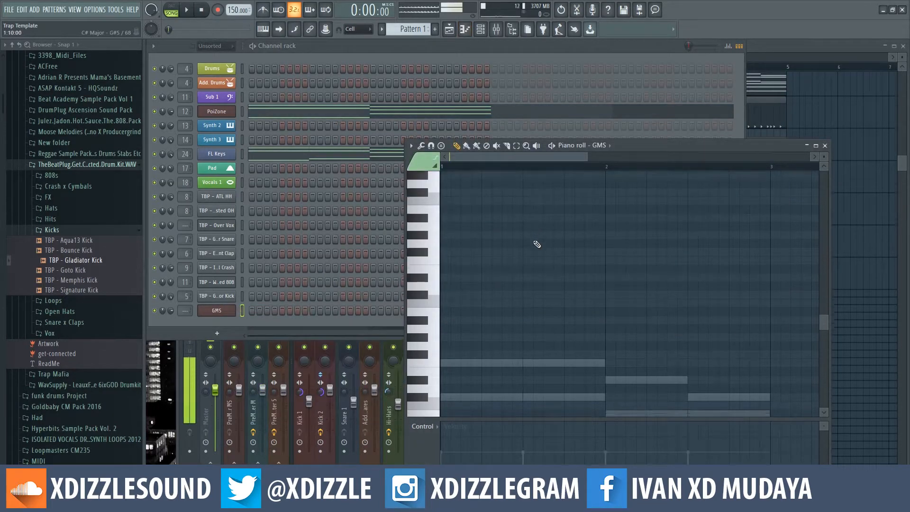
scroll(443, 276, down, 1)
click(447, 218)
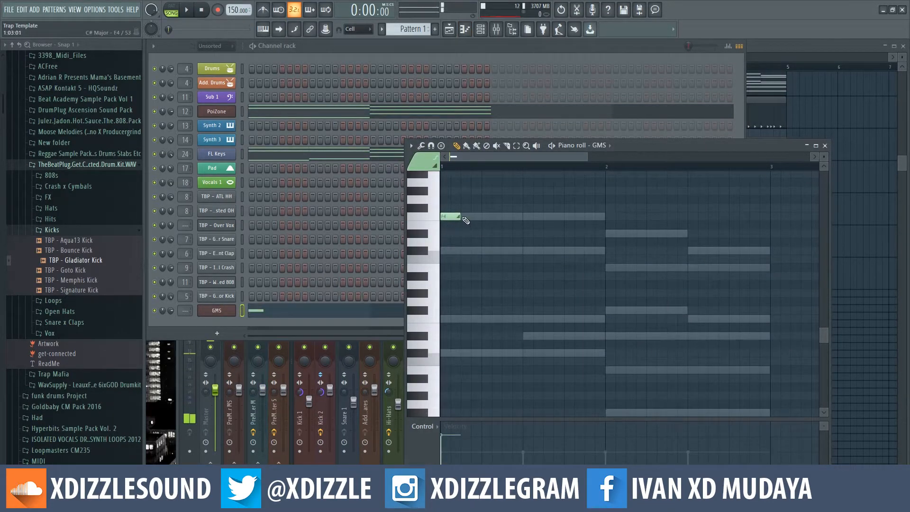
right_click(458, 216)
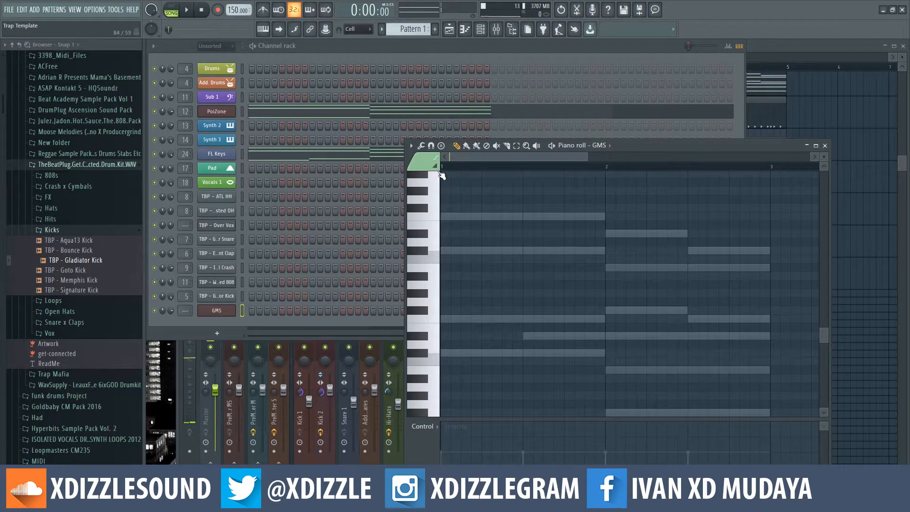
click(443, 216)
key(space)
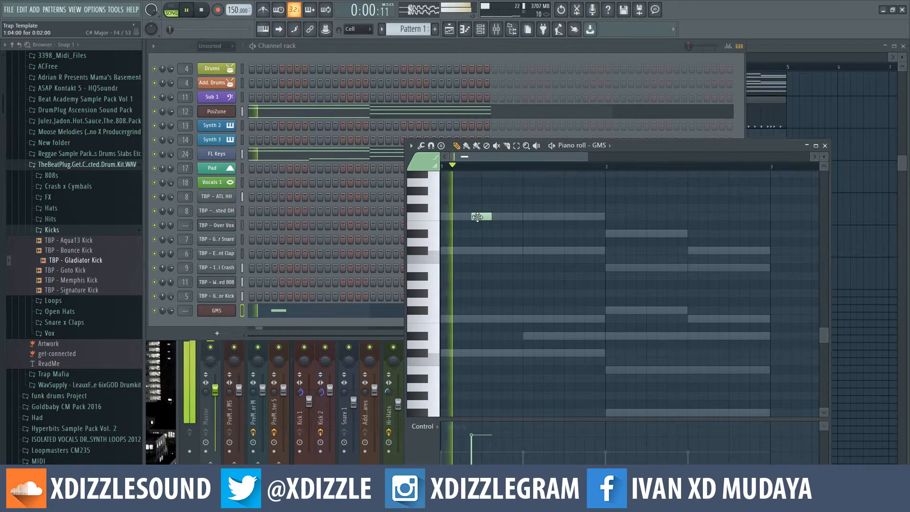
mouse_move(477, 214)
mouse_down()
mouse_move(466, 216)
mouse_move(485, 207)
mouse_up()
click(485, 198)
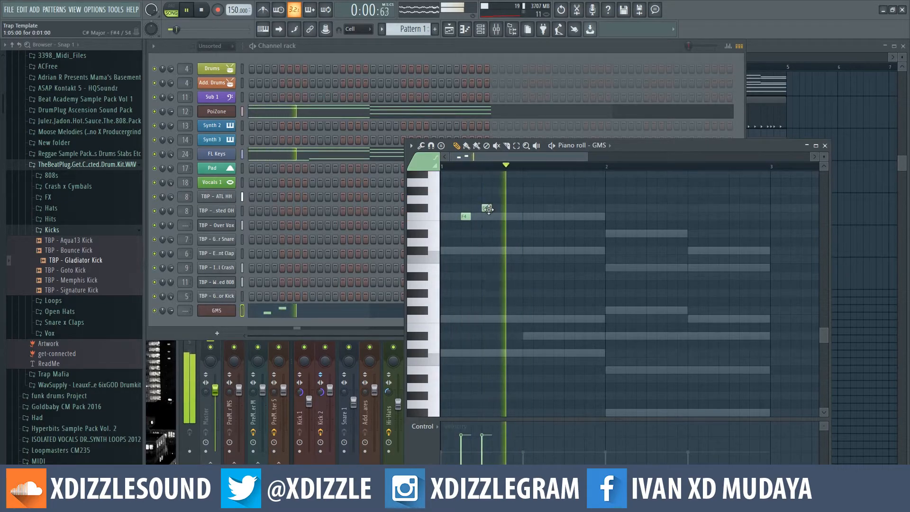
click(497, 190)
key(space)
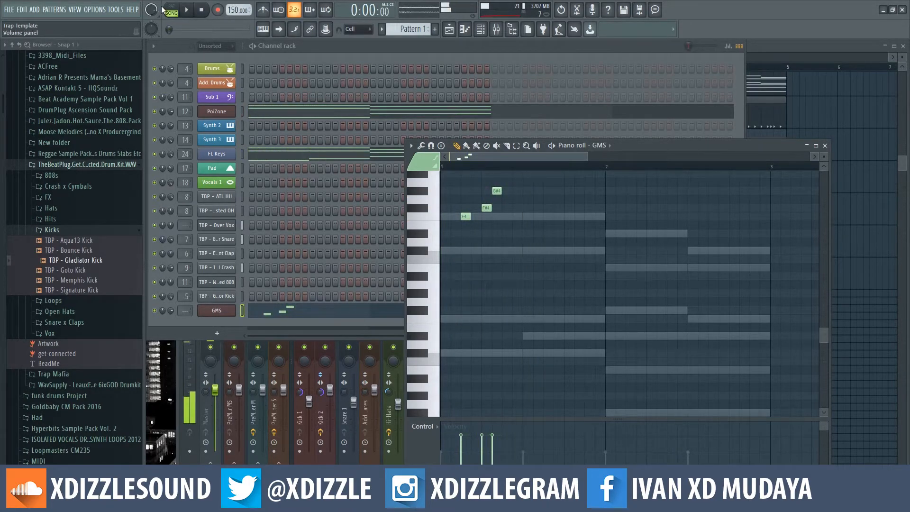
Step: Try moving the melody's step 5 note down to C#4 and its step 6 note up to A4 while auditioning the pattern
key(space)
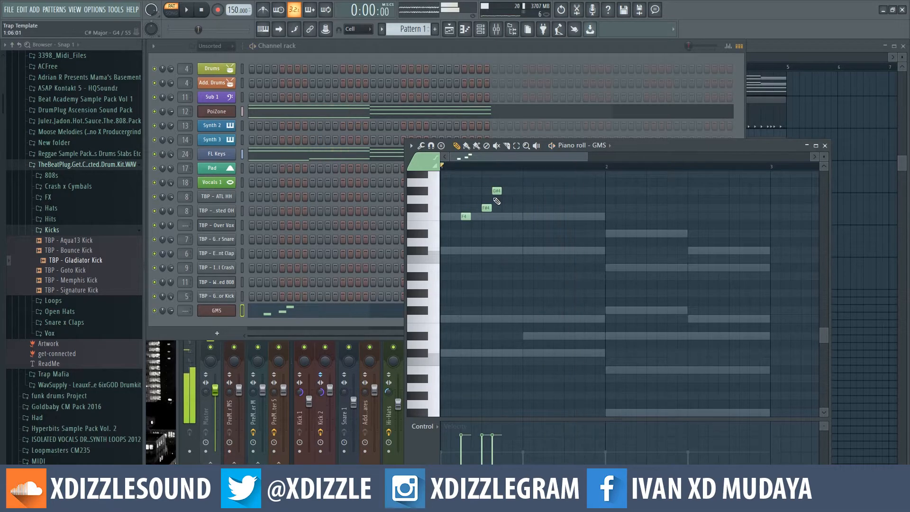
drag(498, 187, 487, 199)
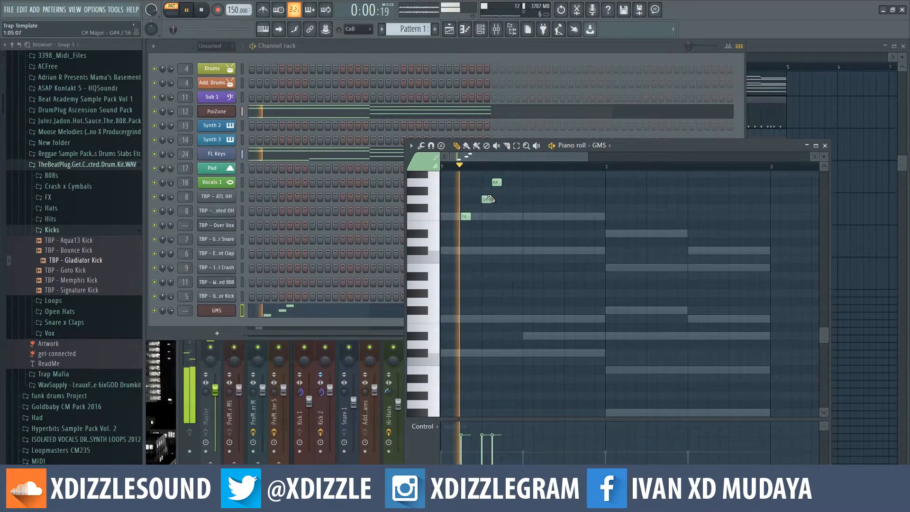
scroll(488, 223, up, 3)
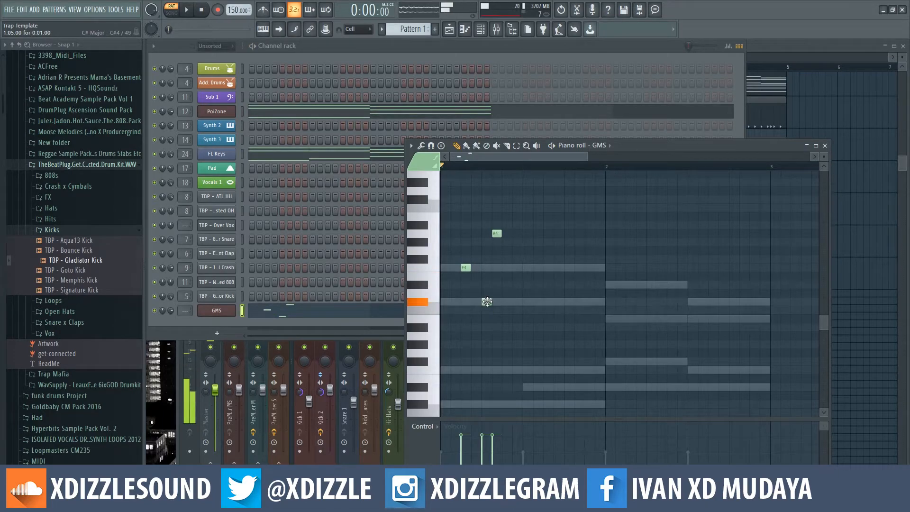
scroll(493, 256, down, 2)
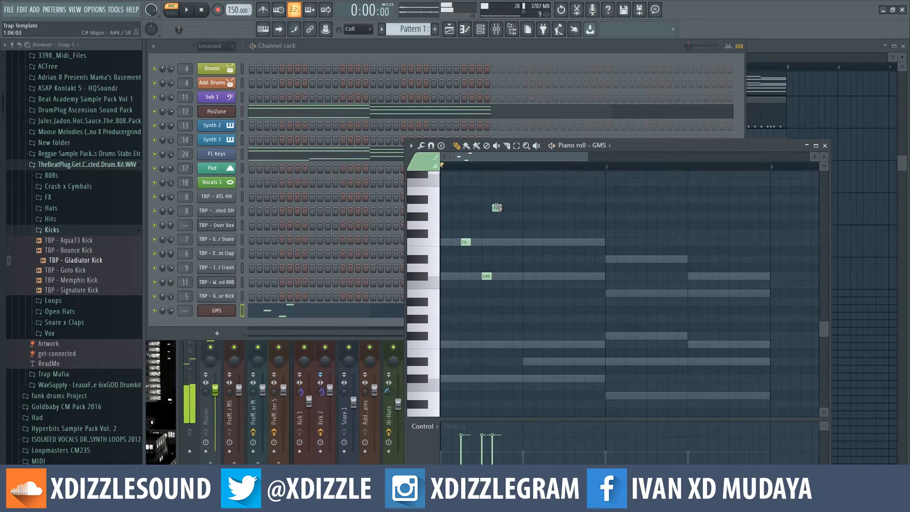
Step: Raise the GMS melody an octave and rework bar 1 into one-step notes F5 on steps 3 and 7, G#5 on steps 11 and 15
key(space)
scroll(502, 213, up, 4)
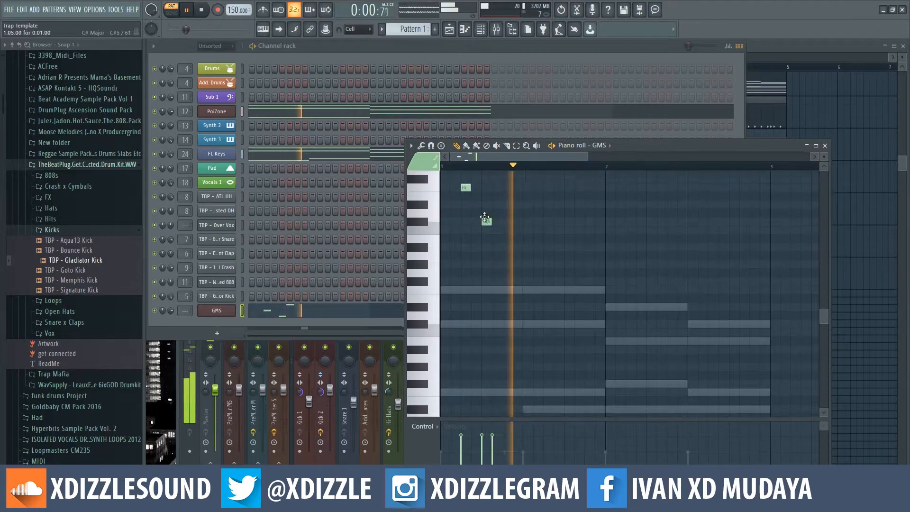
scroll(520, 234, up, 3)
drag(496, 233, 507, 269)
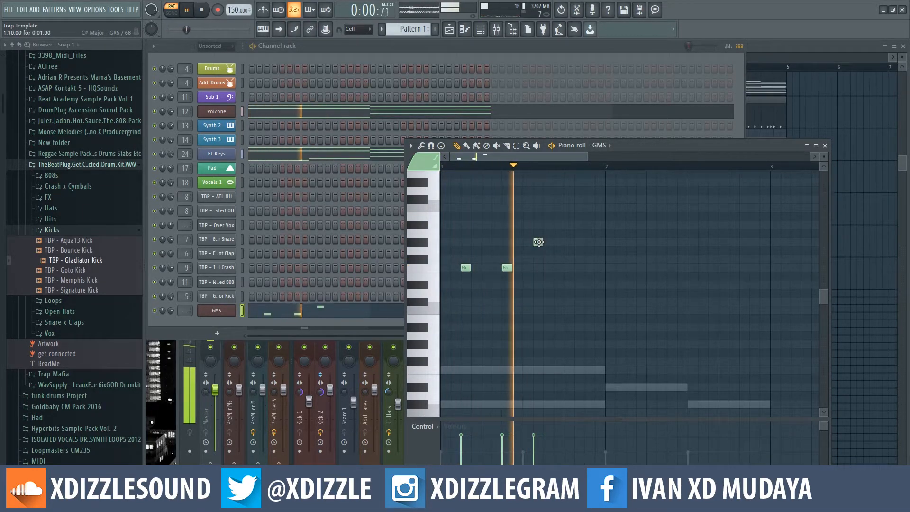
key(space)
key(space)
click(548, 242)
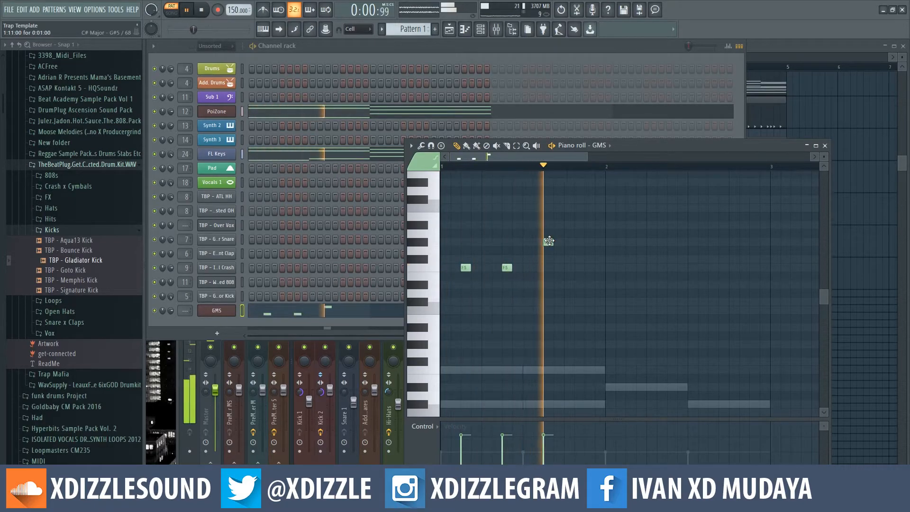
click(588, 242)
Step: Continue the GMS melody in bar 2 with one-step notes B4 on steps 3 and 7 and C#5 on steps 11 and 15
scroll(586, 199, down, 2)
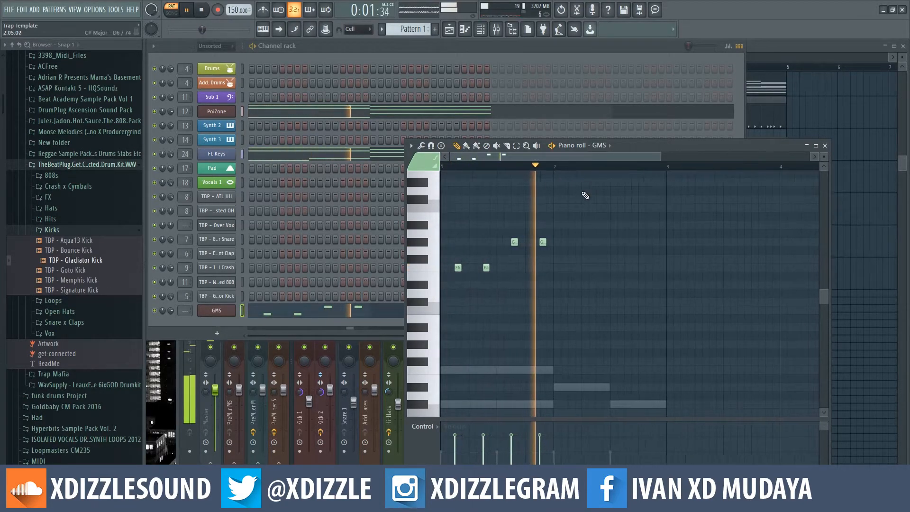
click(564, 318)
click(591, 318)
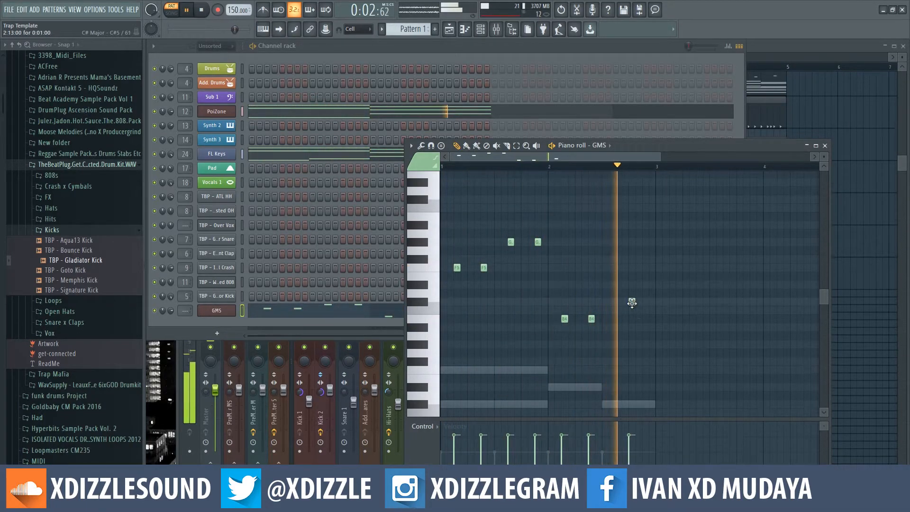
key(space)
click(622, 303)
key(space)
click(645, 301)
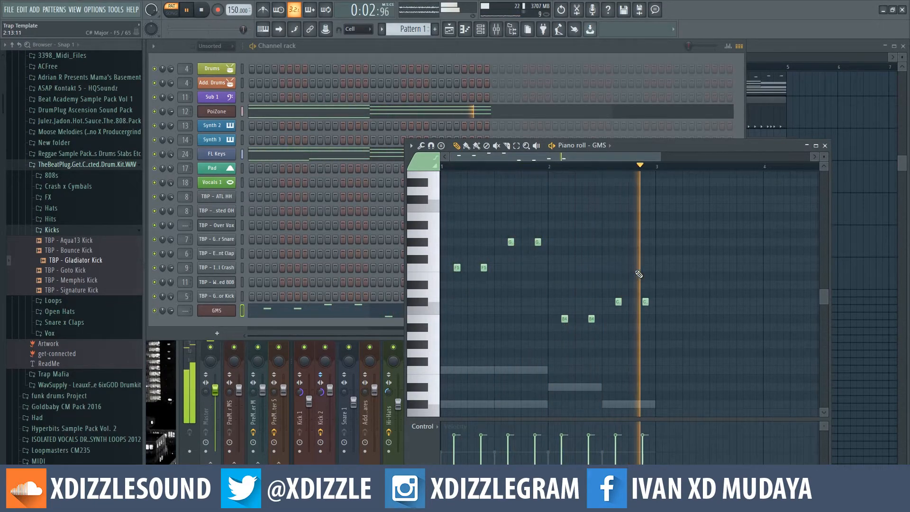
Step: Transpose the whole GMS melody up one octave and lower bar 2's first two notes to A#5
scroll(525, 161, down, 2)
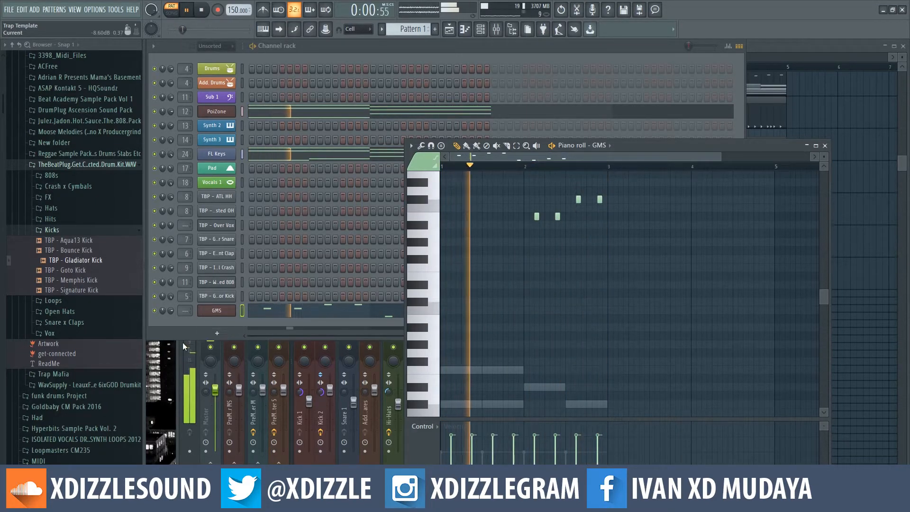
scroll(540, 259, down, 2)
scroll(539, 259, up, 2)
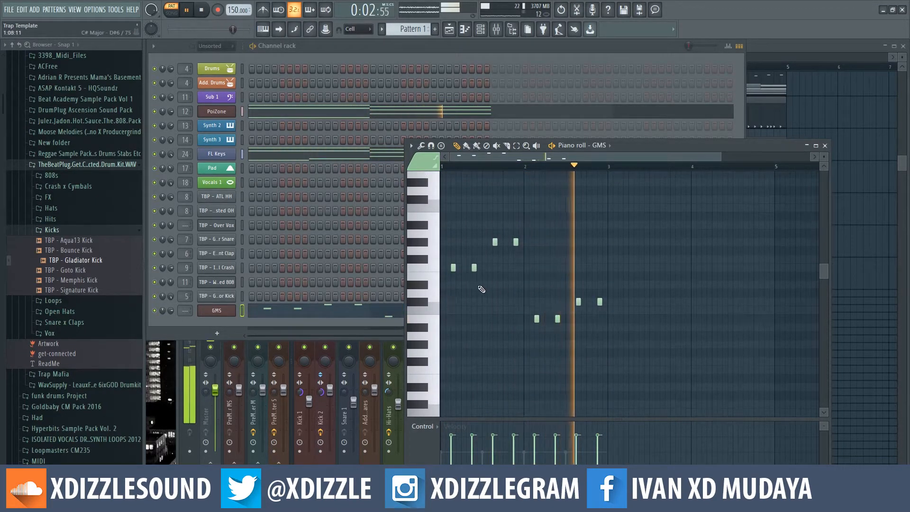
key(ctrl+a)
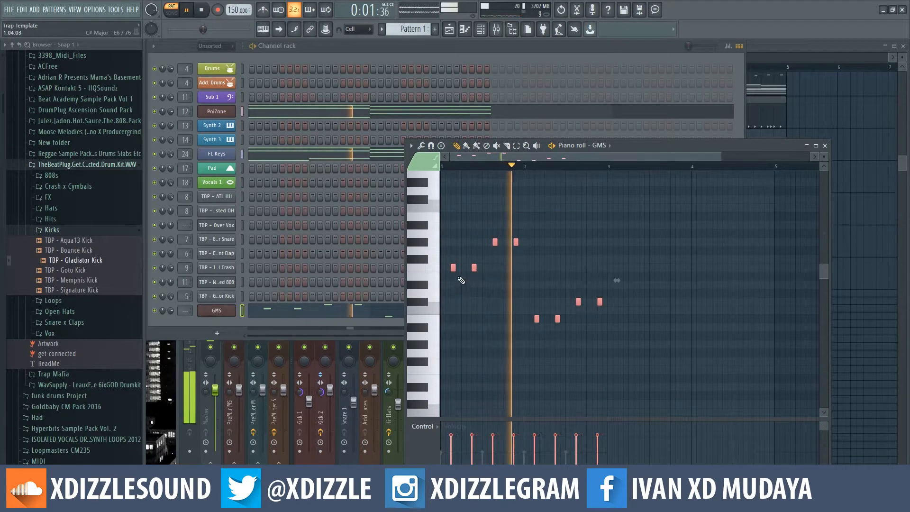
drag(579, 336, 536, 327)
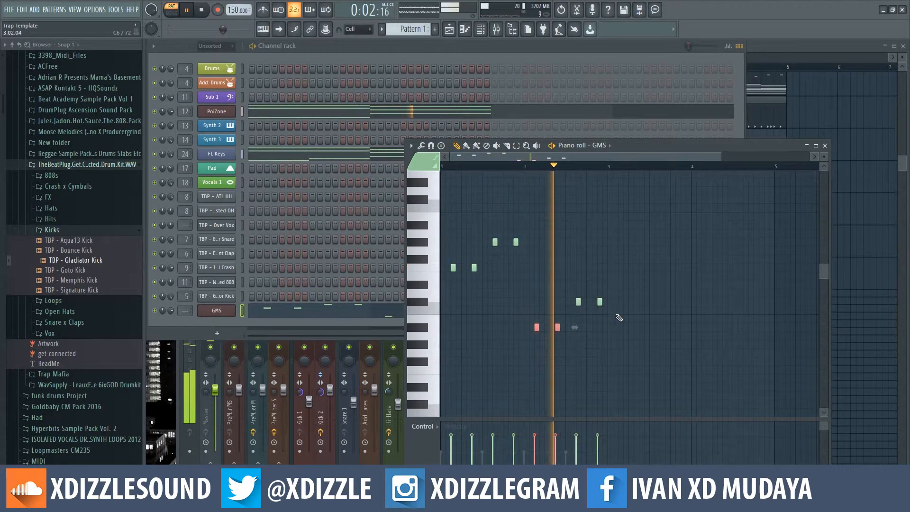
Step: Adjust the GMS channel's volume while trying bar 2's last two notes on C6 and returning them to C#6
drag(620, 322, 578, 311)
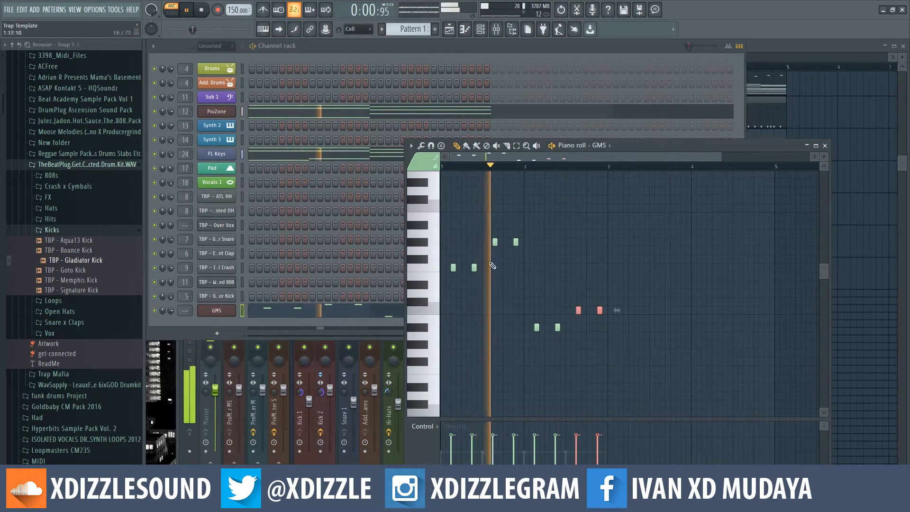
click(169, 311)
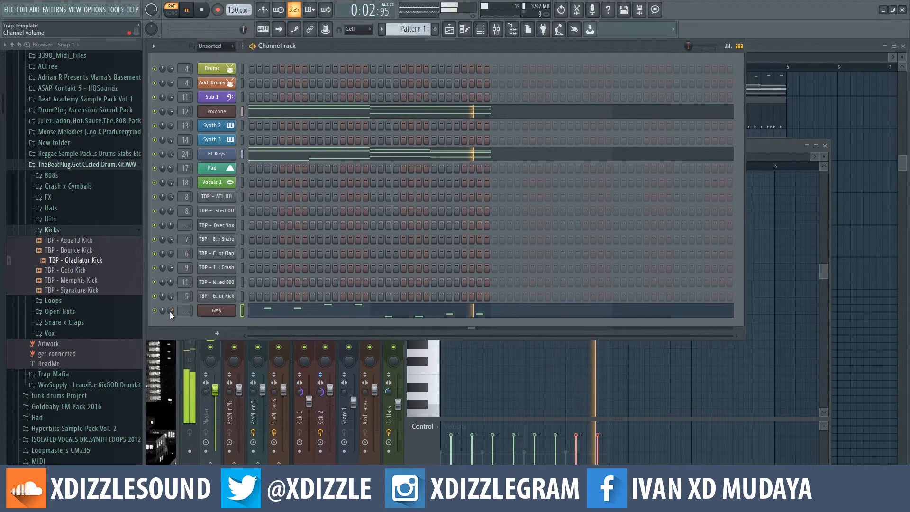
key(F7)
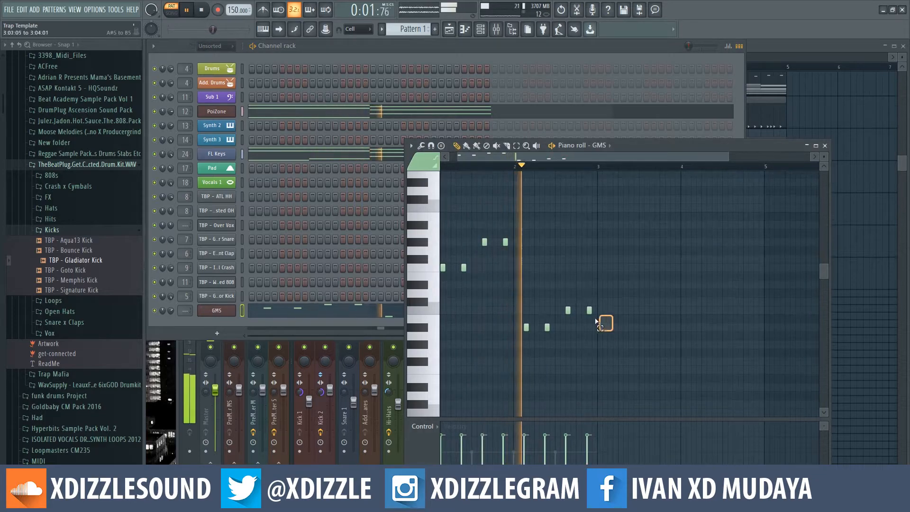
key(ctrl+z)
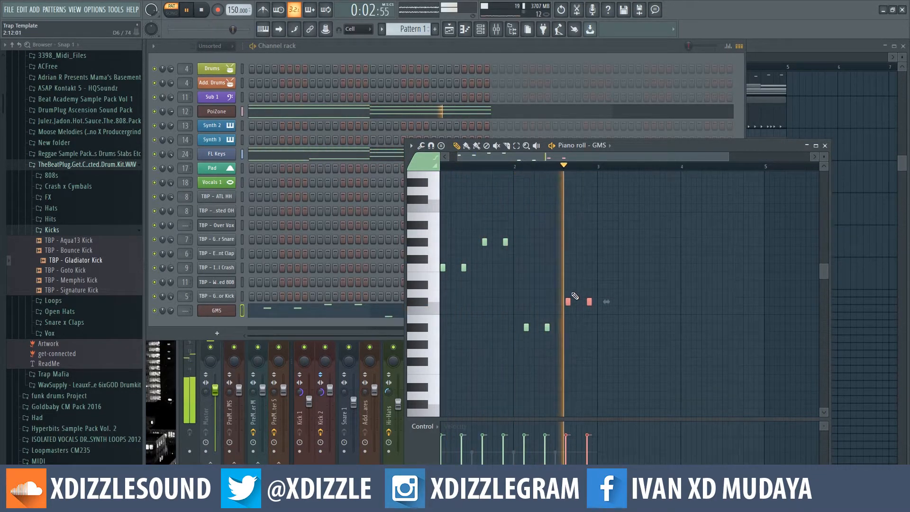
key(space)
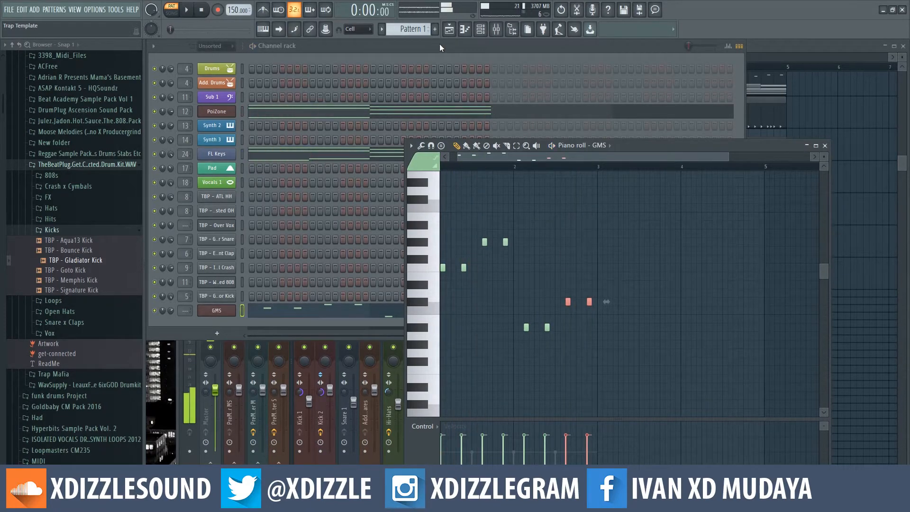
click(433, 89)
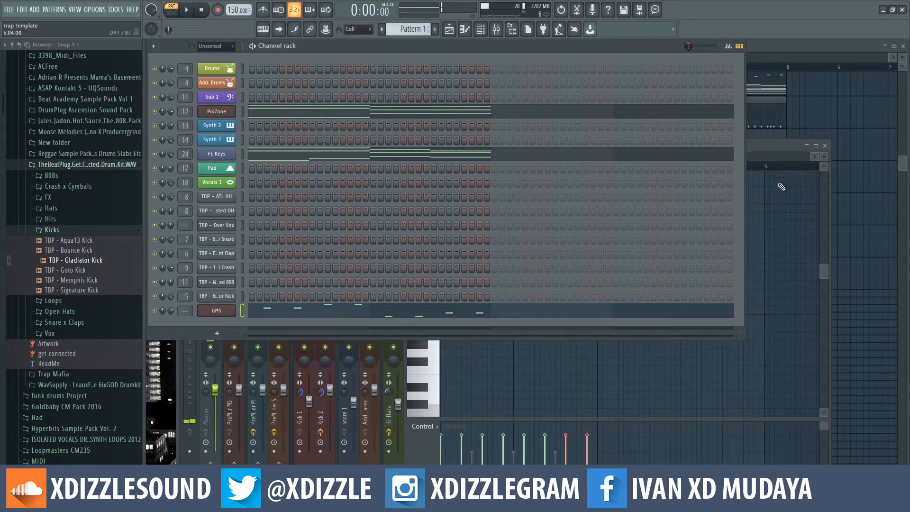
click(773, 150)
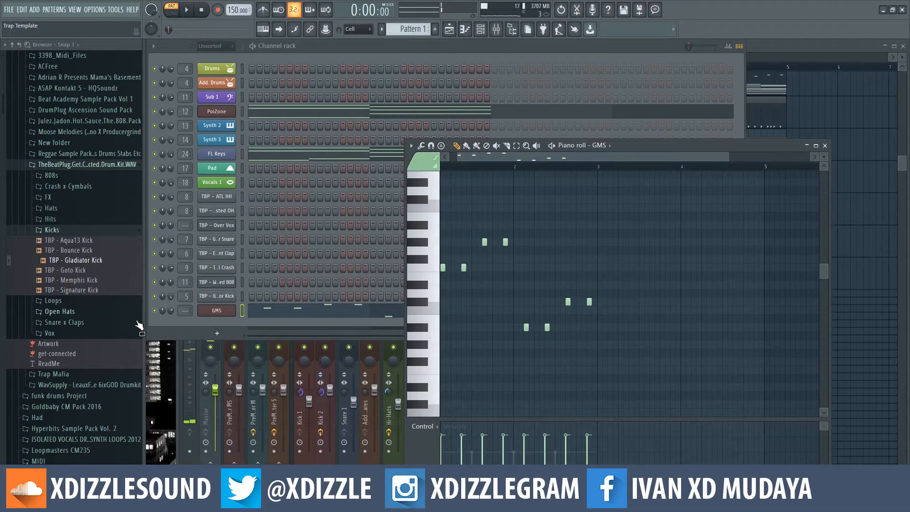
click(439, 62)
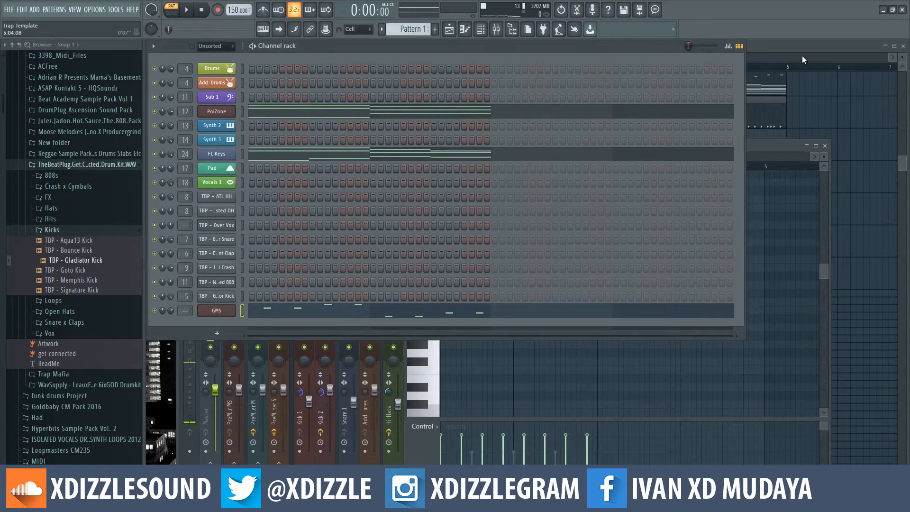
Step: Route the GMS channel to mixer track 14, Synth 1, and play Pattern 1 to check its signal
click(218, 310)
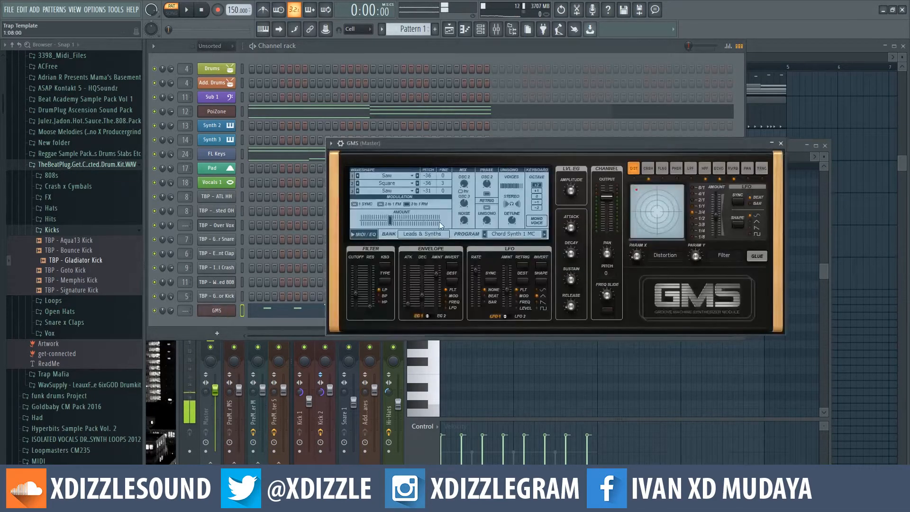
click(496, 29)
drag(297, 260, 362, 265)
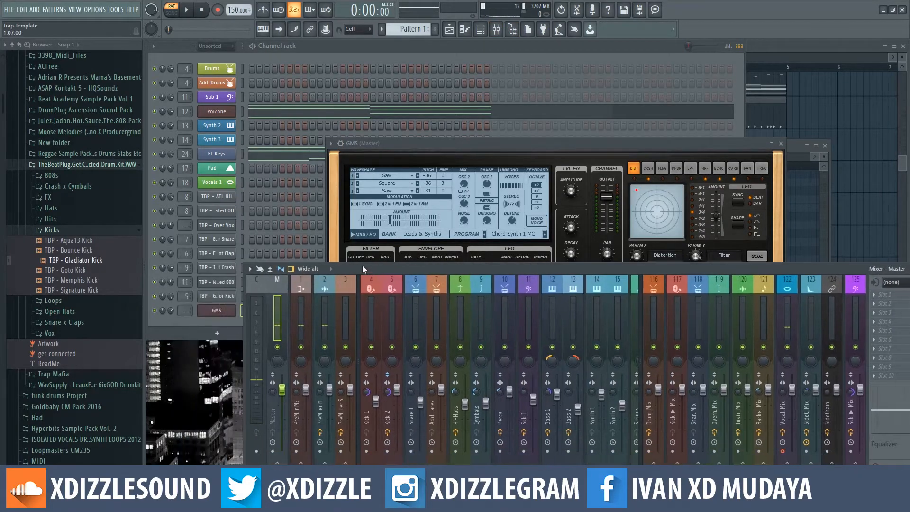
scroll(187, 310, up, 14)
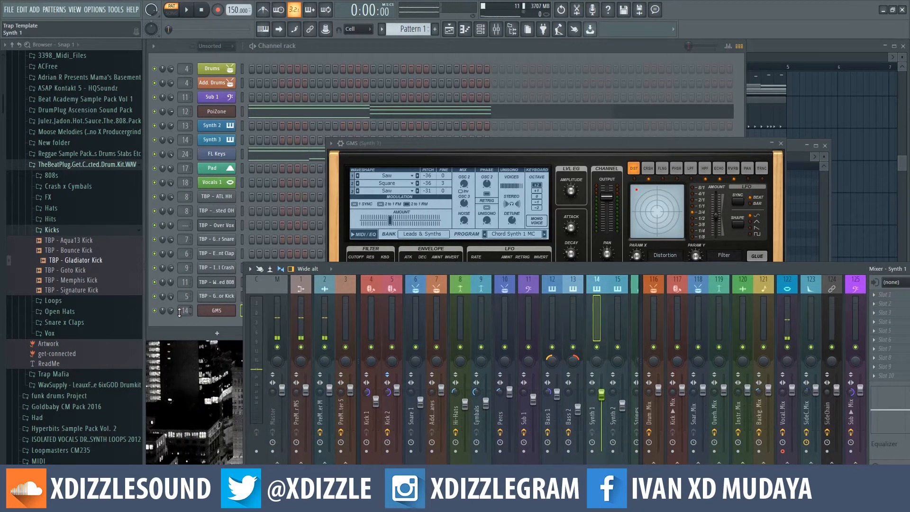
key(space)
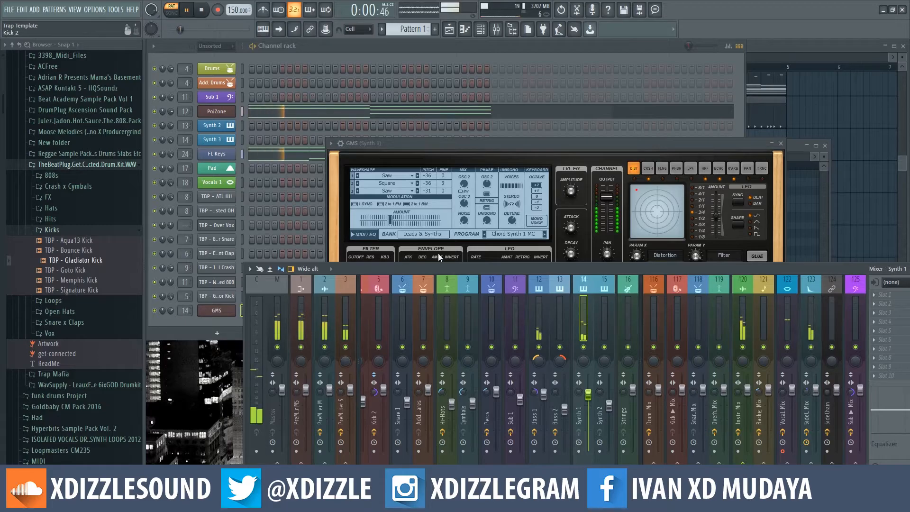
click(780, 143)
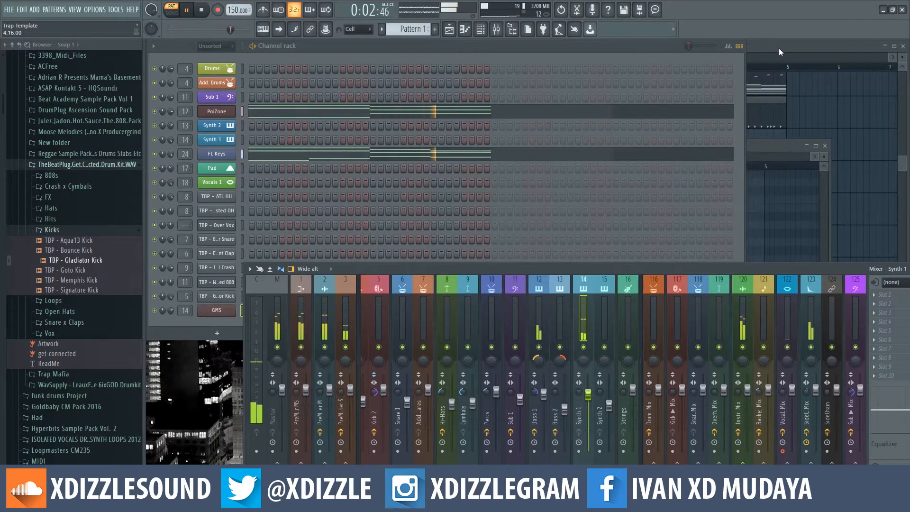
Step: Select all Pattern 1 to 5 clips in the playlist and duplicate the four-bar block three times, filling the arrangement through bar 16
click(727, 46)
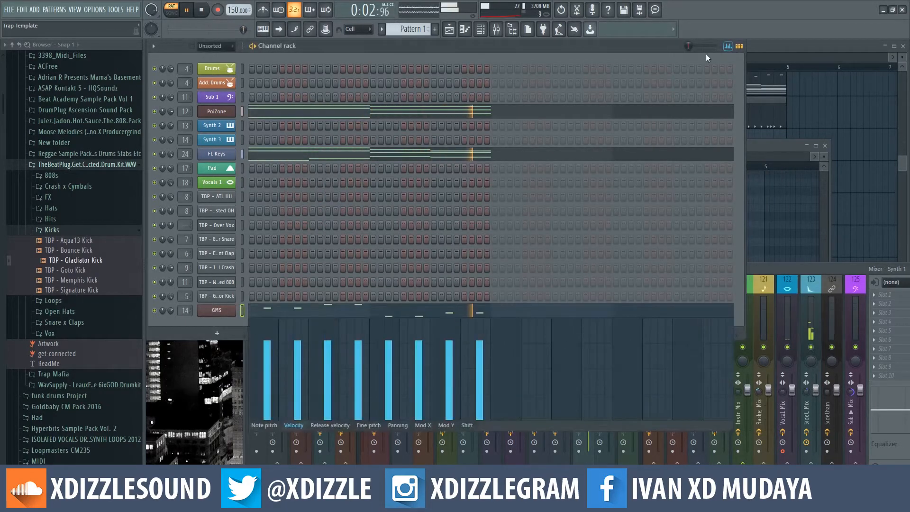
click(753, 45)
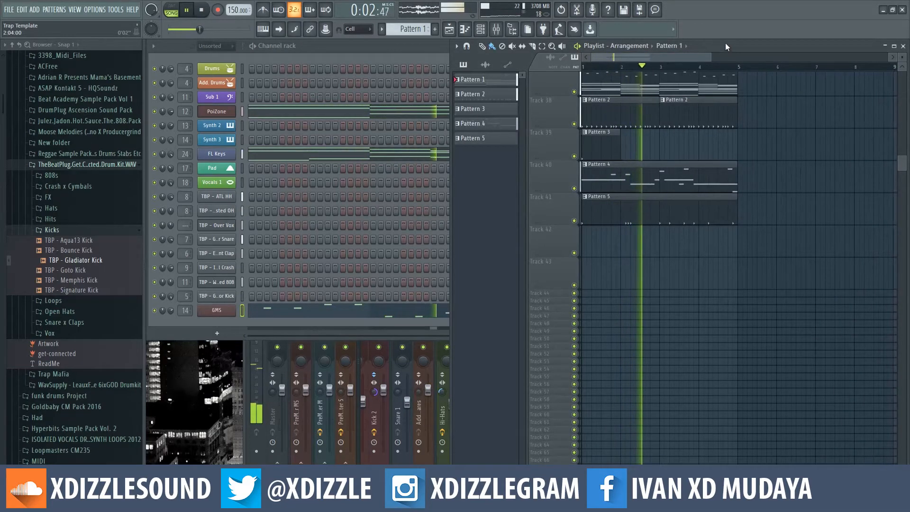
scroll(678, 61, down, 2)
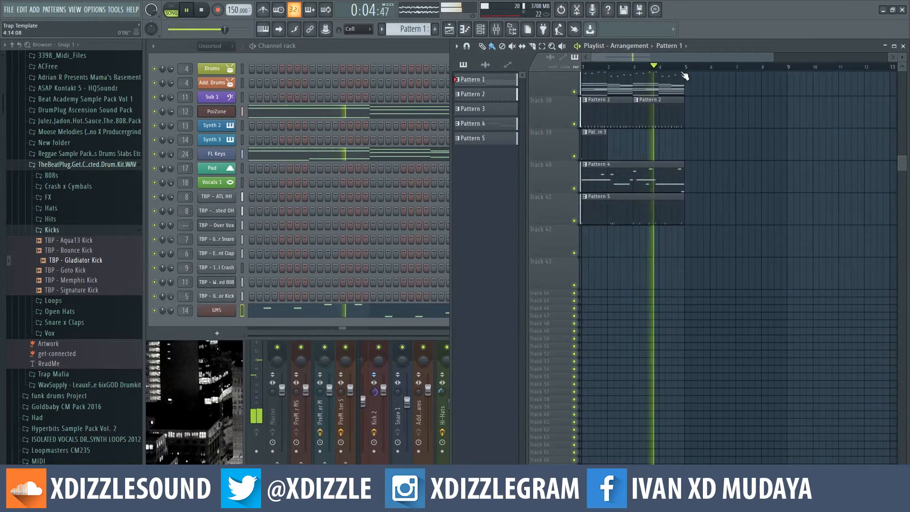
drag(687, 74, 575, 289)
scroll(562, 71, down, 1)
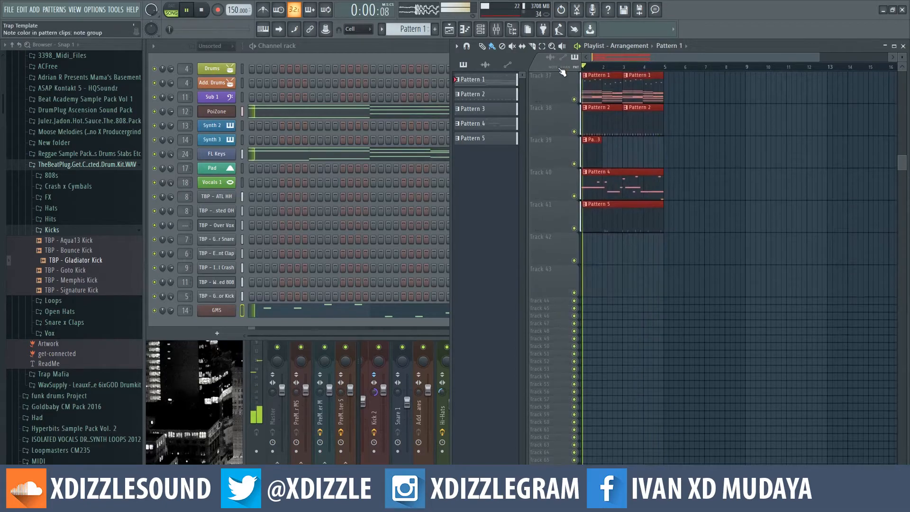
key(ctrl+b)
key(ctrl+b)
key(ctrl+b)
scroll(706, 71, down, 2)
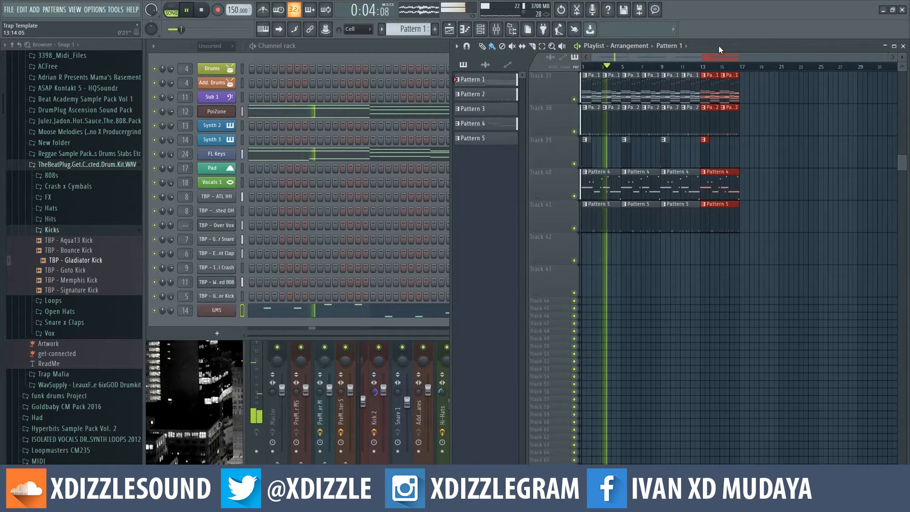
Step: Duplicate the selected four-bar block twice more to extend the arrangement through bar 24, and play it back
drag(718, 46, 691, 46)
key(space)
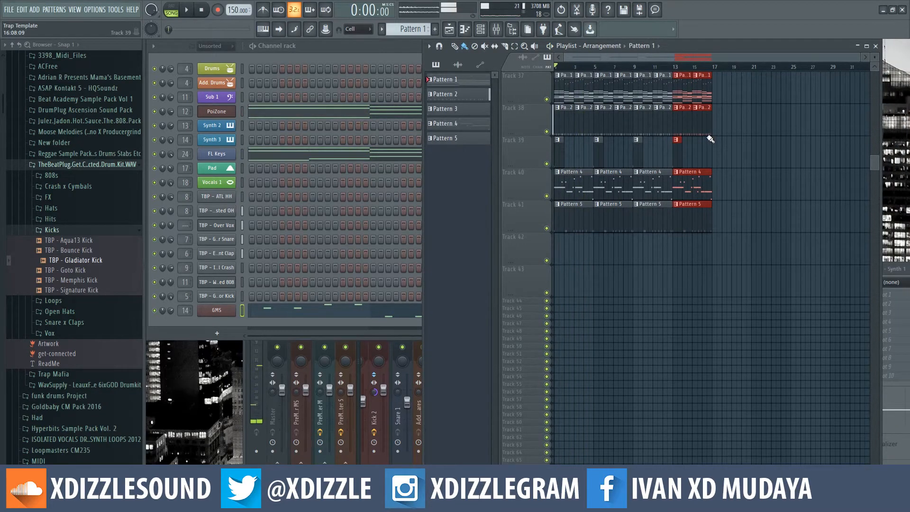
key(ctrl+b)
key(ctrl+b)
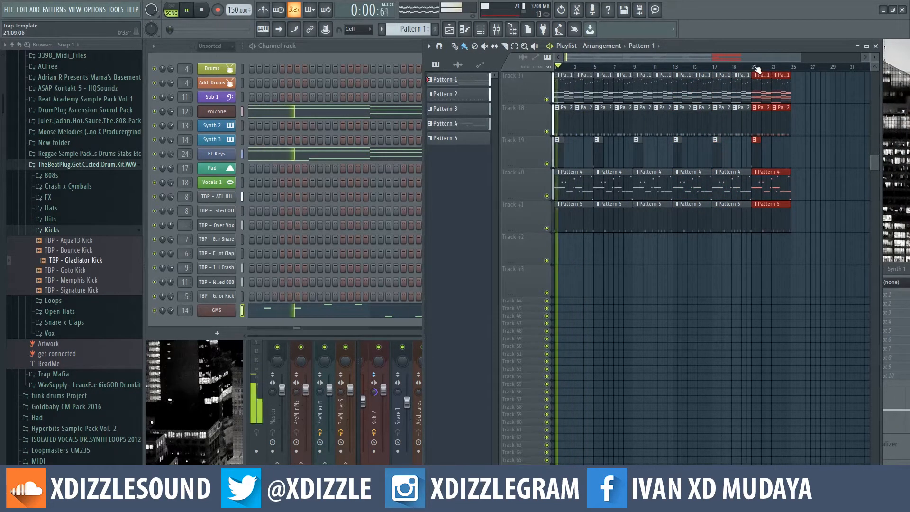
drag(710, 45, 787, 46)
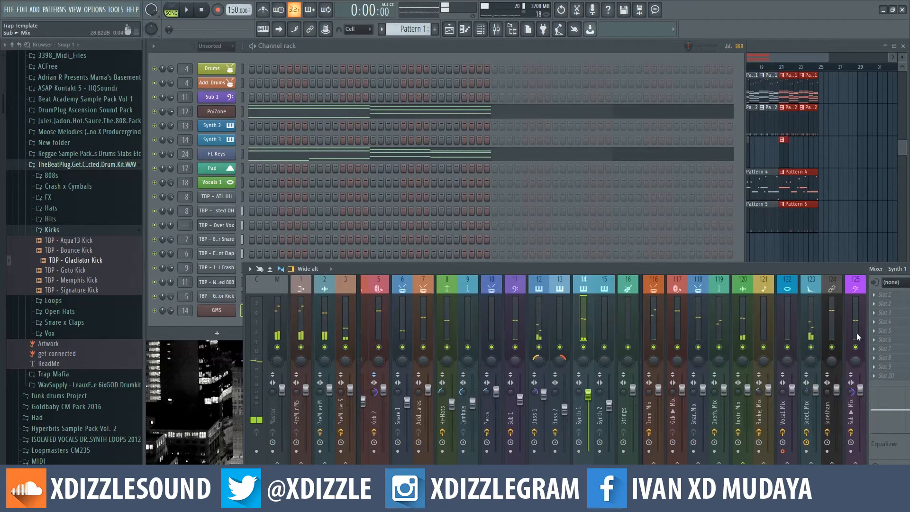
Step: Load Fruity Reeverb 2 into effect slot 4 of the Synth 1 mixer track and adjust its room size
click(884, 321)
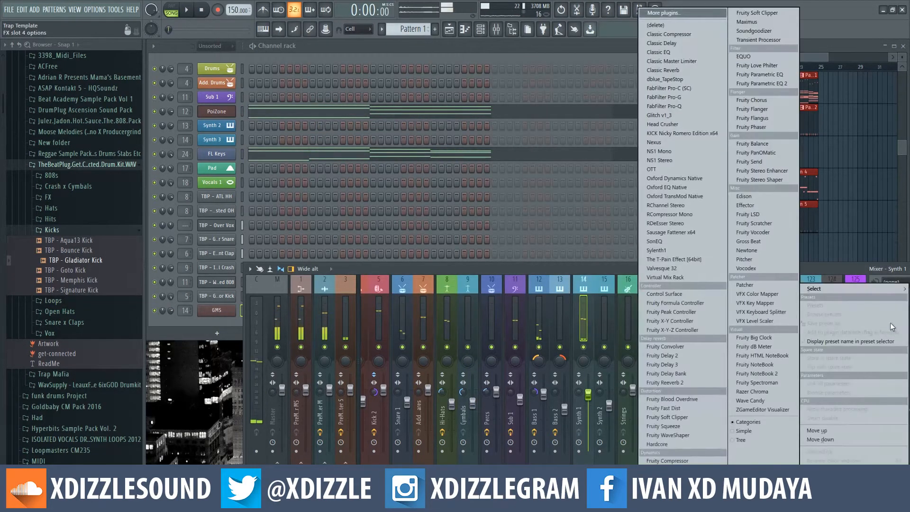
click(684, 383)
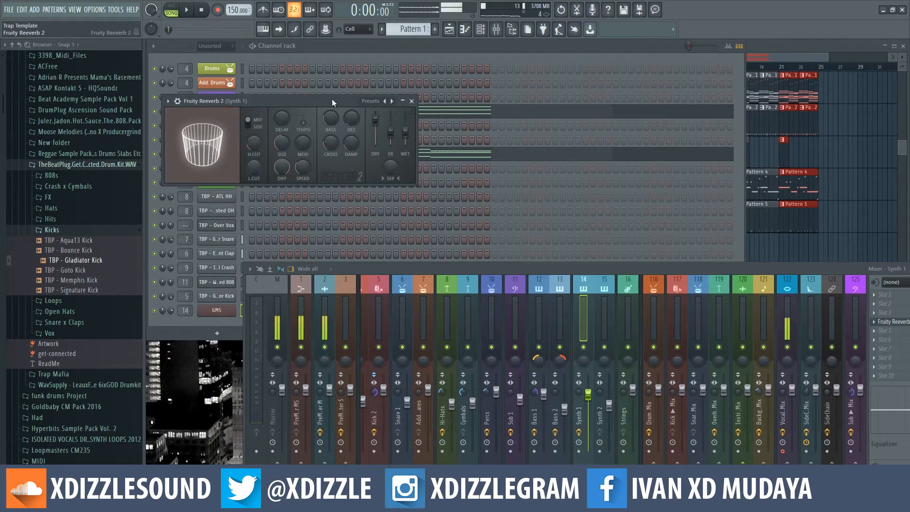
drag(331, 98, 449, 138)
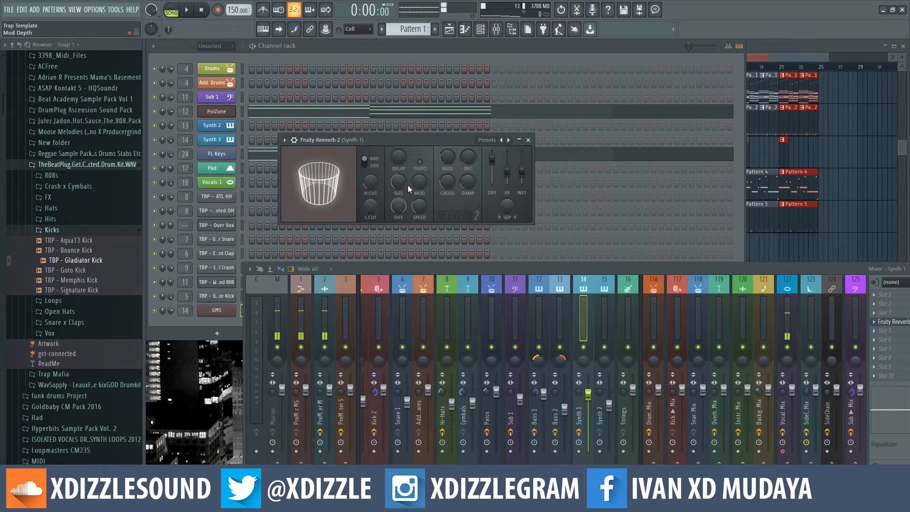
drag(399, 181, 402, 180)
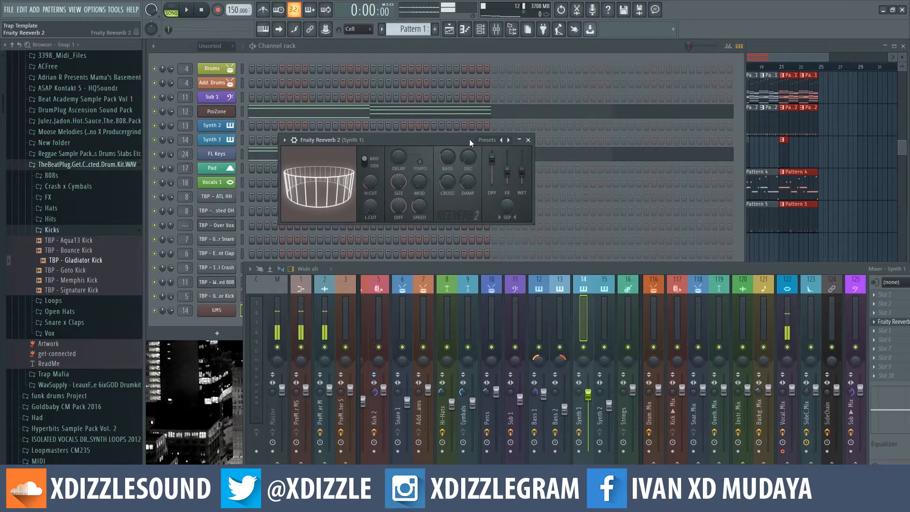
drag(783, 269, 712, 261)
click(812, 314)
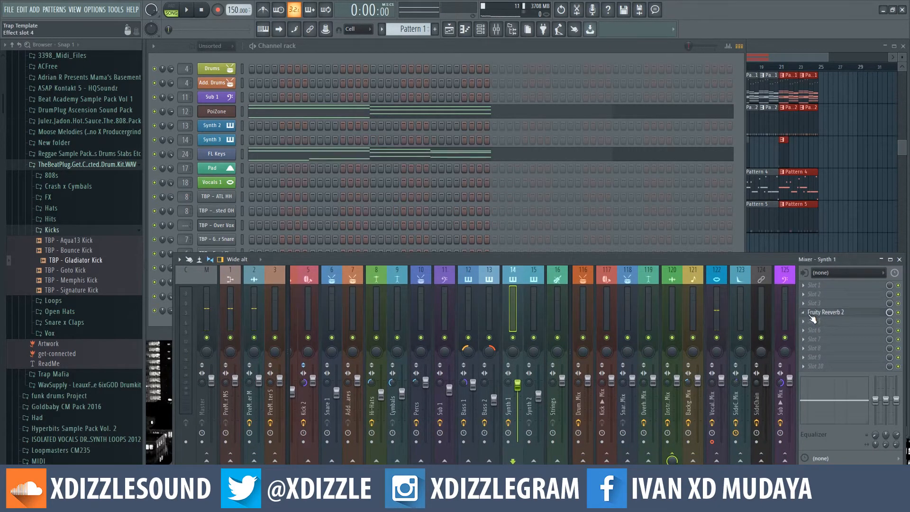
Step: Replace Fruity Reeverb 2 in slot 4 of the Synth 1 track with Fruity Convolver and play the arrangement
click(805, 311)
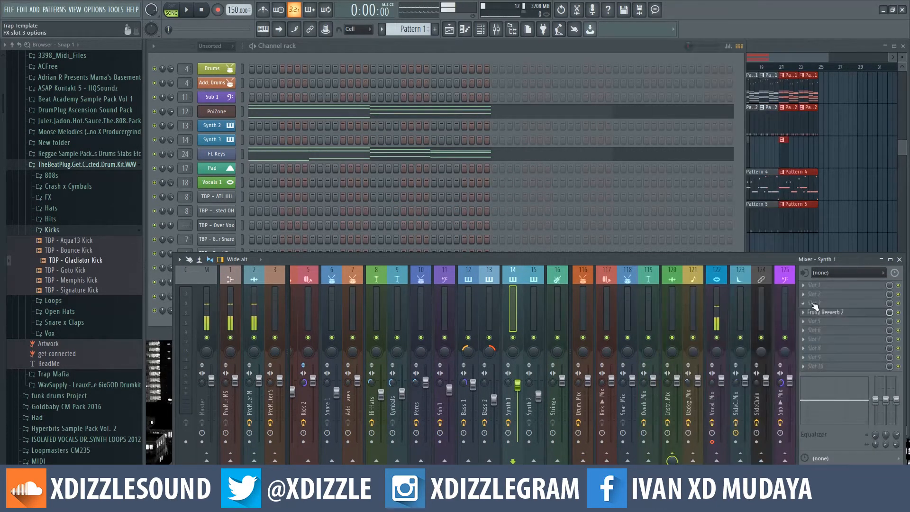
mouse_move(814, 291)
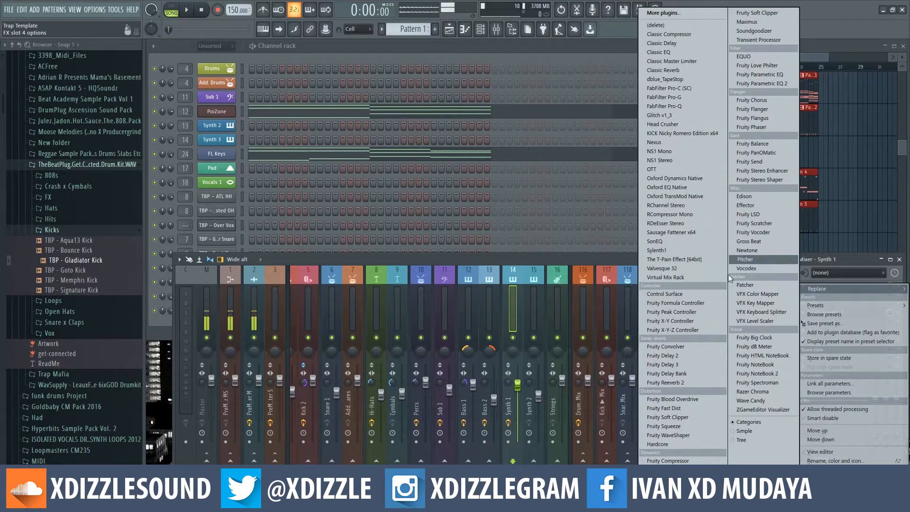
click(689, 346)
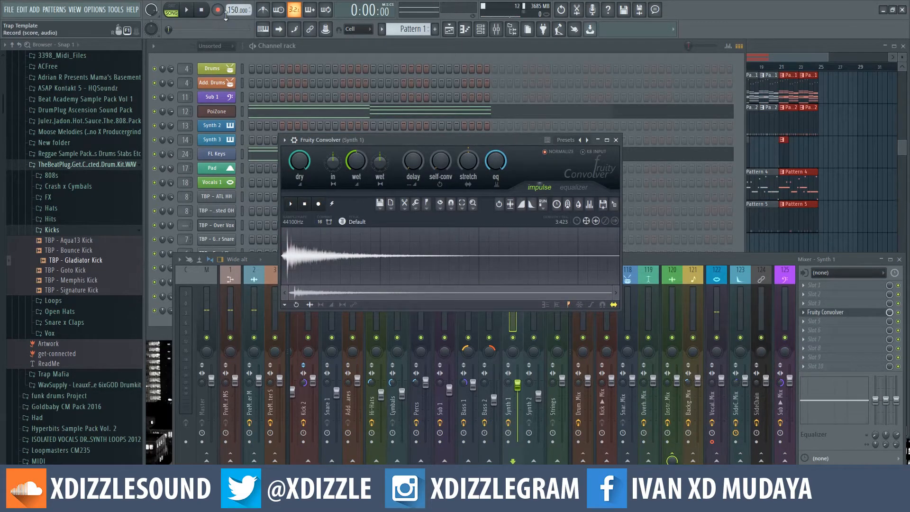
drag(400, 141, 523, 95)
key(space)
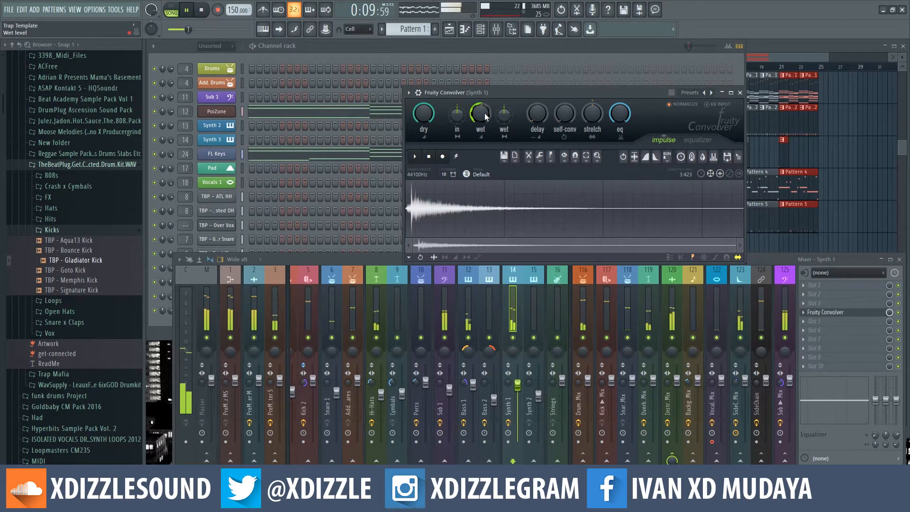
drag(507, 92, 495, 101)
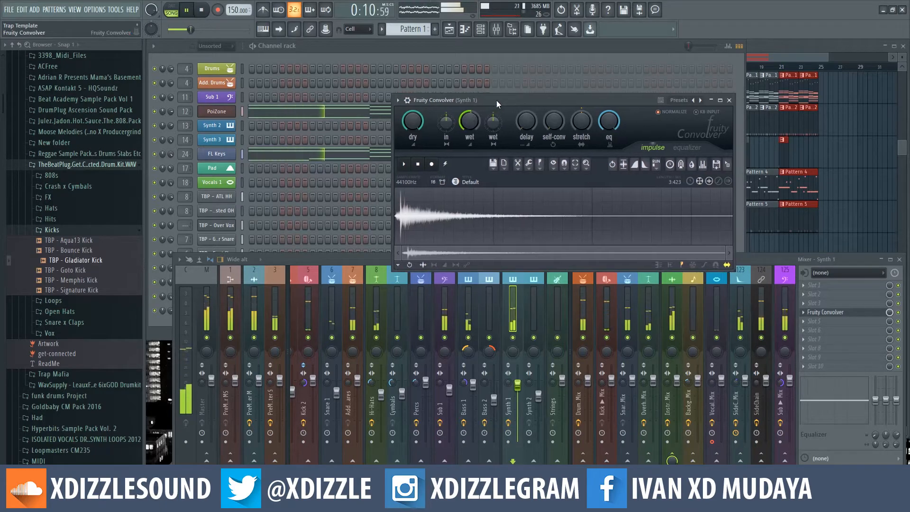
Step: Try the Tunnel (Pipe-Clean) and Warehouse Garage presets in Fruity Convolver and play the arrangement with the reverb
click(695, 102)
click(694, 101)
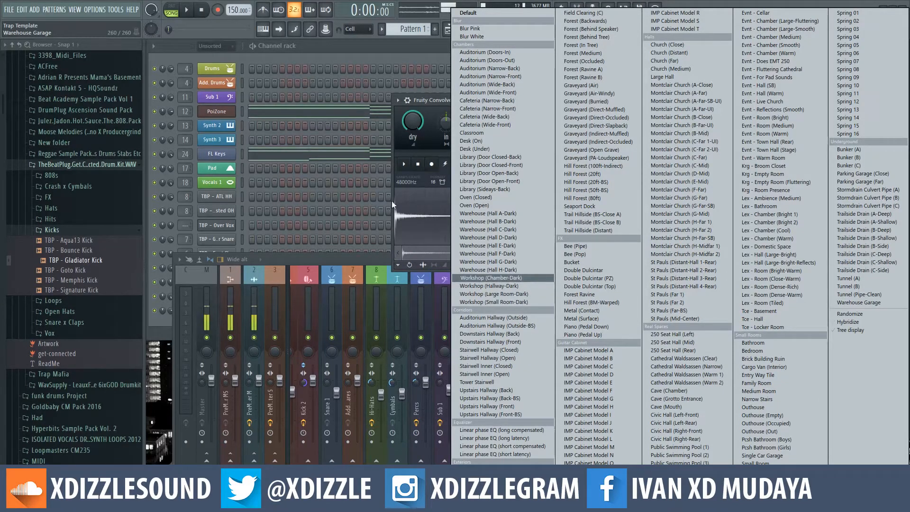
click(433, 98)
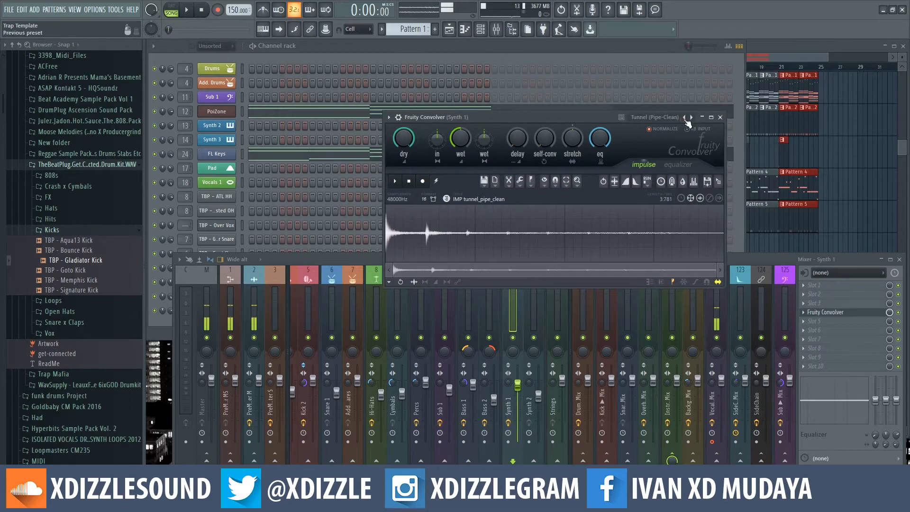
click(692, 119)
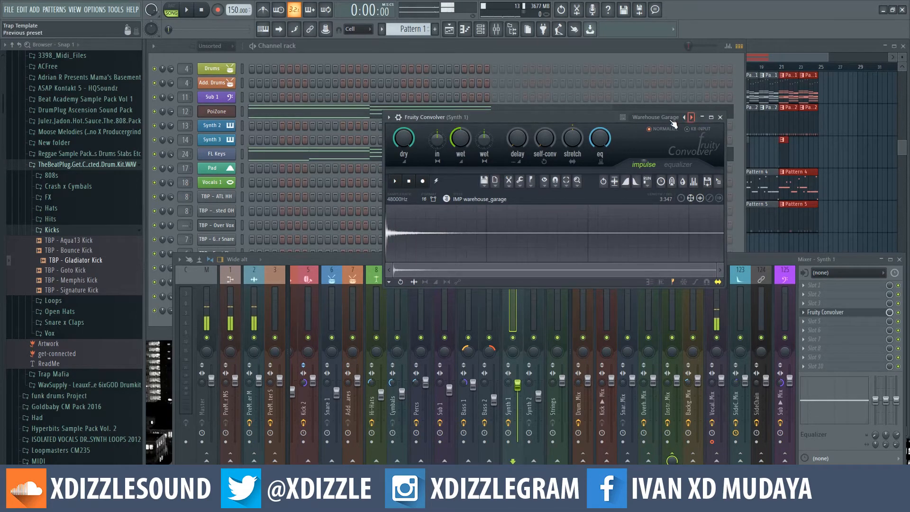
click(719, 117)
key(space)
click(408, 54)
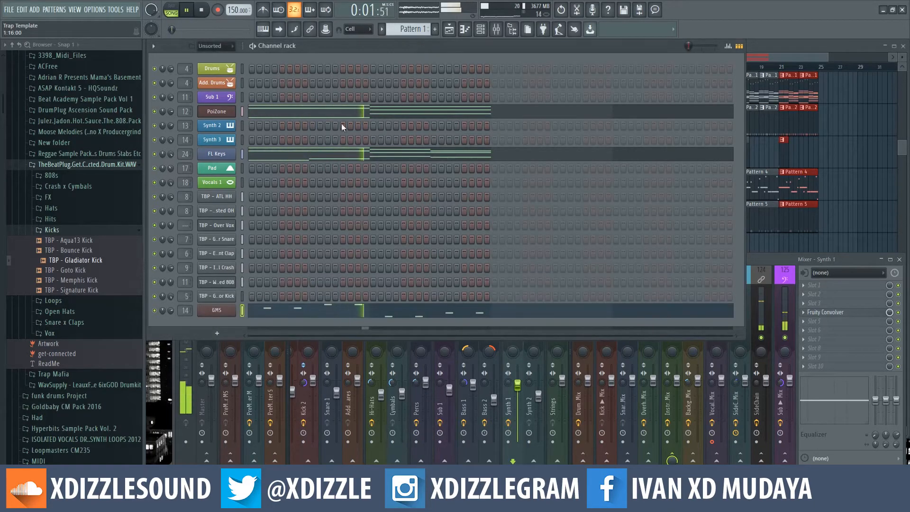
right_click(172, 310)
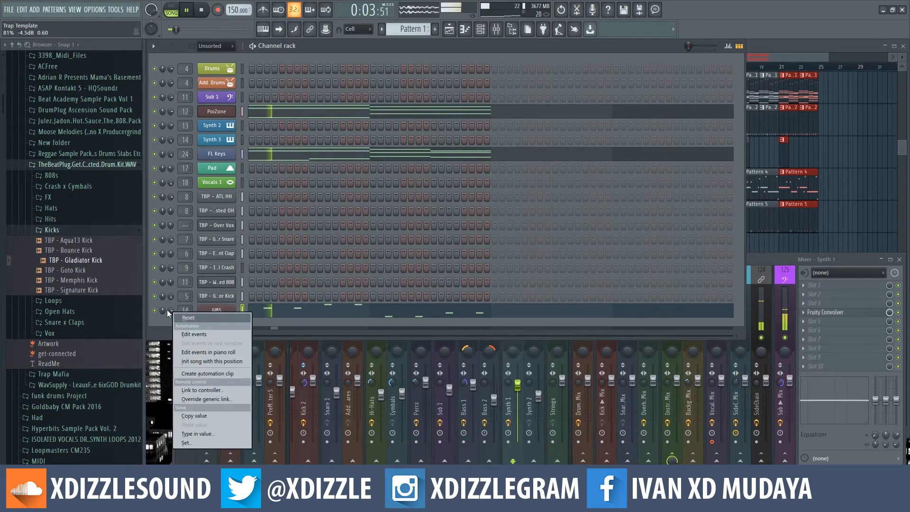
Step: Try the Blur Pink and Montclair Church (B-Close) presets in the Synth 1 track's Fruity Convolver during playback
click(834, 312)
click(833, 312)
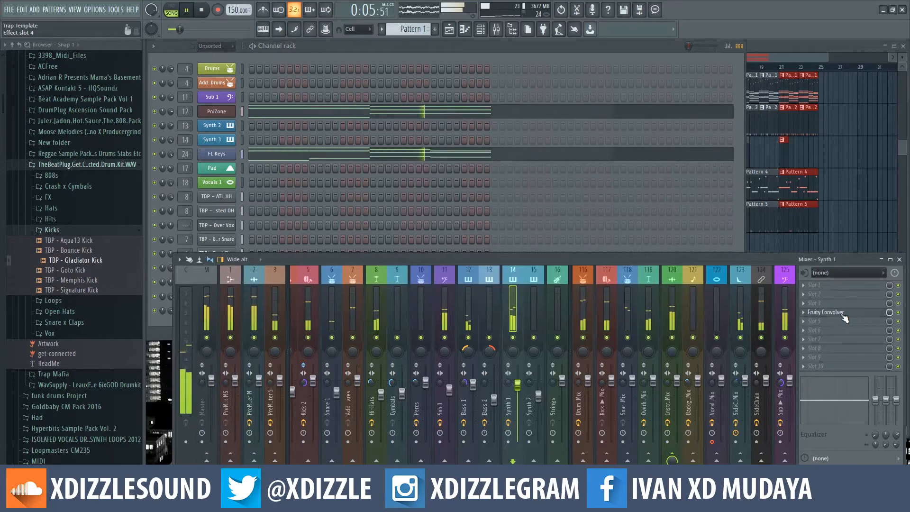
click(833, 312)
click(691, 118)
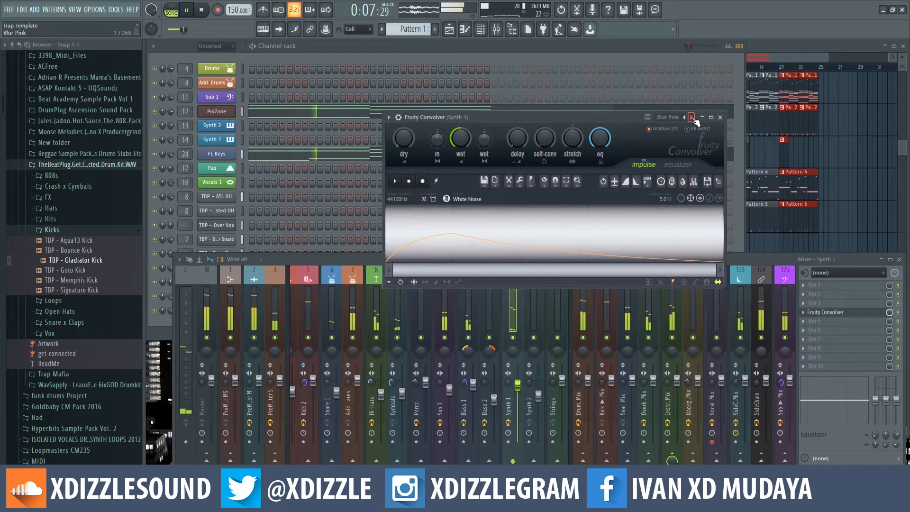
click(684, 118)
click(676, 117)
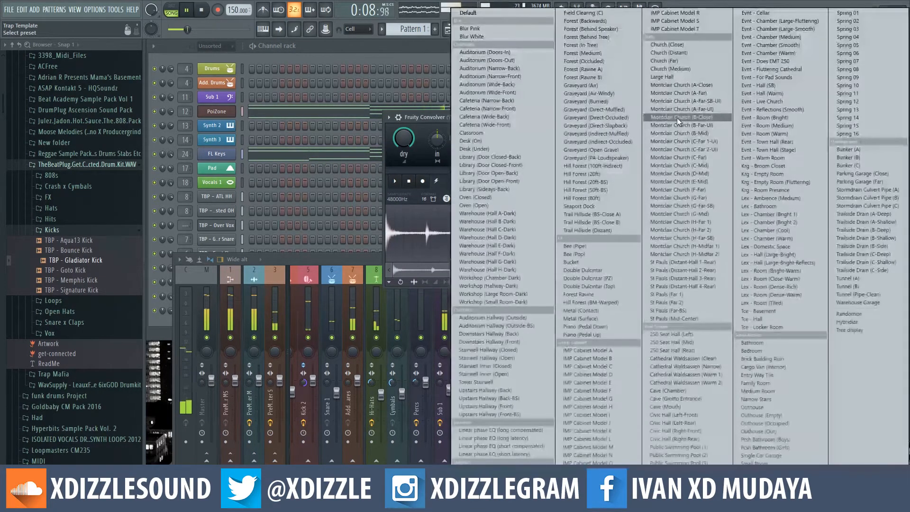
click(677, 117)
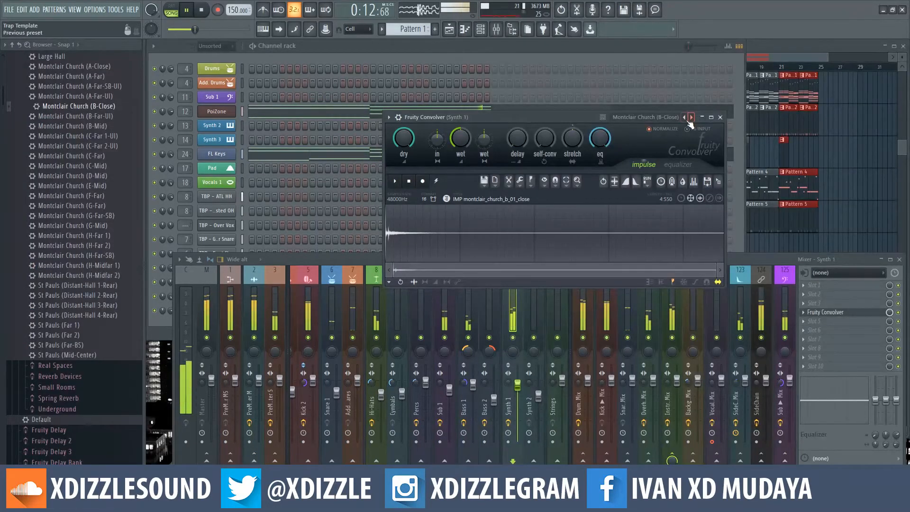
Step: Load the 250 Seat Hall (Mid) preset into Fruity Convolver, close the effect and return to the playlist
click(683, 118)
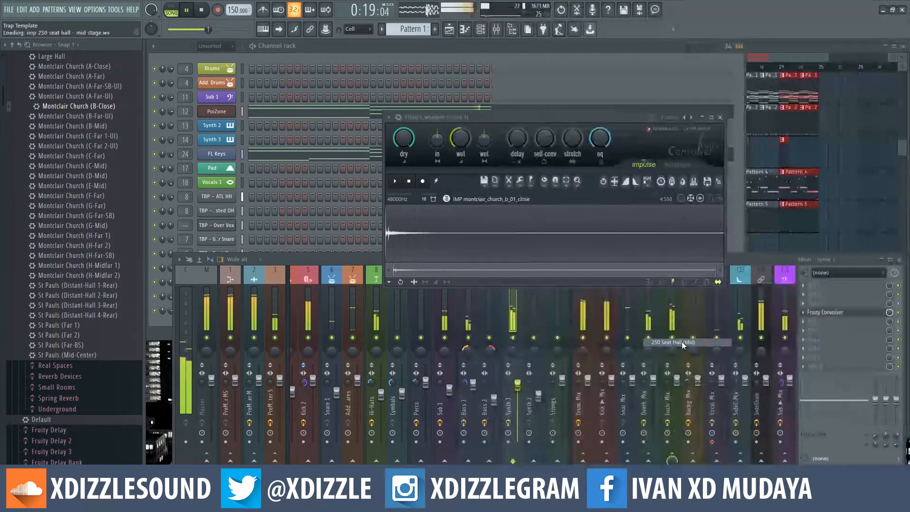
click(681, 340)
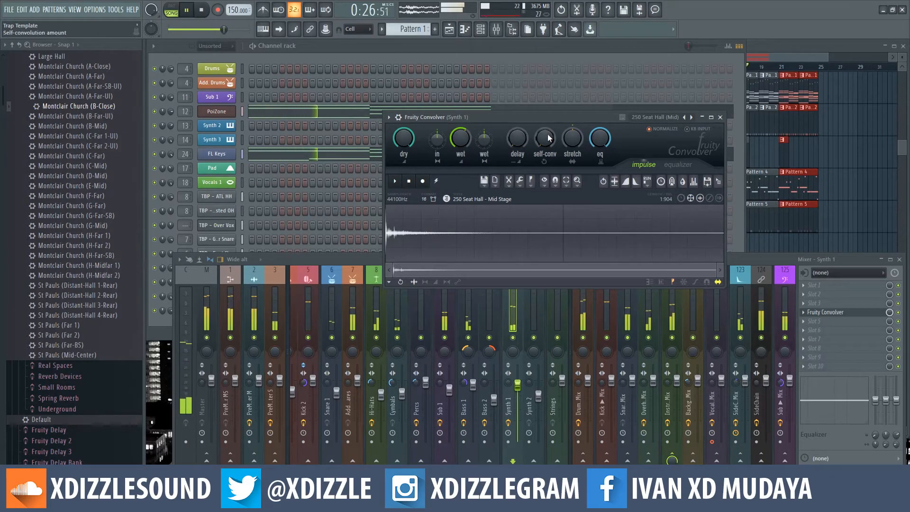
click(720, 117)
click(475, 58)
click(826, 45)
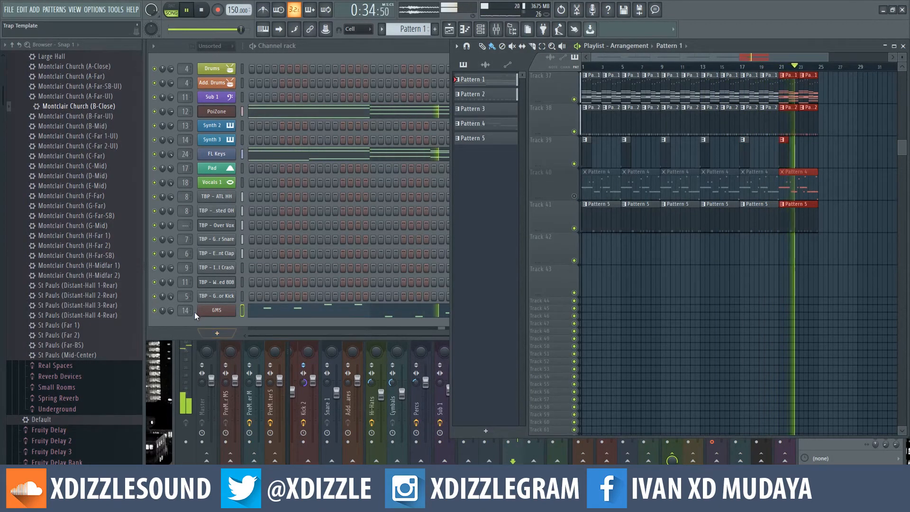
Step: Switch the GMS synth's program to Clown Pop TE and adjust the GMS channel's volume
click(215, 310)
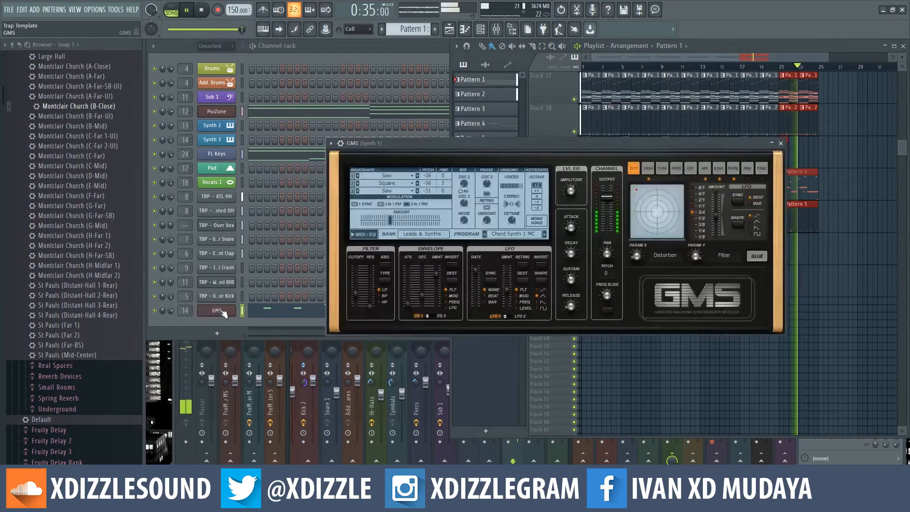
click(544, 234)
click(545, 234)
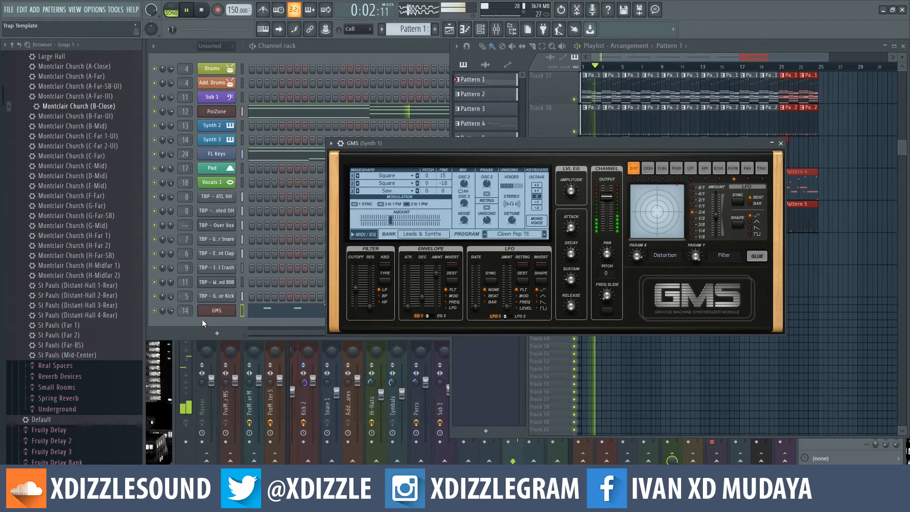
click(169, 311)
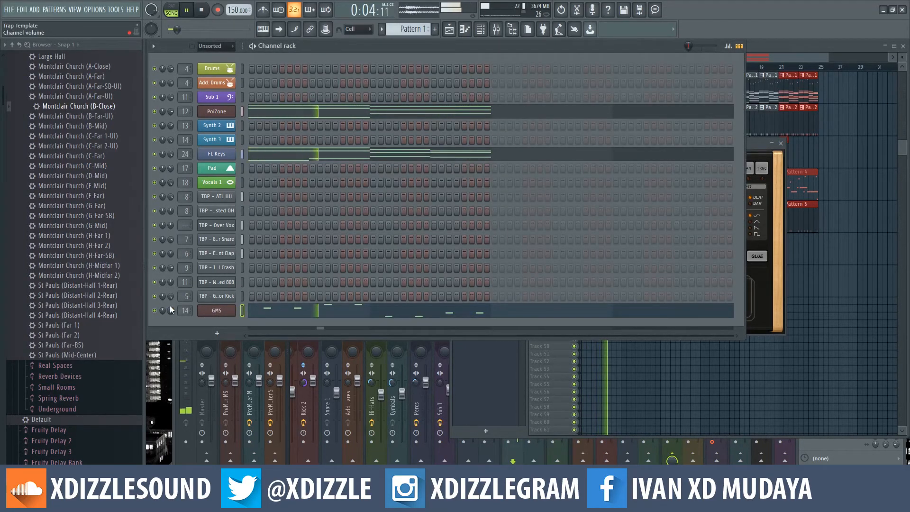
Step: Unmute the playlist track holding the Pattern 4 clips, re-enable the GMS channel and stop playback
click(818, 46)
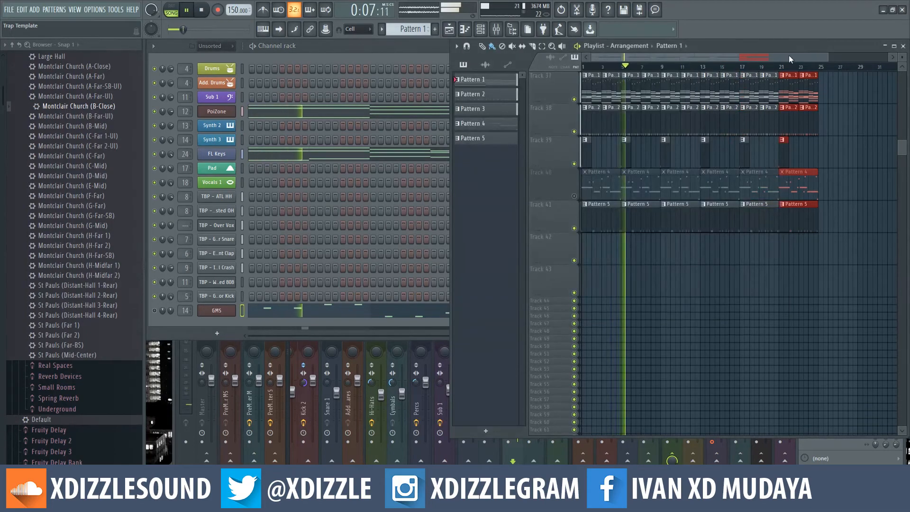
click(574, 195)
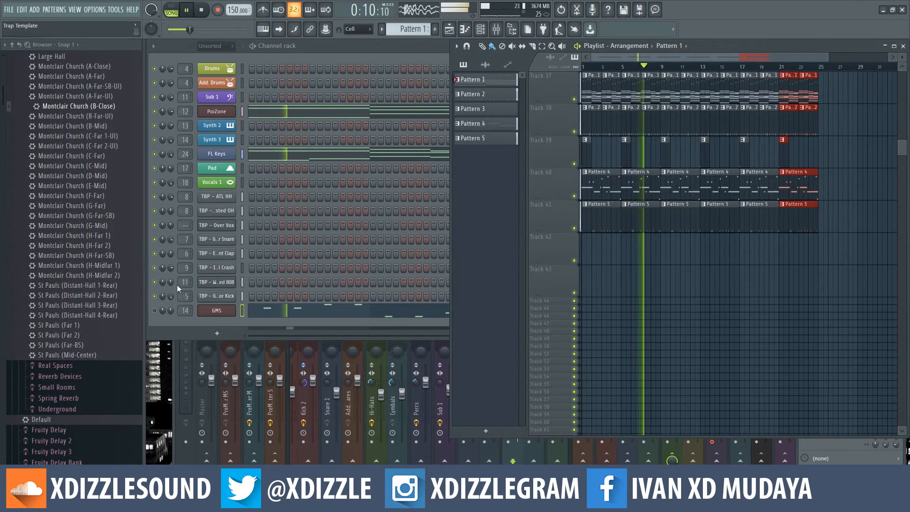
click(159, 313)
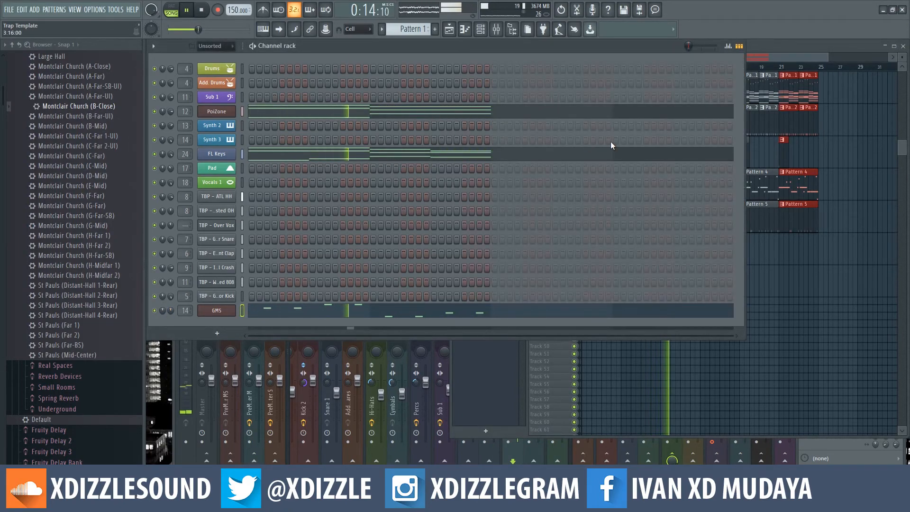
key(space)
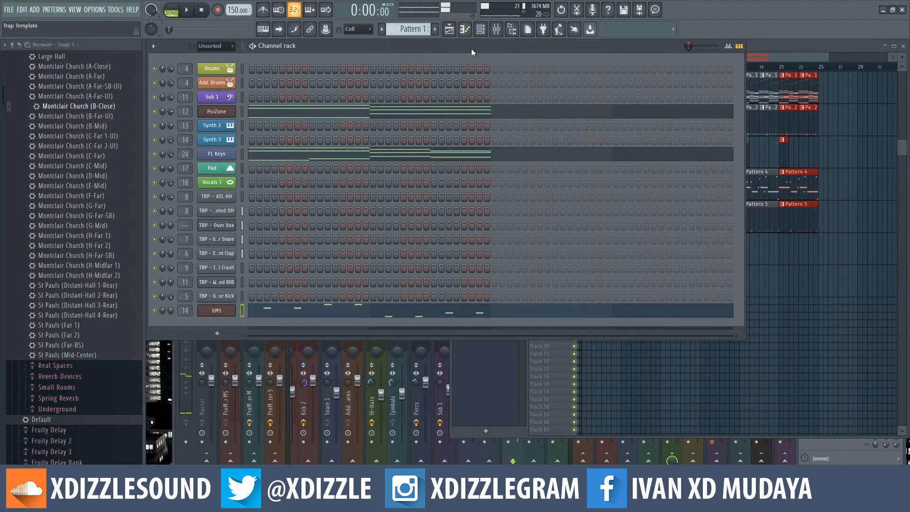
Step: Bring the playlist to the front and look over the arrangement's clips
click(752, 46)
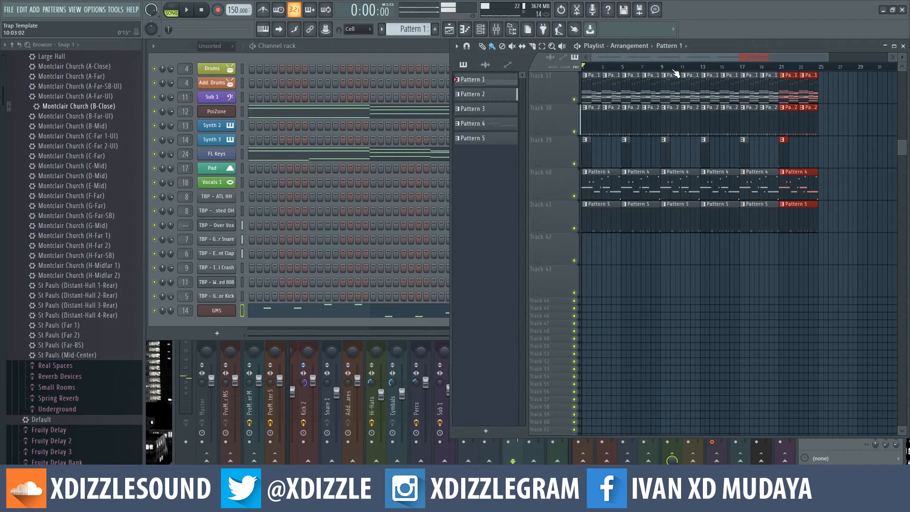
scroll(678, 71, down, 2)
scroll(677, 71, up, 2)
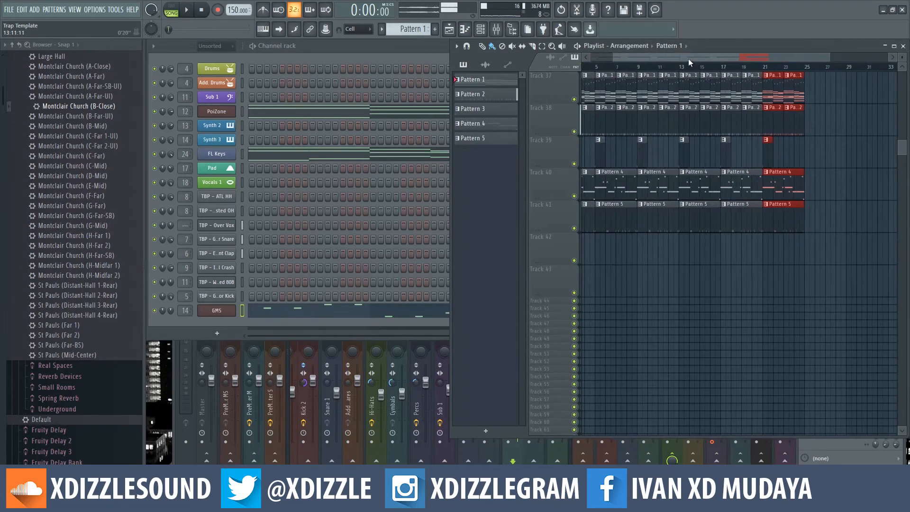